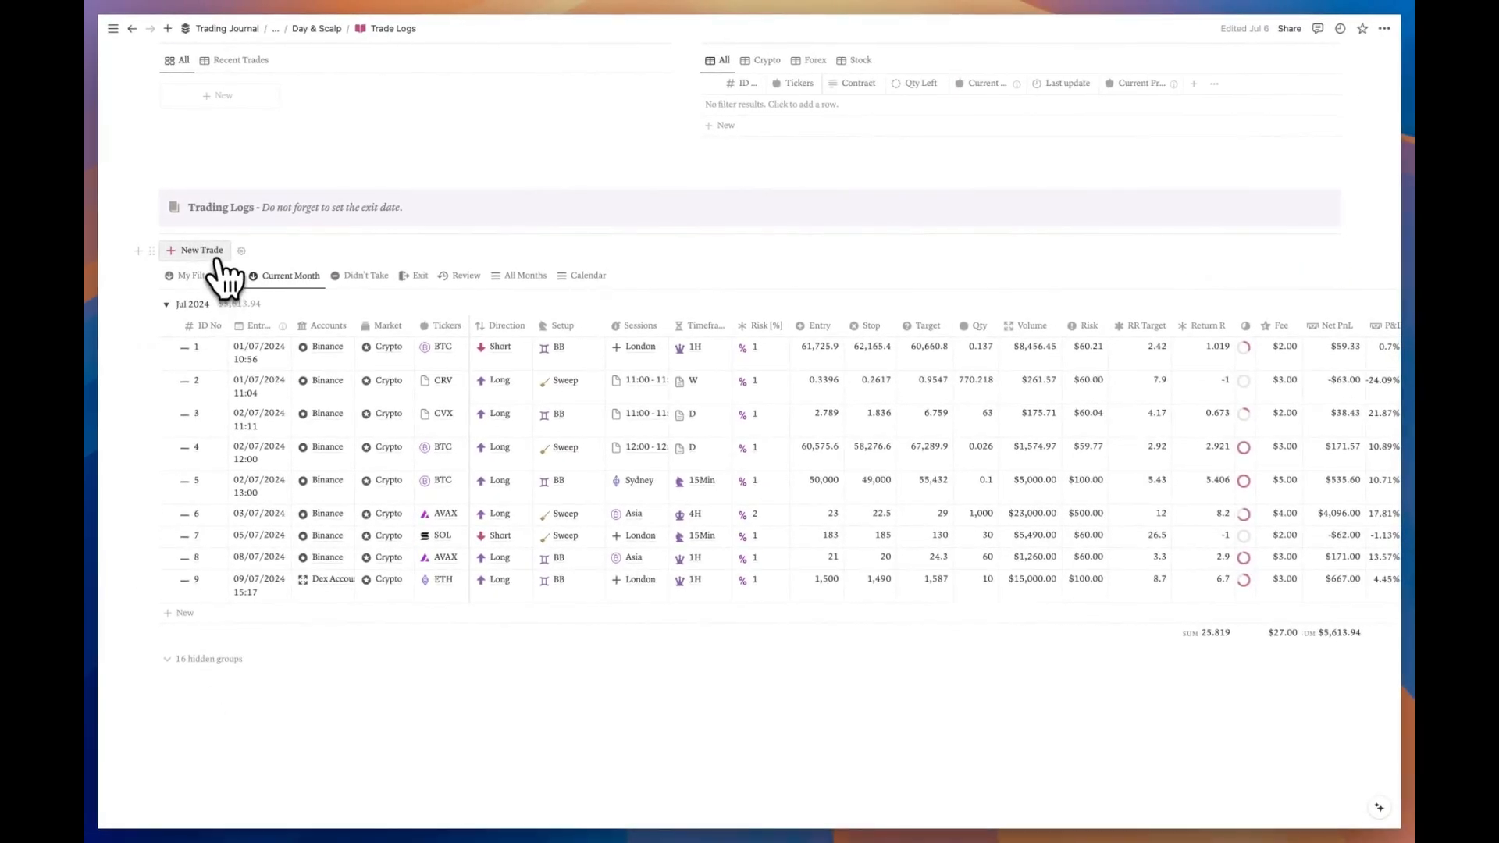
Step: Add a new trade page 10 to Trade Logs, dated 09/07/2024 18:18
click(217, 254)
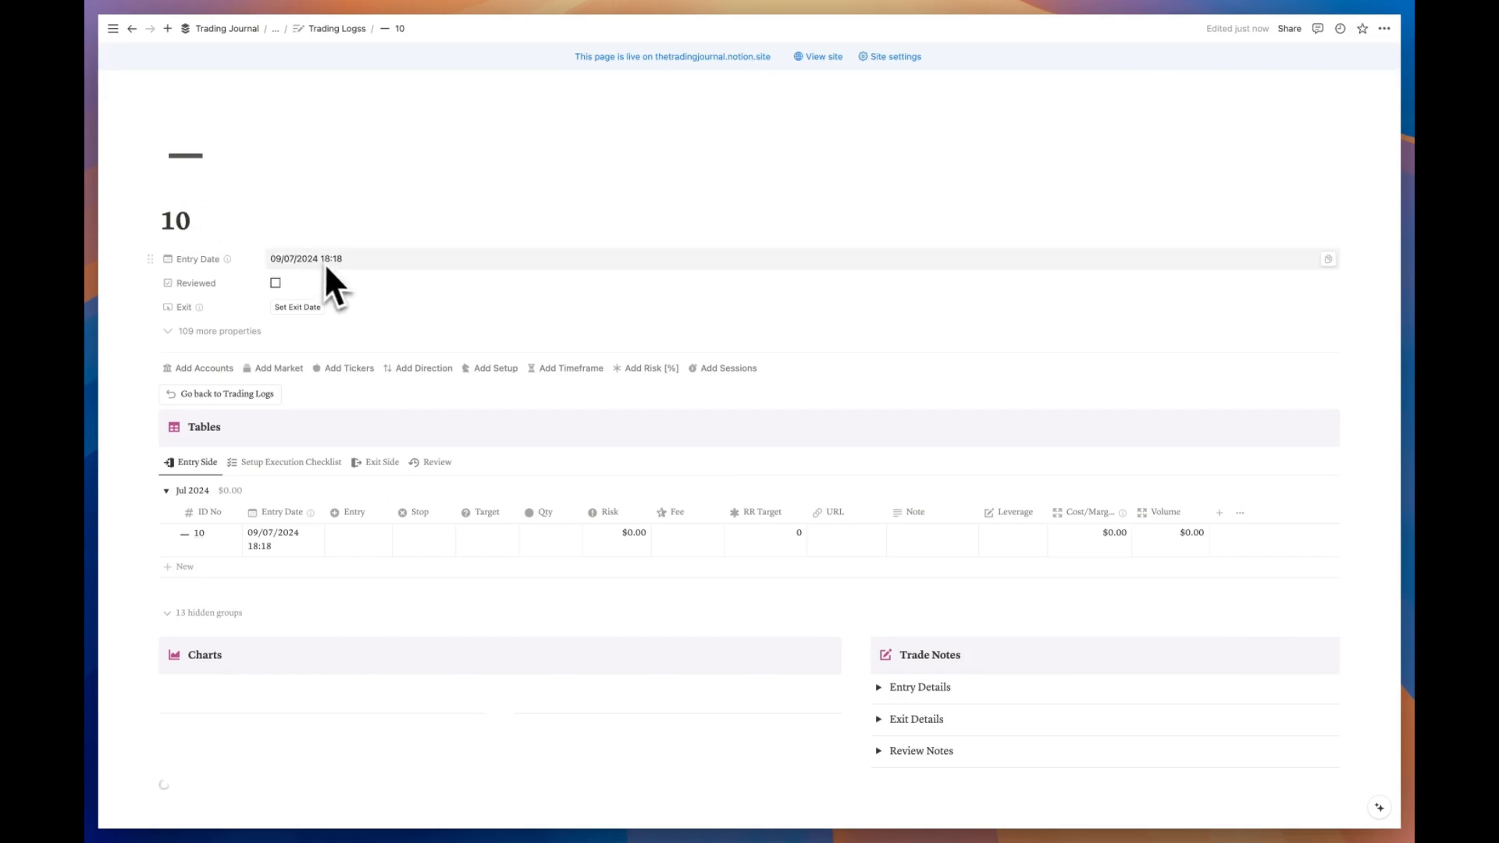
scroll(328, 269, down, 2)
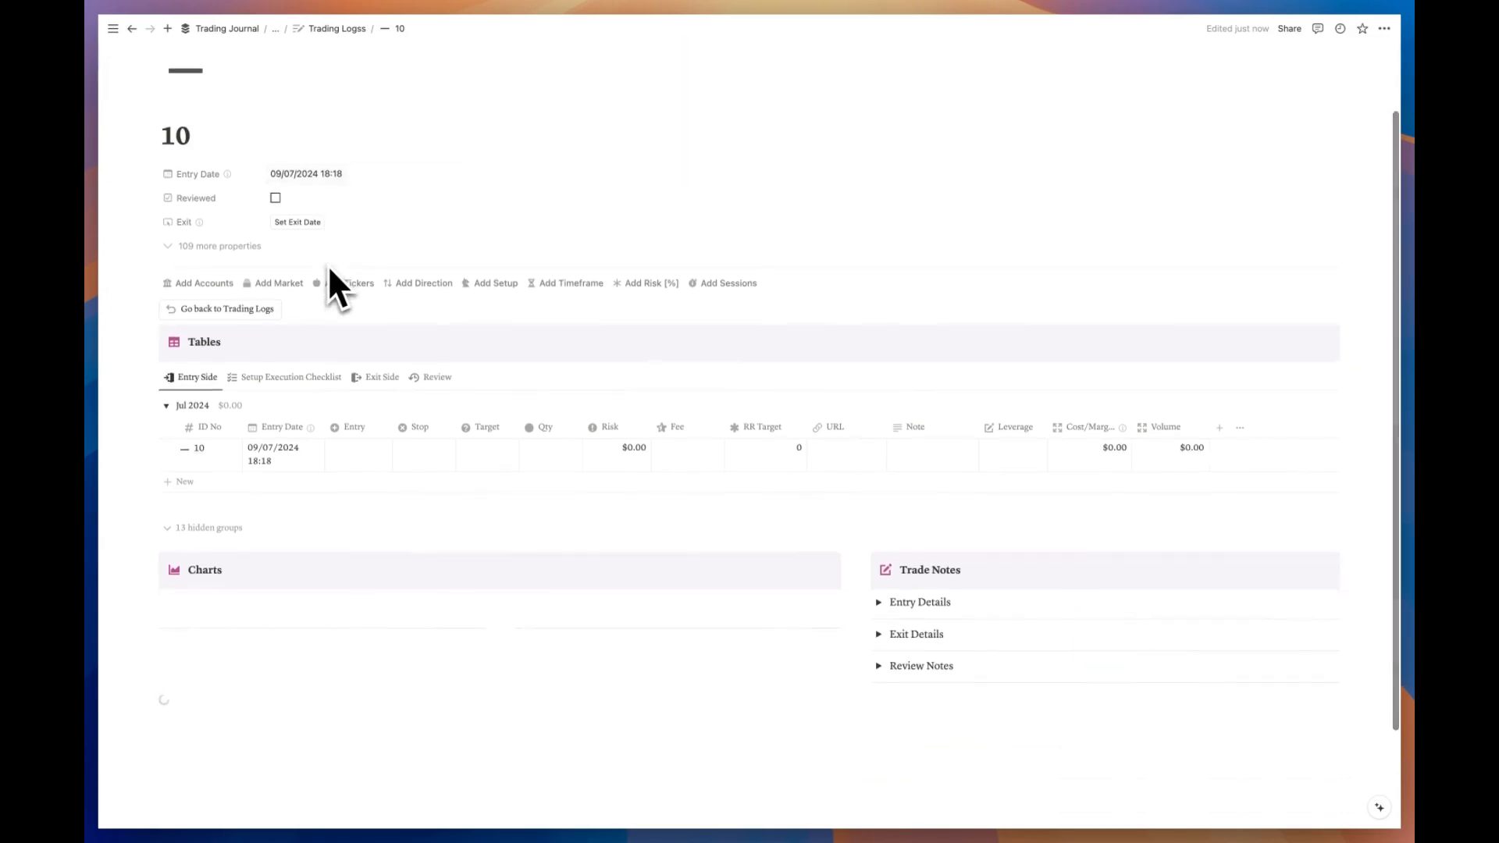
Step: Link trade 10 to Dex Account, the Crypto market, the SOL ticker and a direction
click(203, 282)
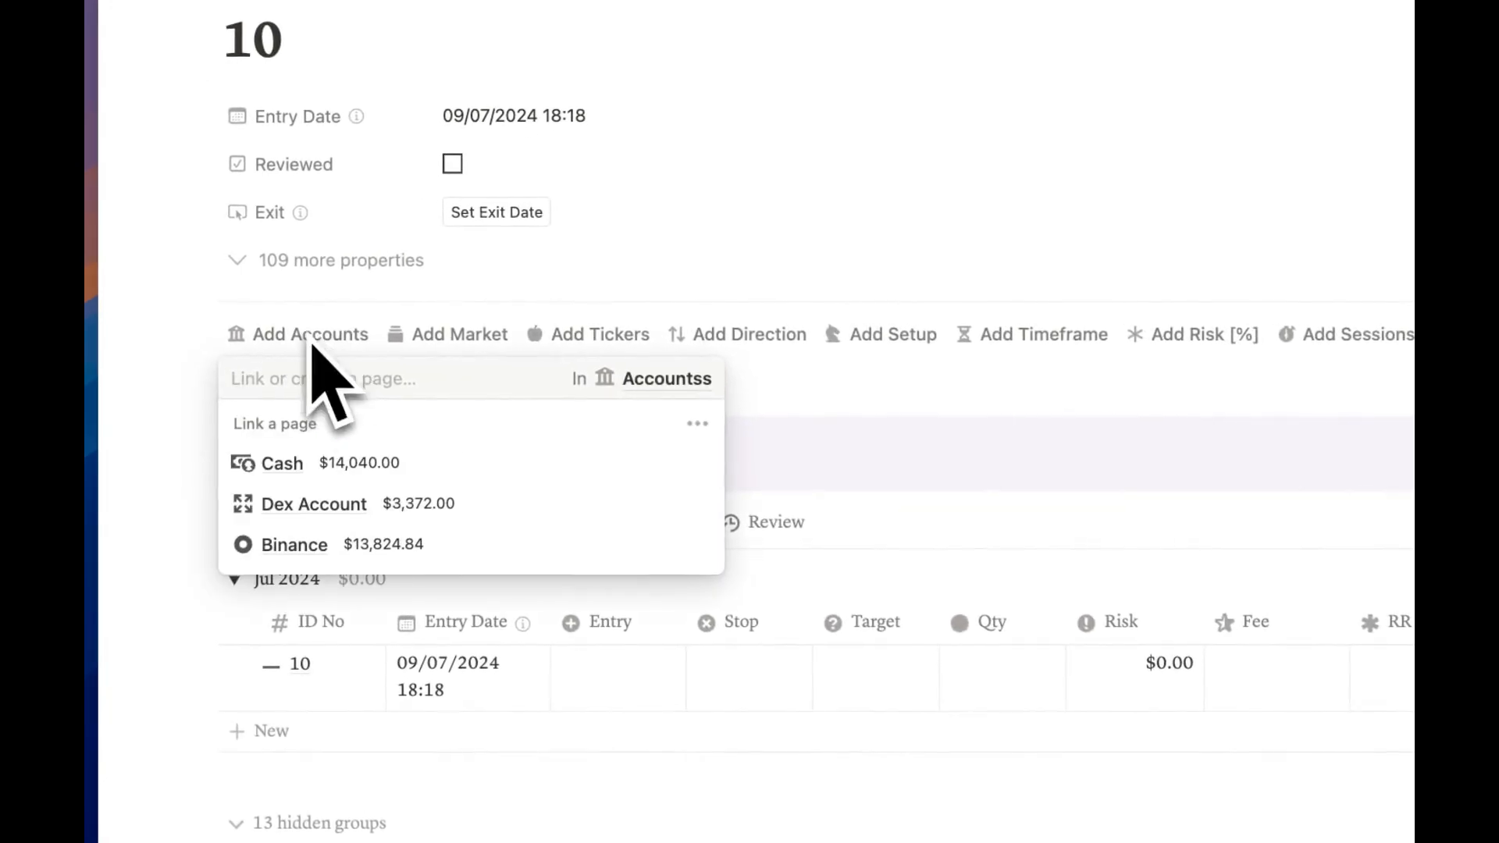
click(476, 518)
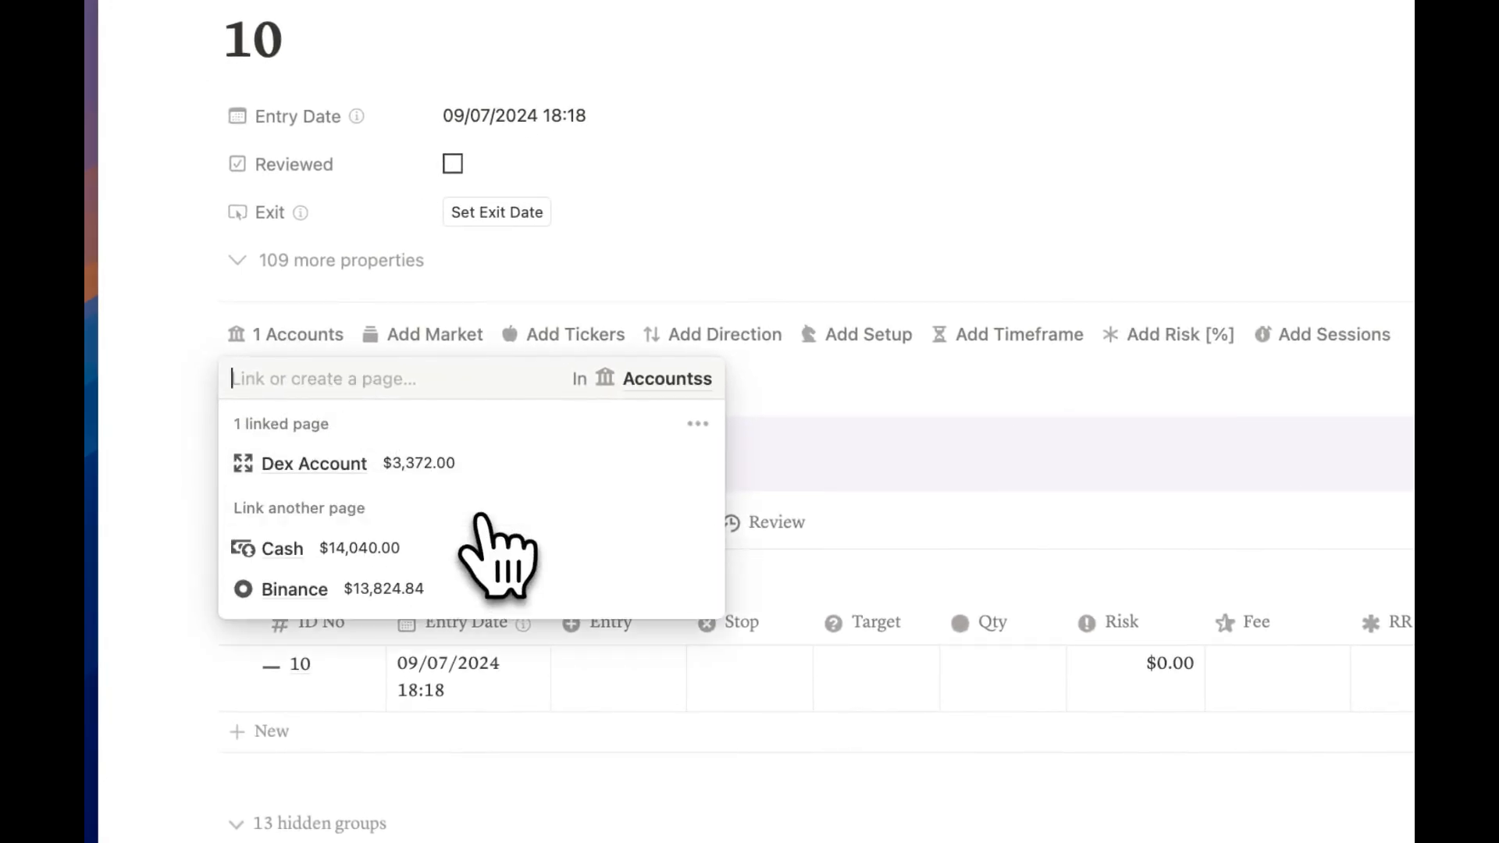
click(433, 339)
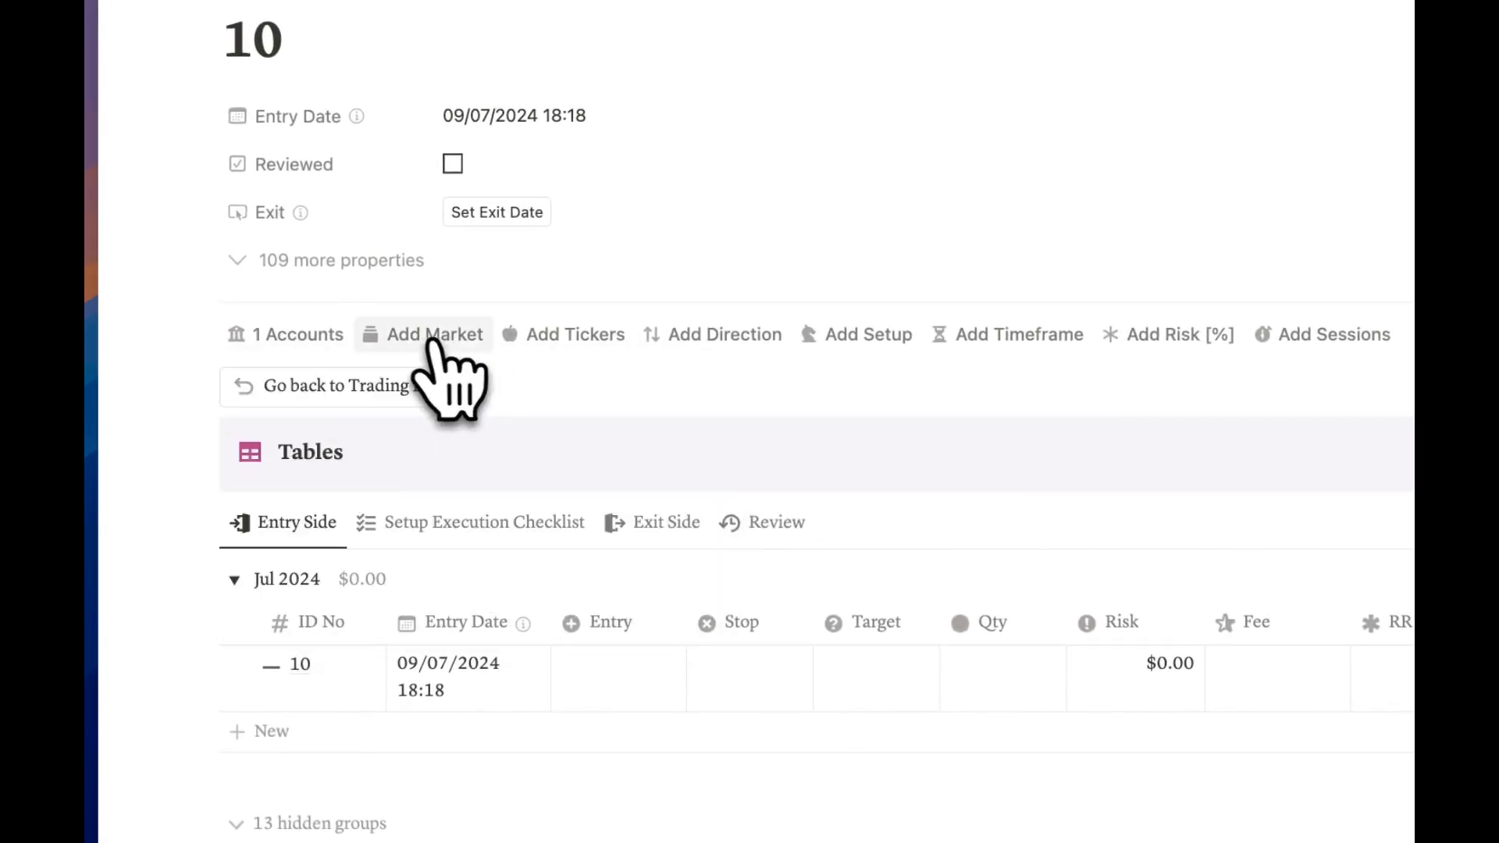
click(431, 338)
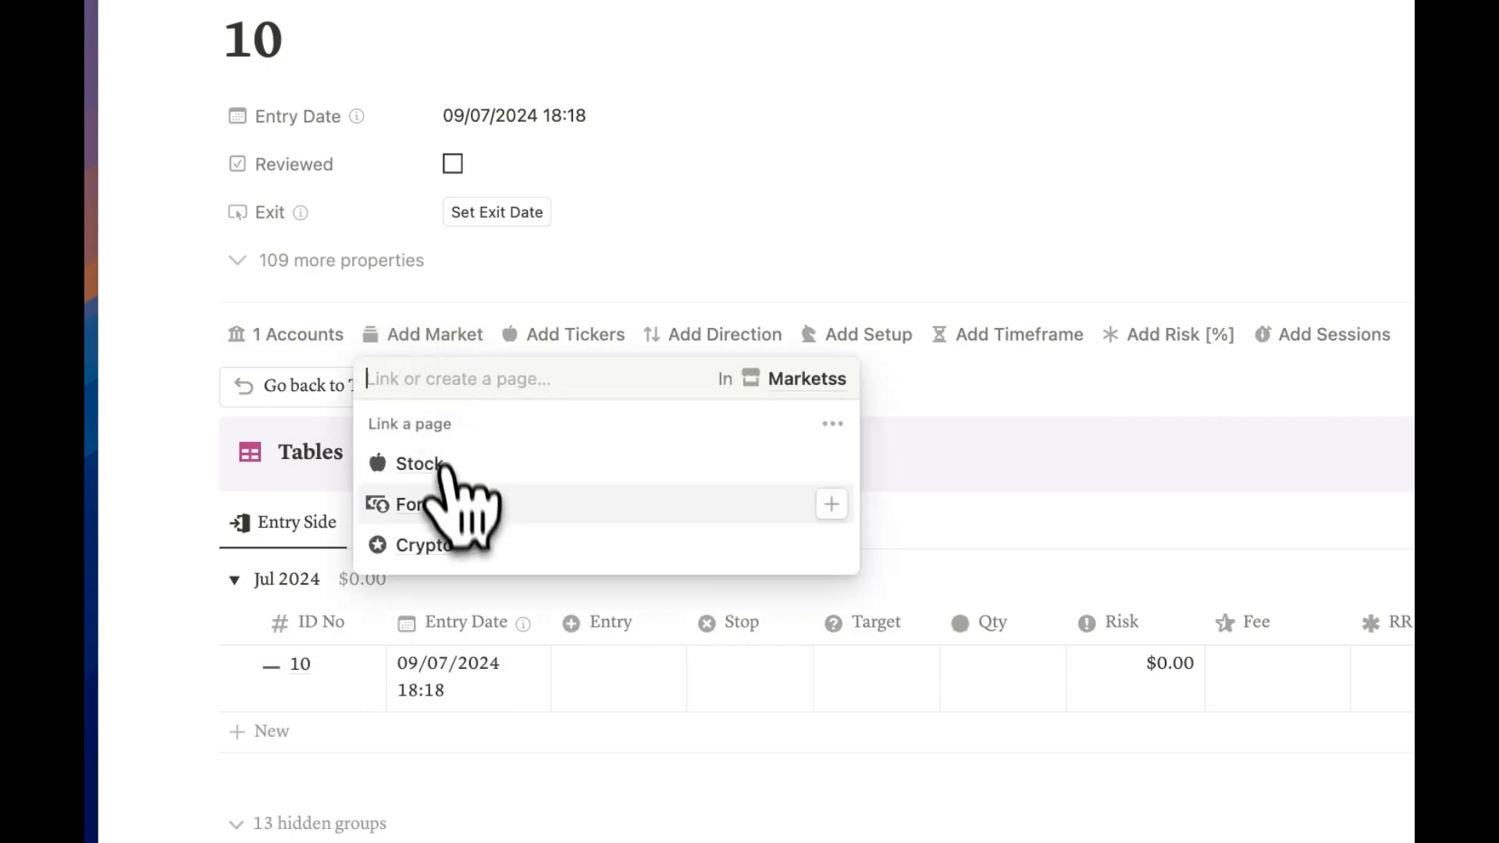
click(492, 544)
click(609, 336)
scroll(673, 551, down, 2)
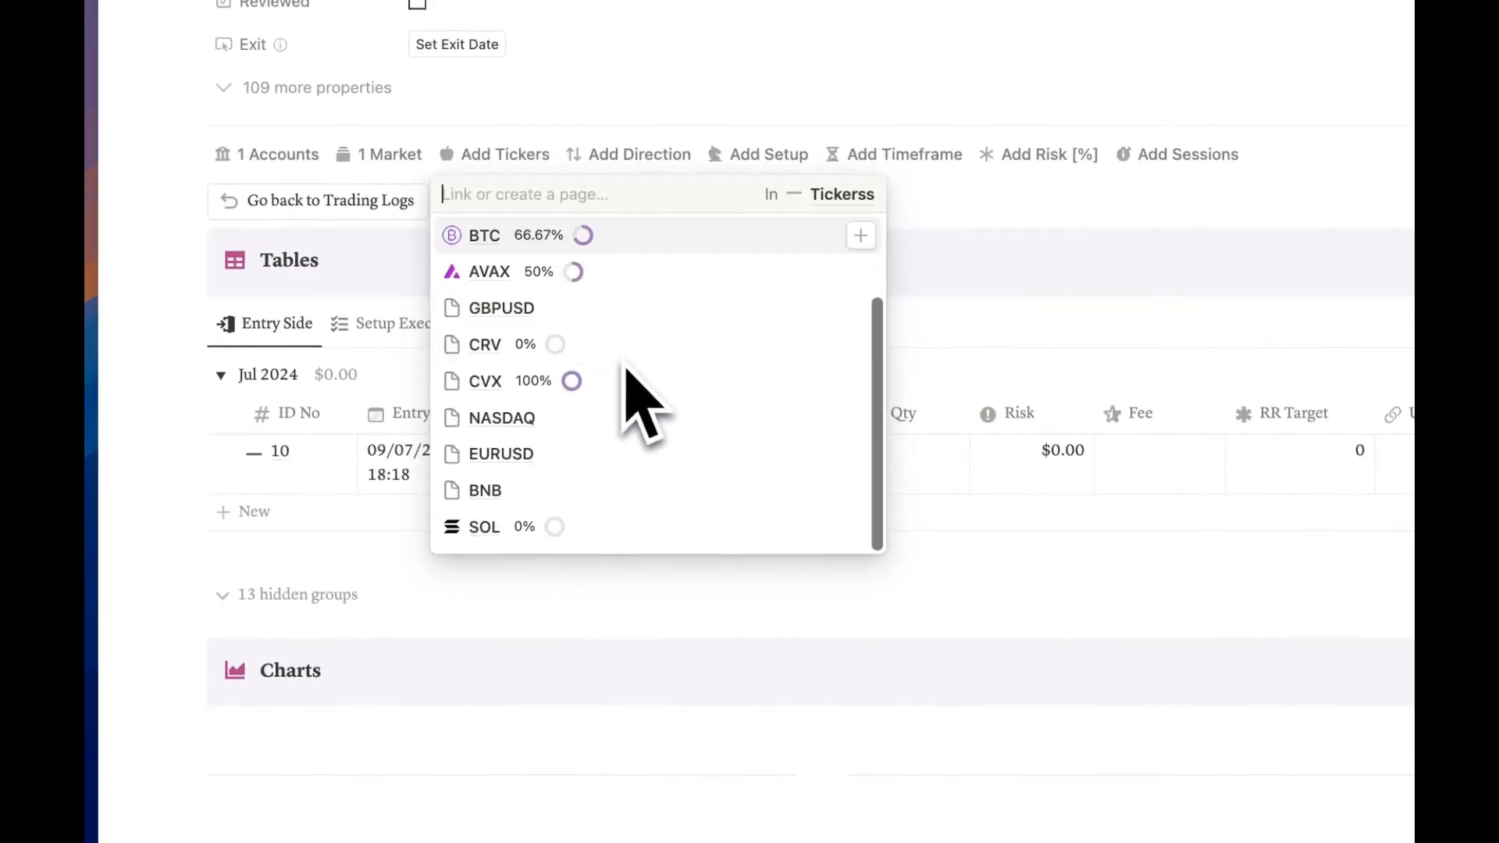
click(681, 753)
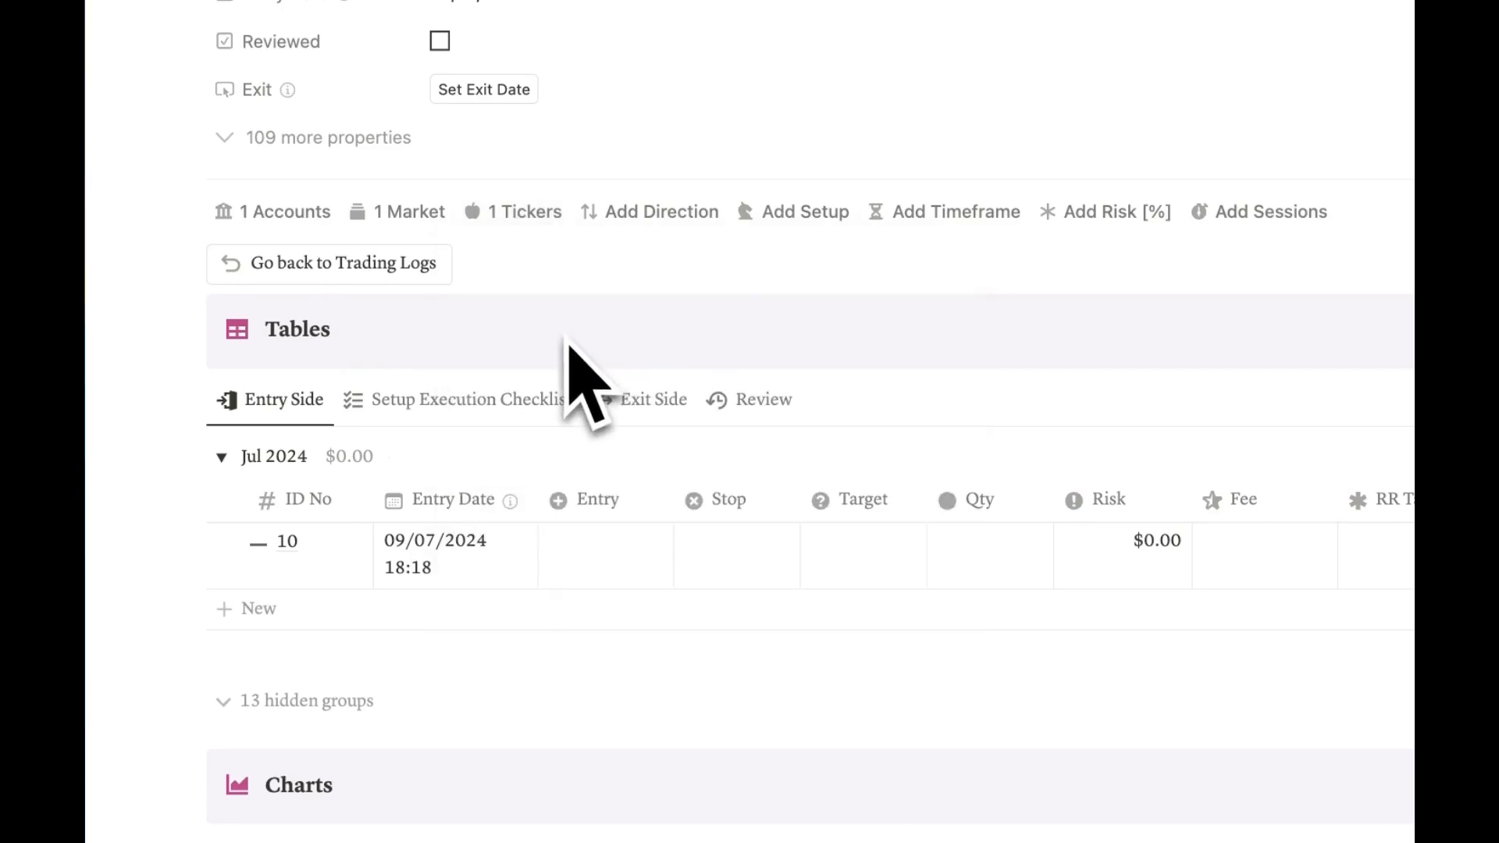
click(652, 212)
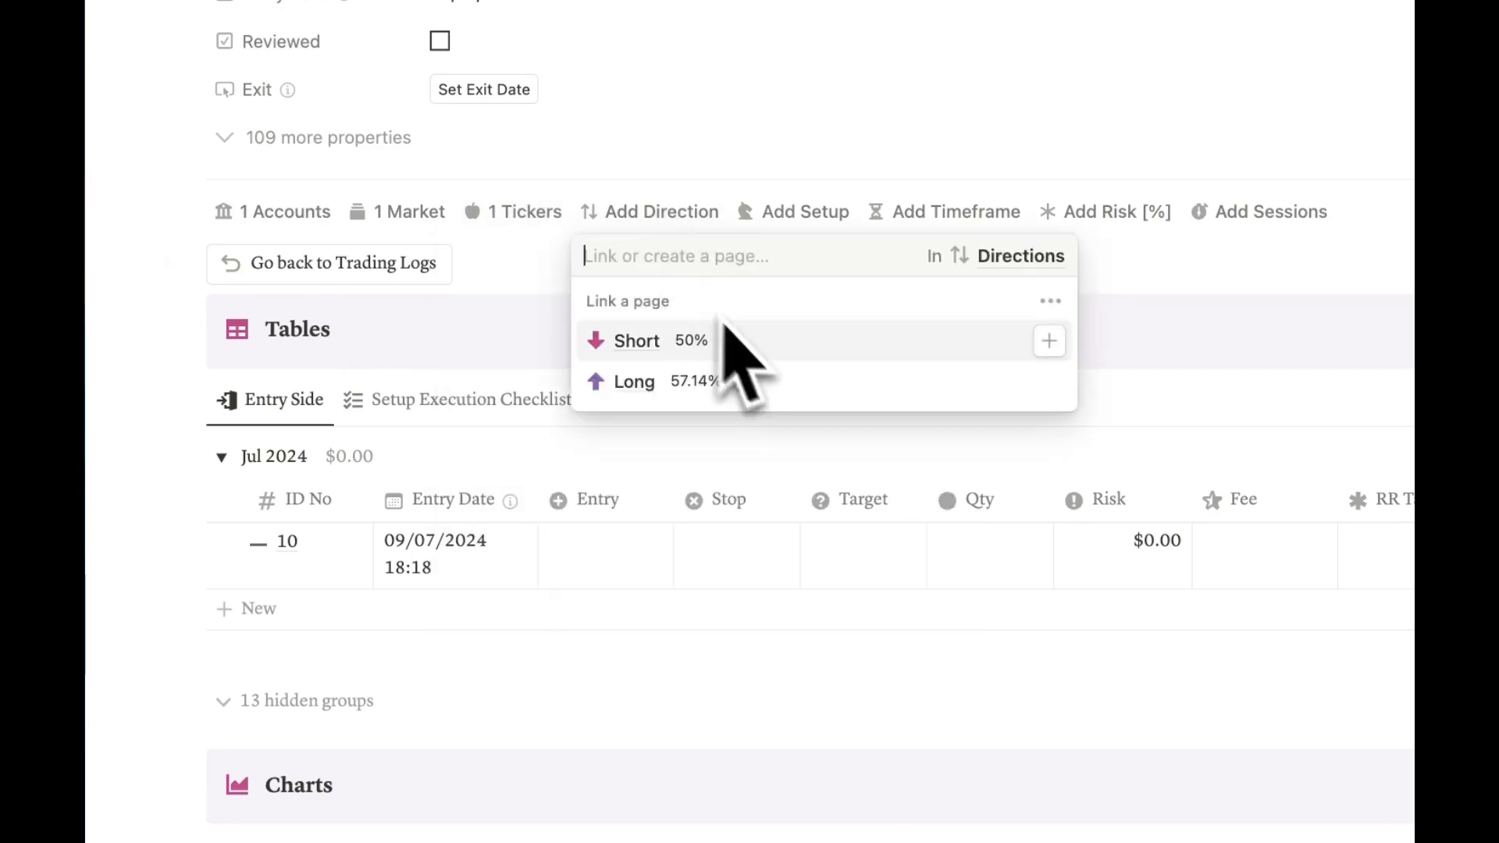
click(714, 378)
Step: Create a new 'Siver Bullet' setup and link it to trade 10
click(777, 211)
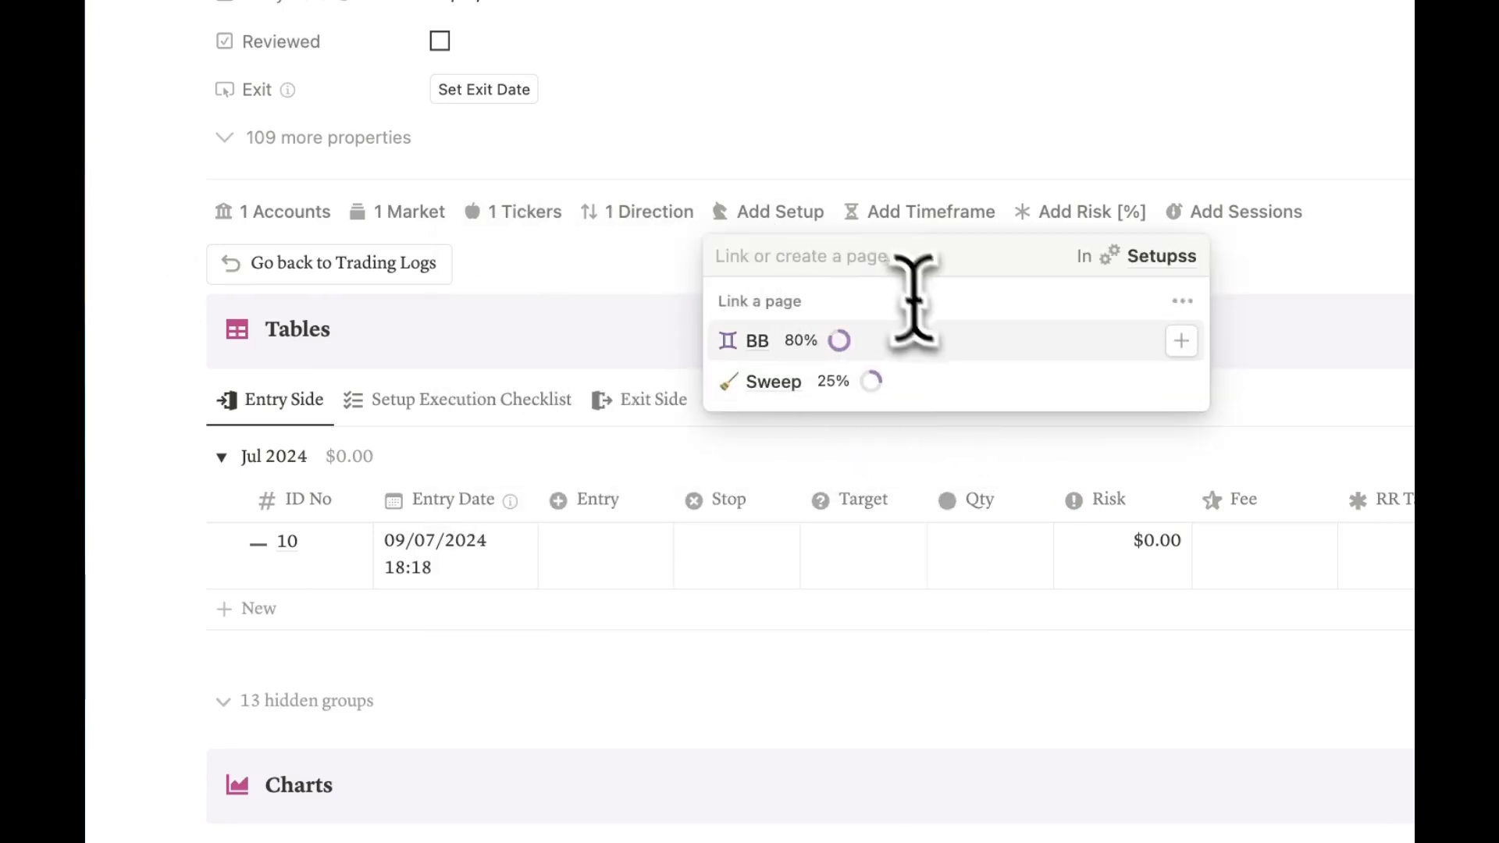
text(Siver)
key(Return)
click(798, 218)
Step: Set trade 10's timeframe to 15Min, risk to 1% and session to London
click(932, 216)
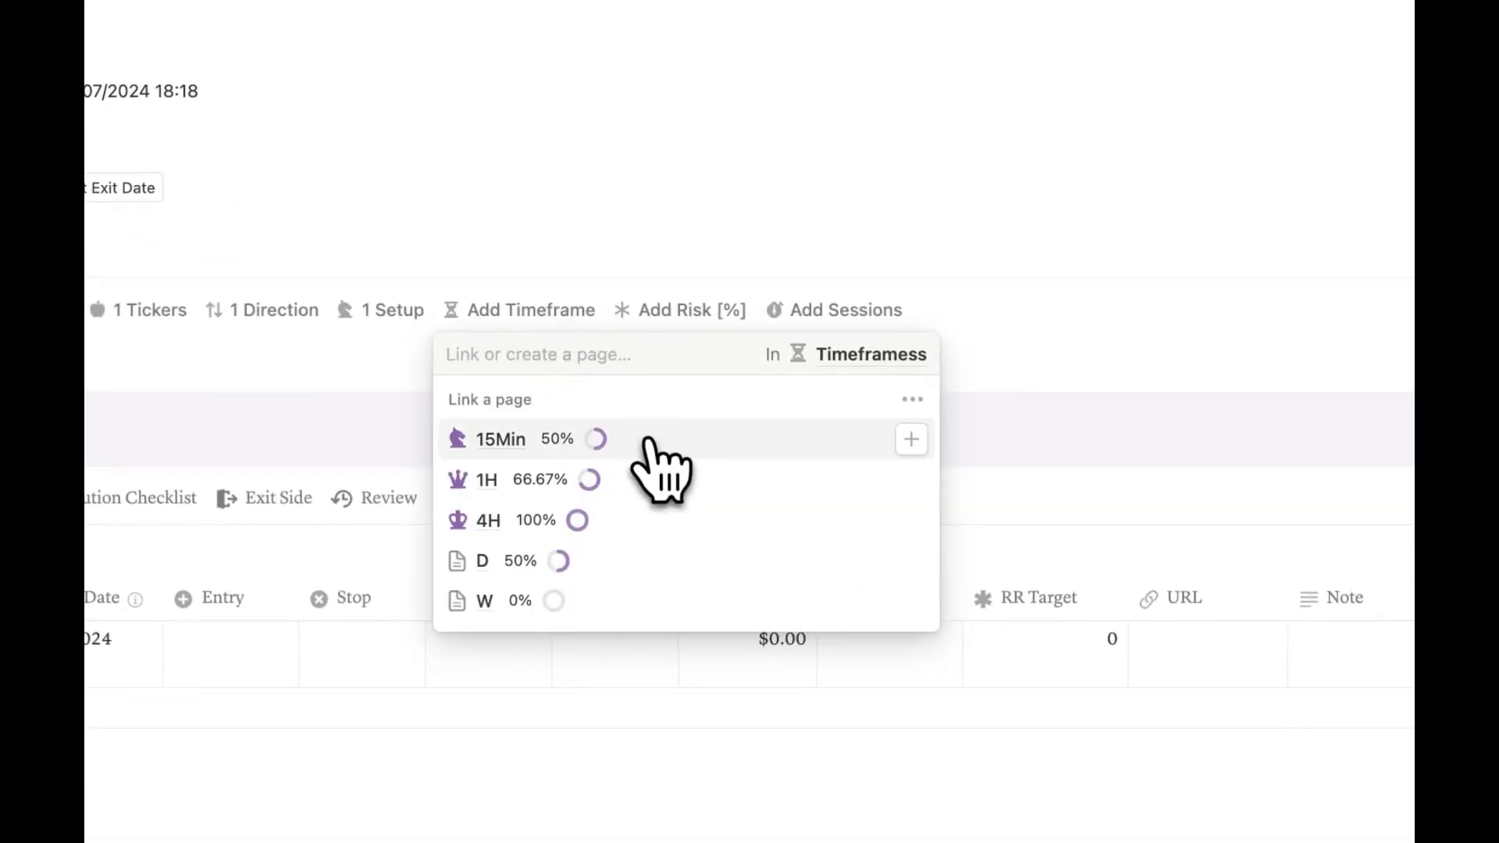
click(650, 452)
click(679, 312)
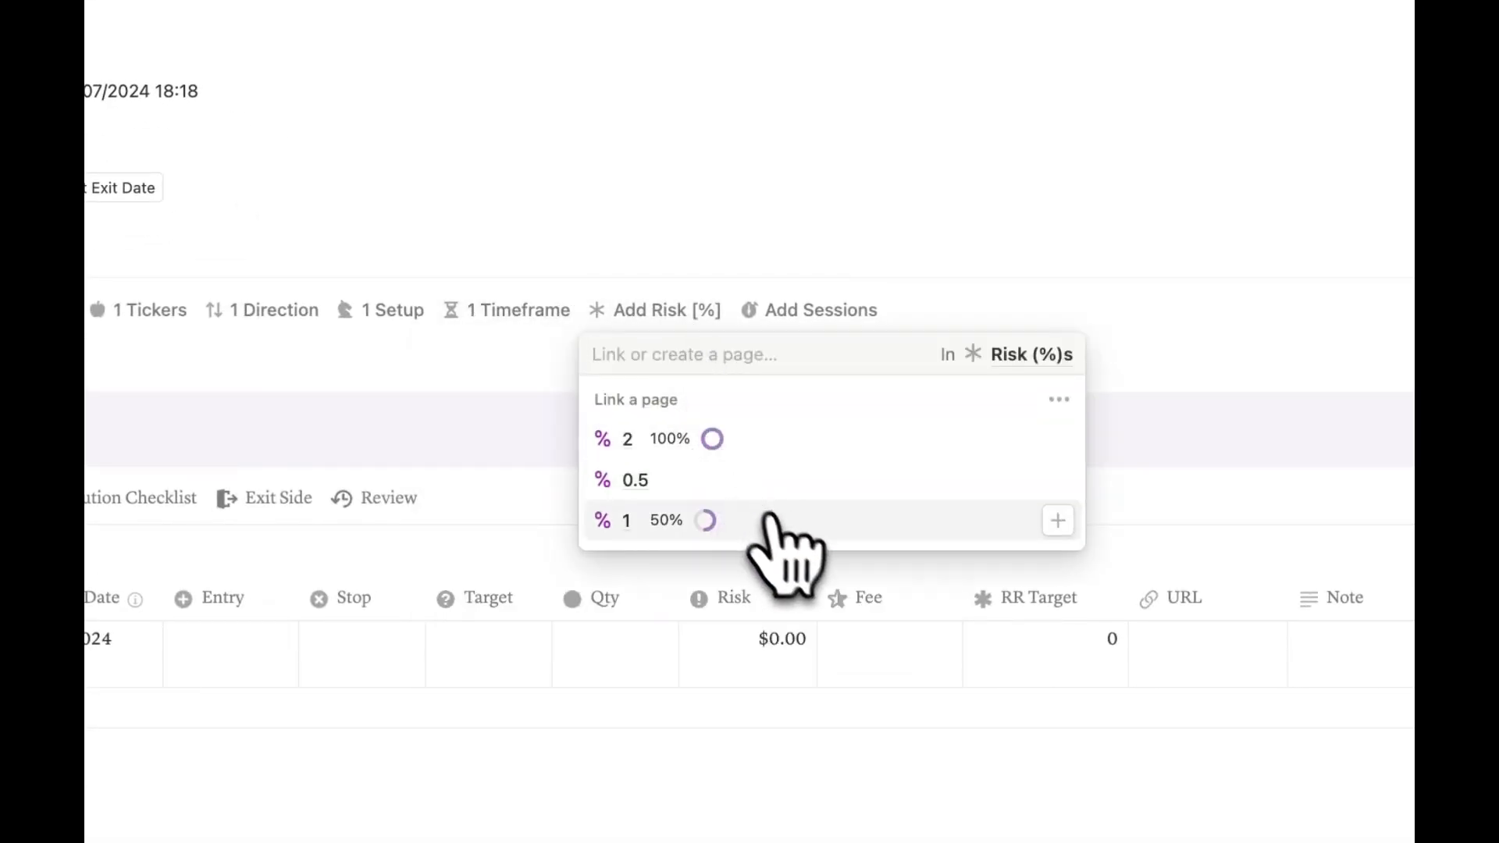
click(767, 517)
click(790, 529)
click(809, 314)
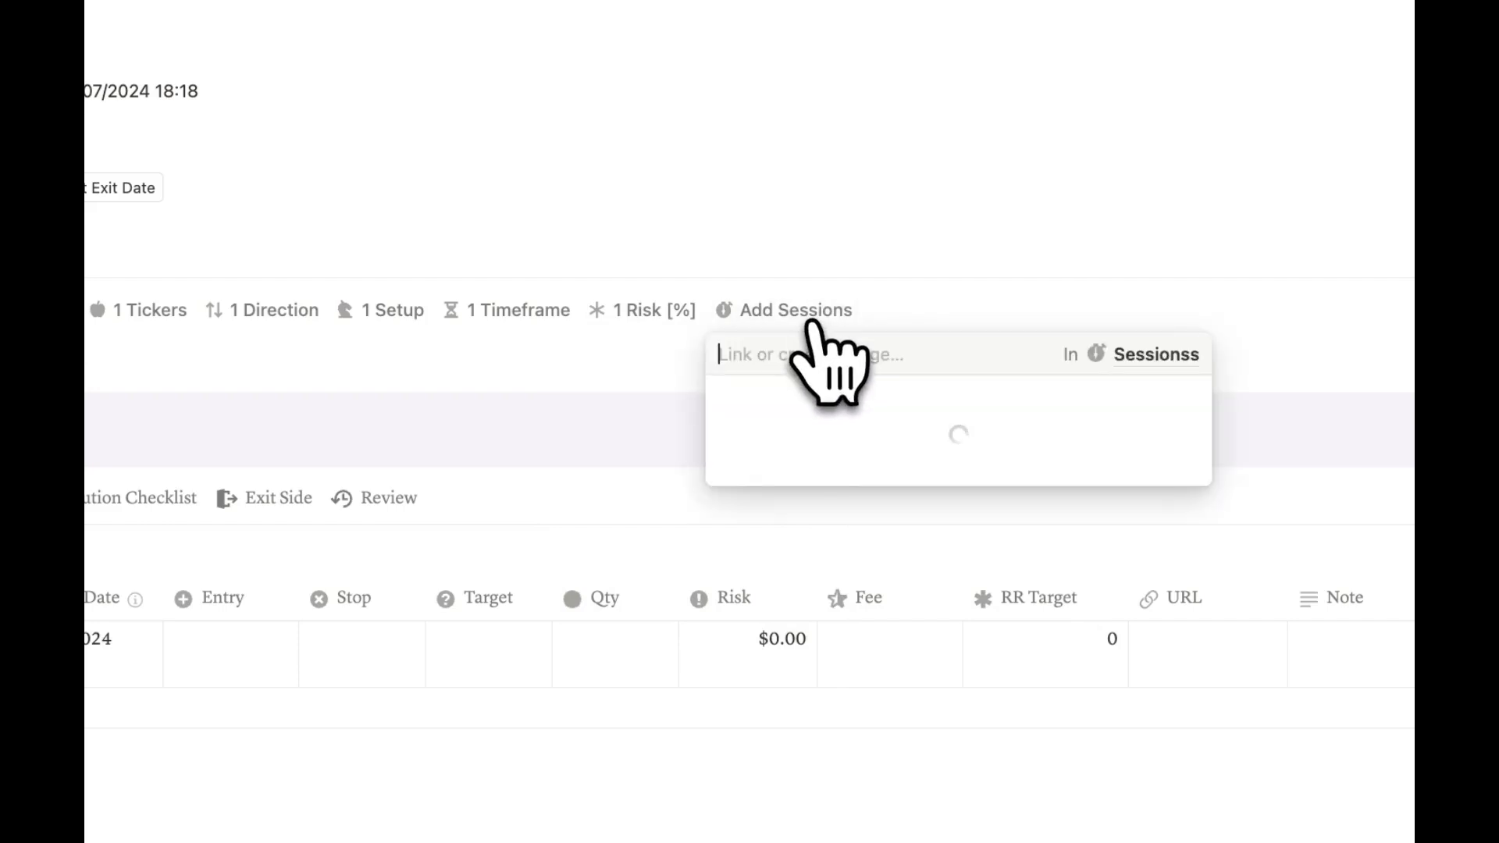
click(951, 441)
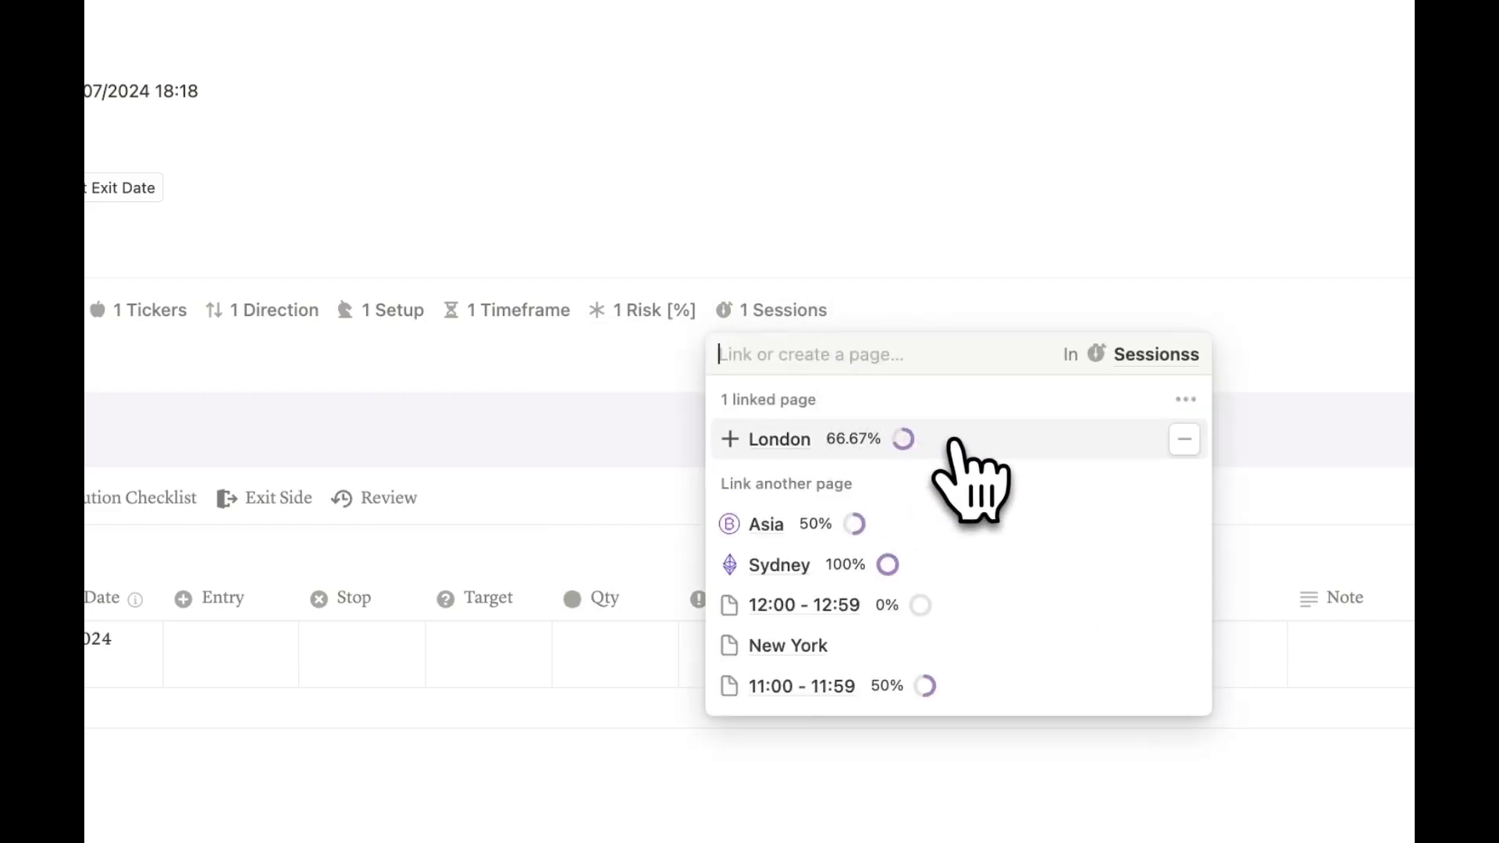
key(Escape)
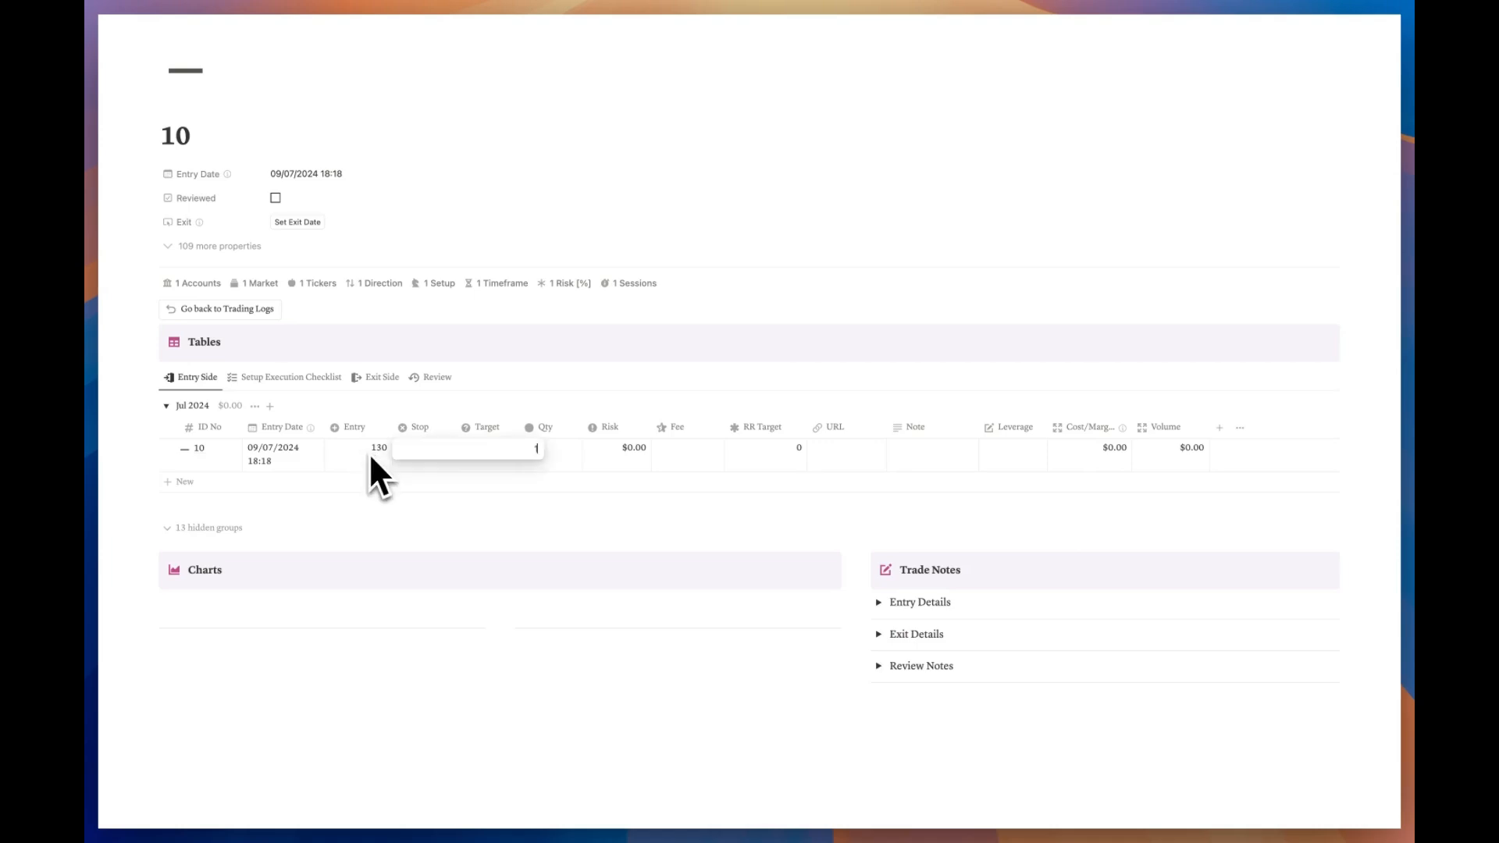
Step: Enter stop 120, target 180 and quantity 10 on trade 10's entry row, giving $100.00 risk and RR 5
text(20)
key(Tab)
text(180)
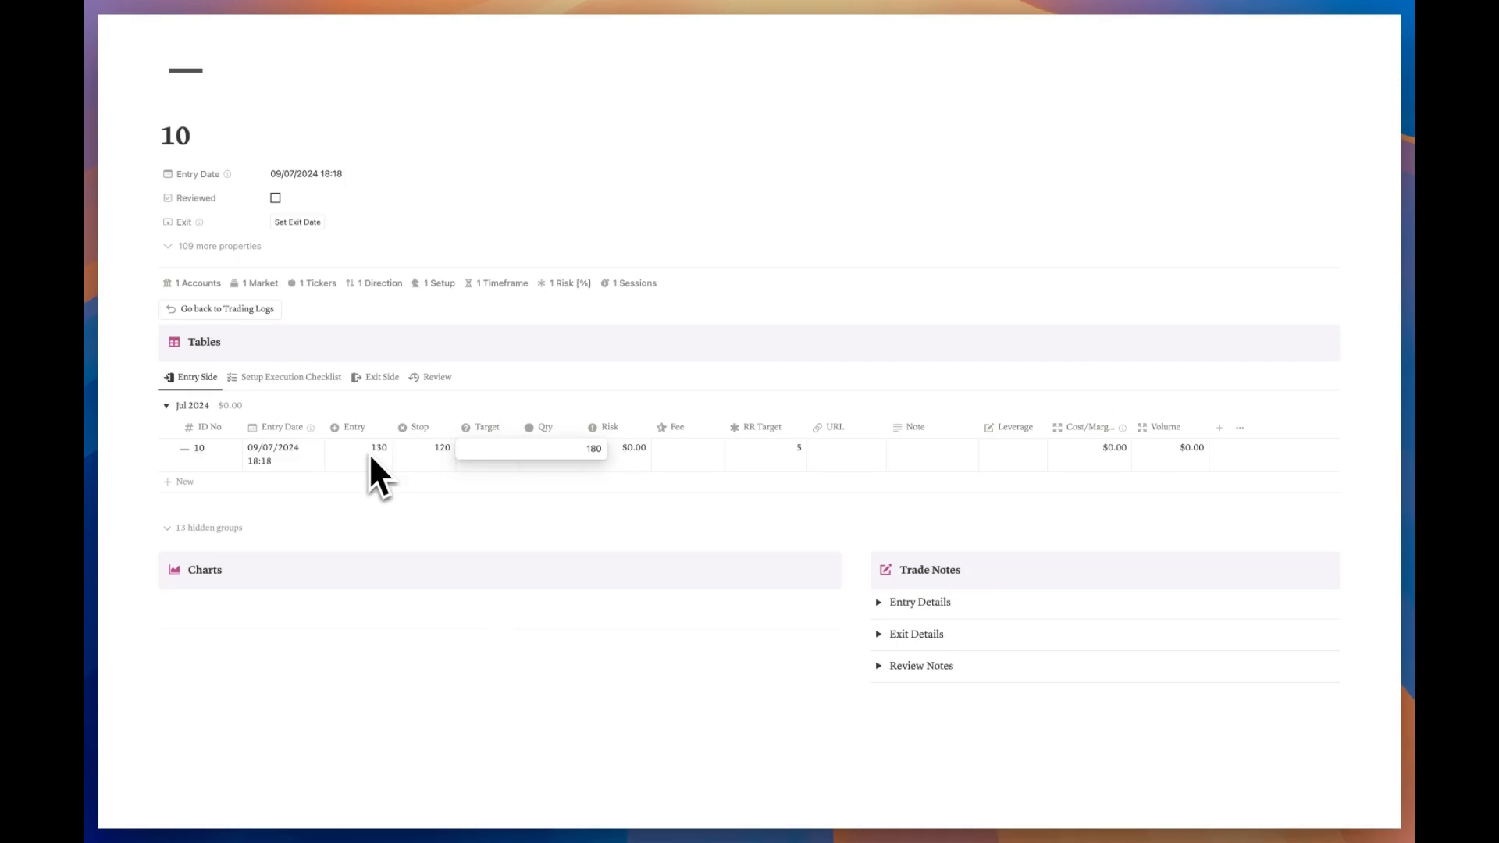
key(Tab)
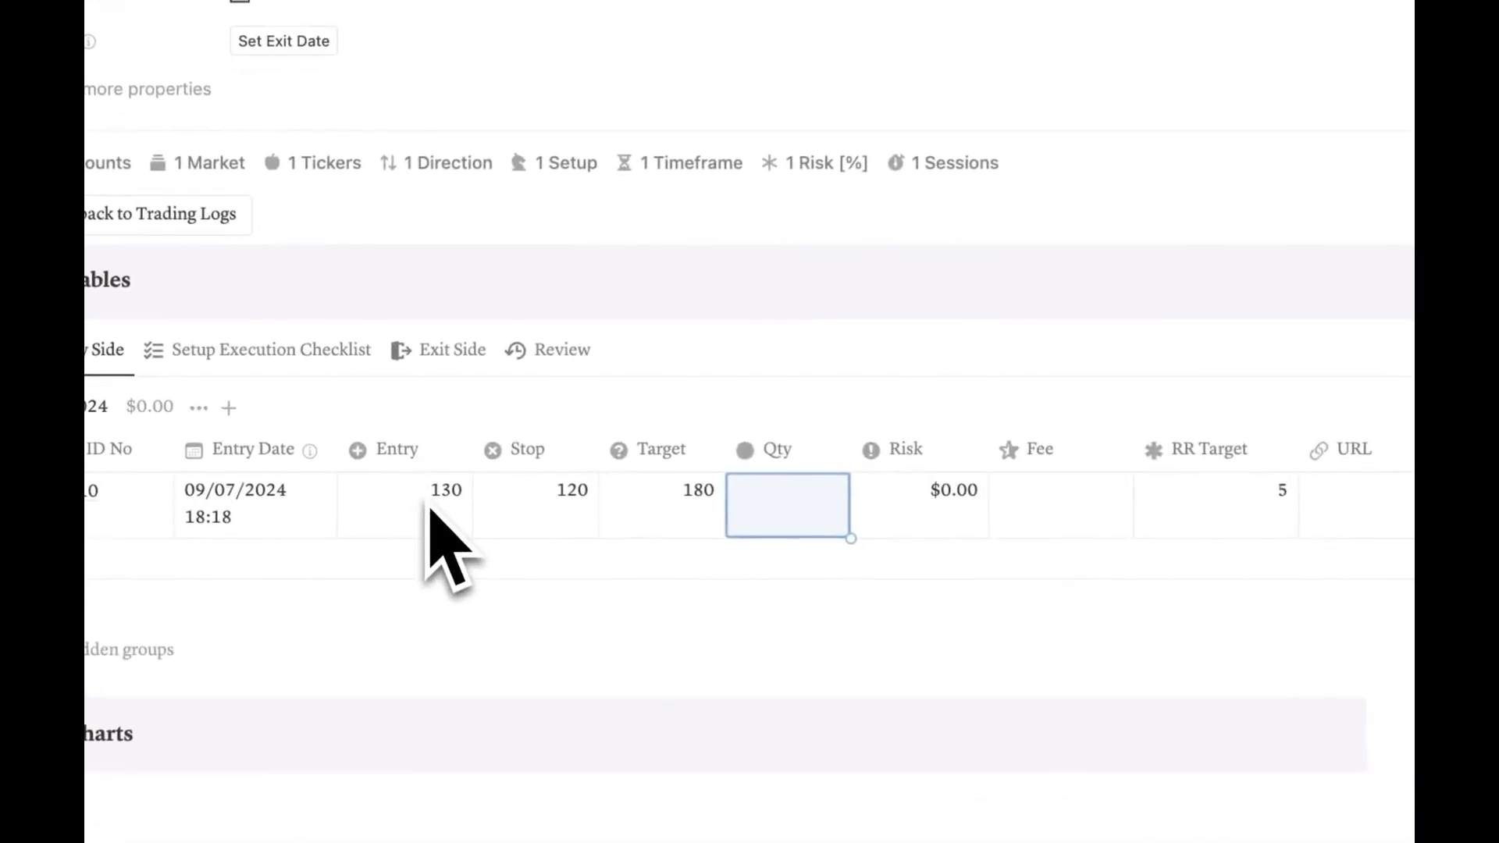
text(100)
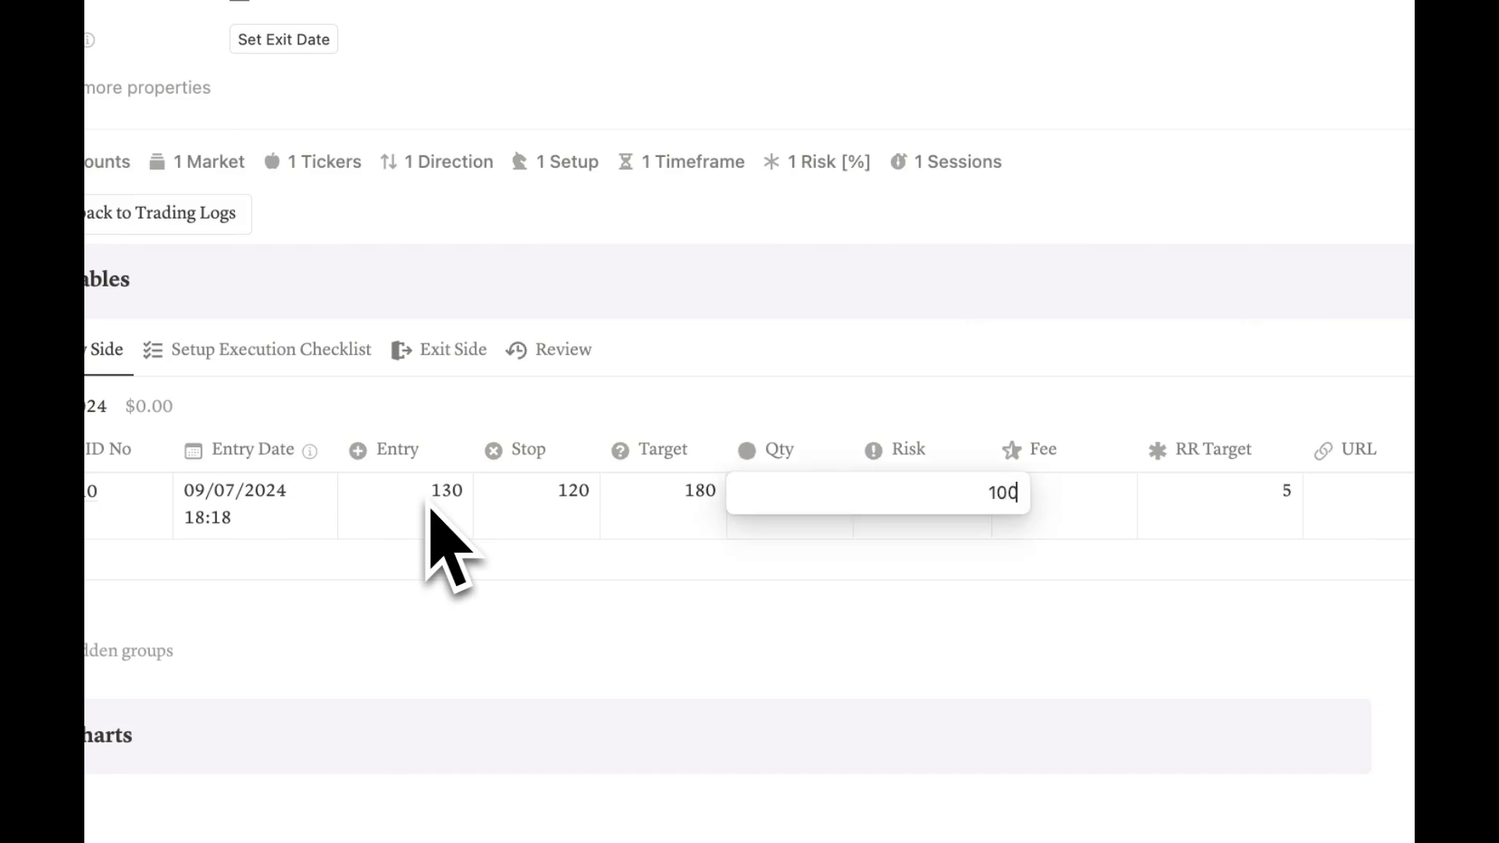
key(Return)
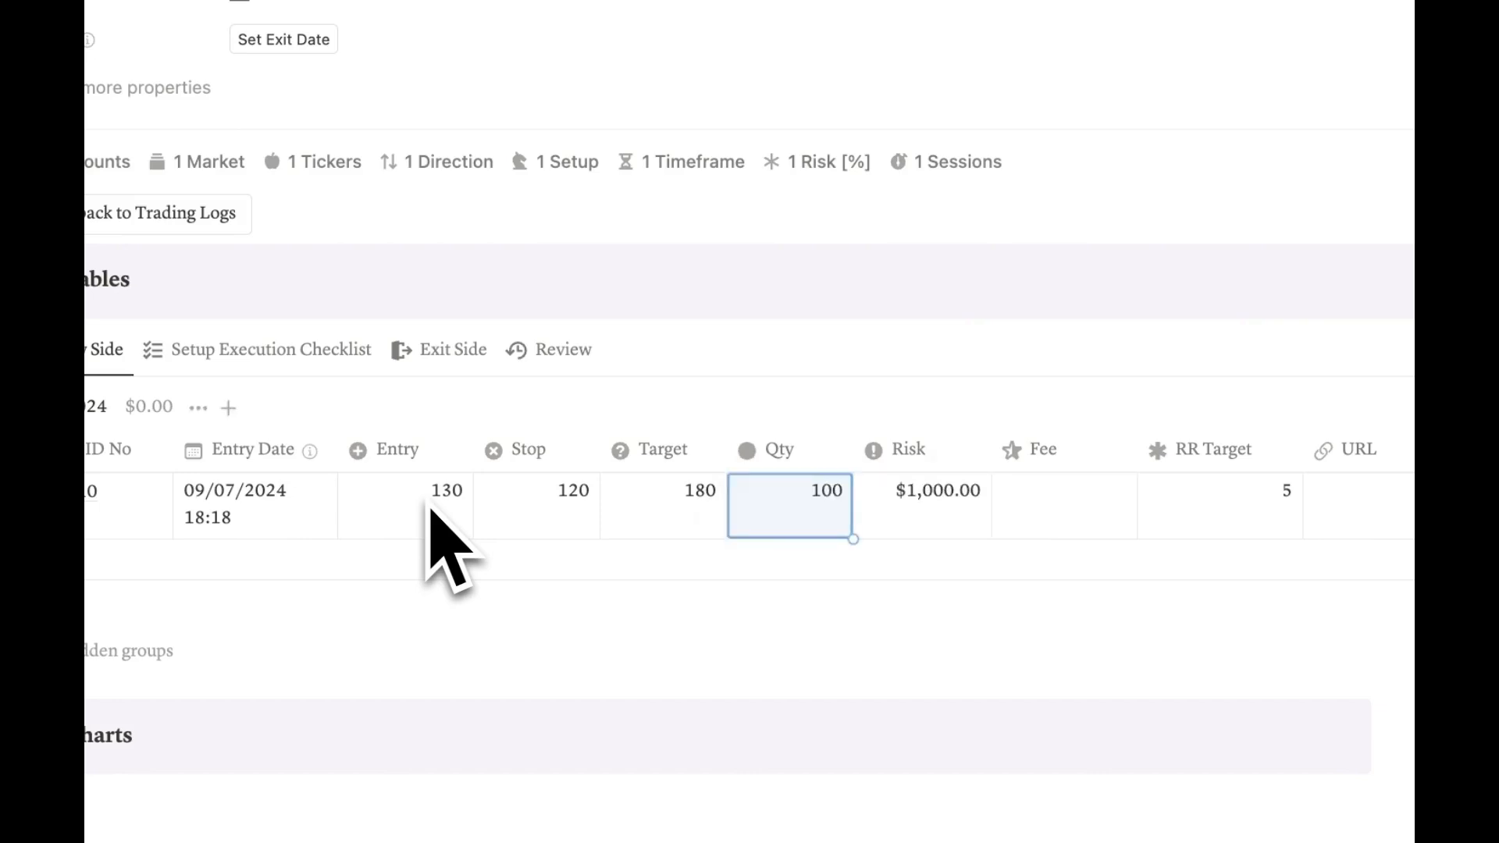
text(10)
key(Return)
key(Escape)
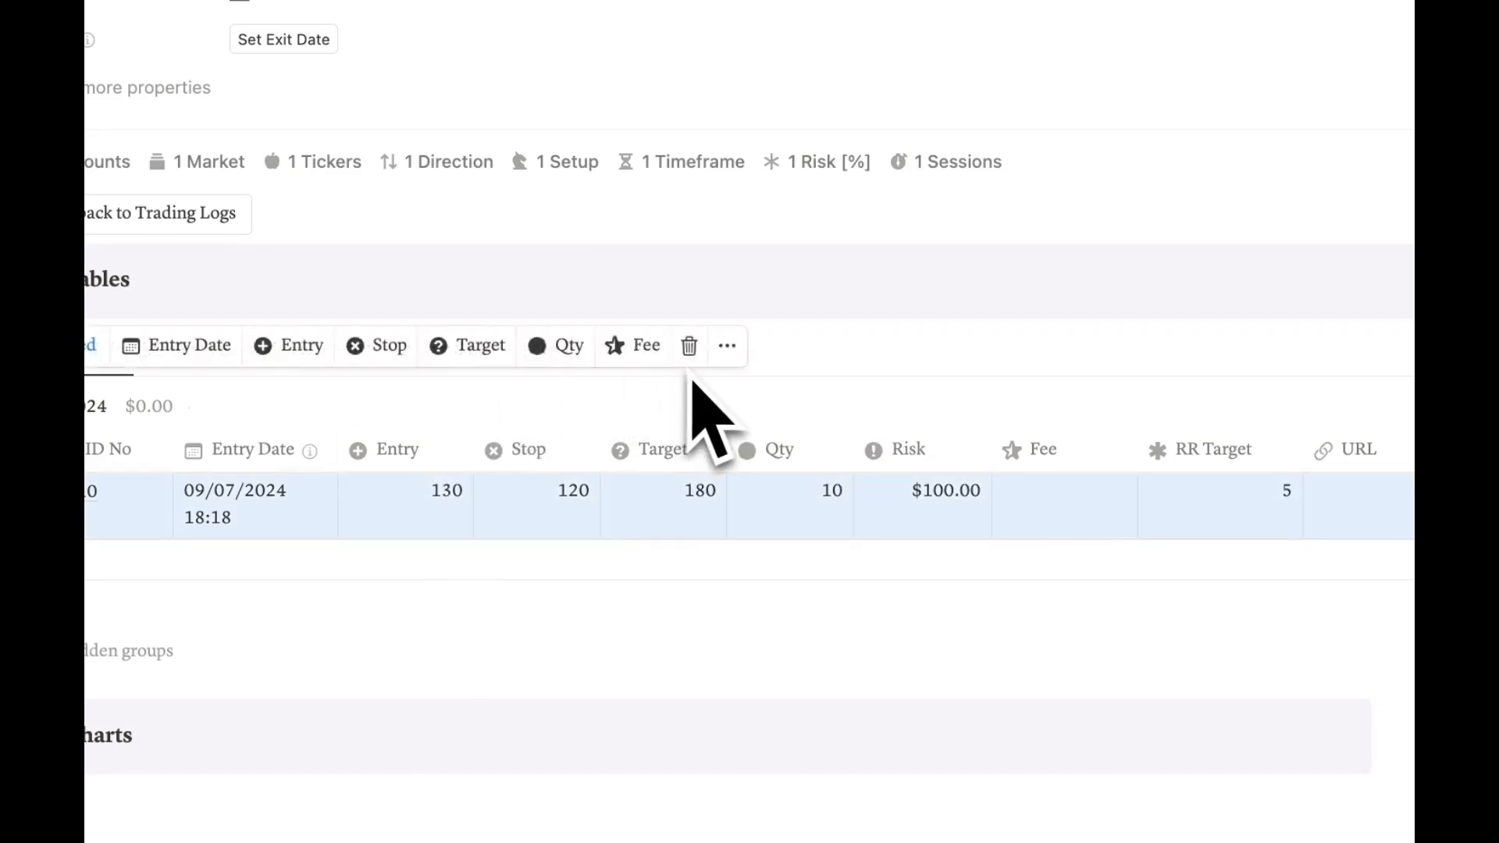
key(Escape)
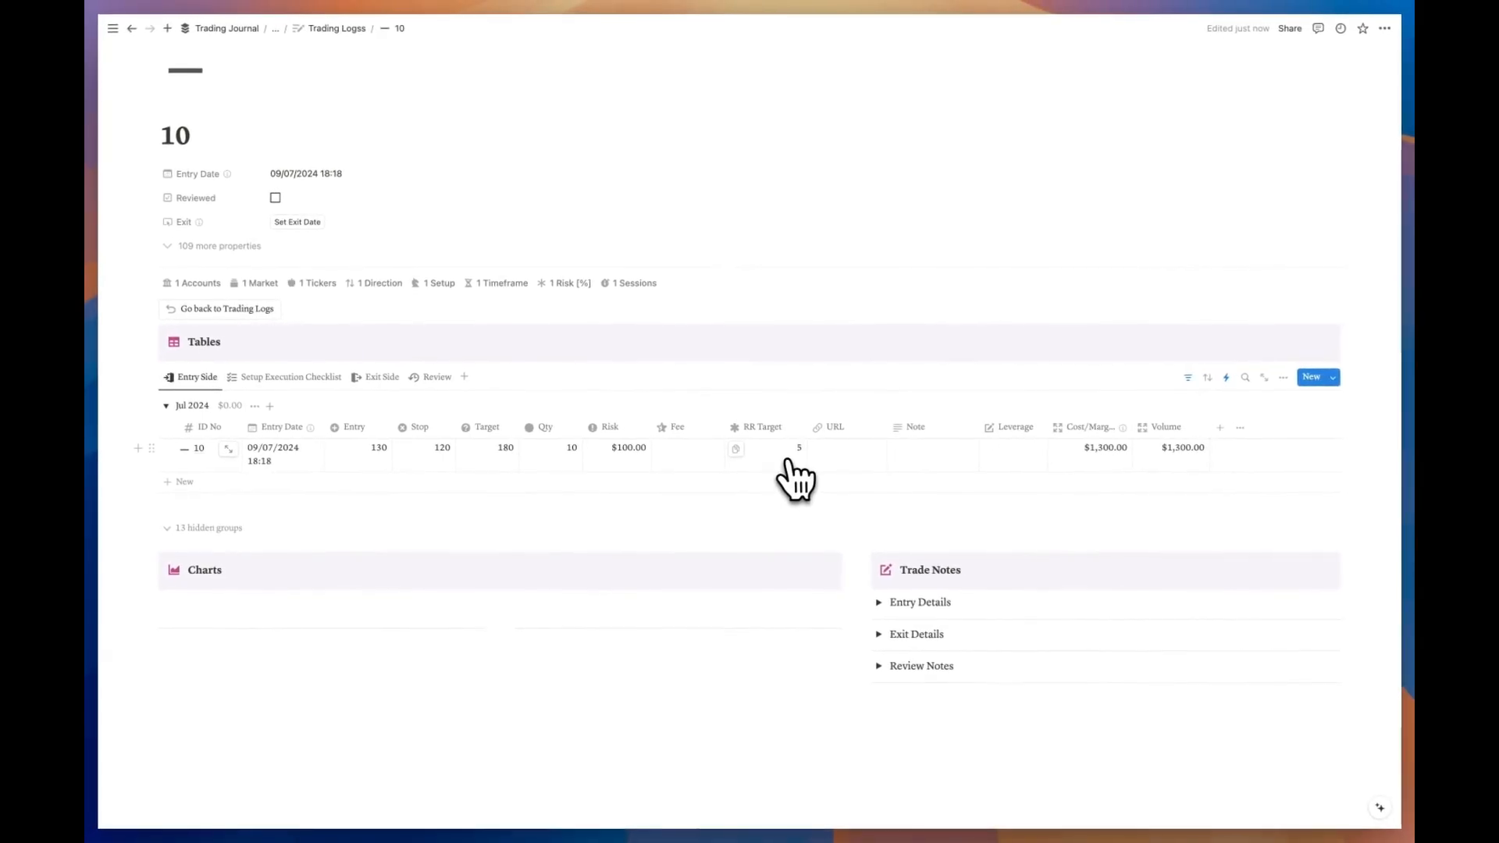
Step: Record a $2.00 fee and paste the TradingView chart link into trade 10's URL
click(684, 457)
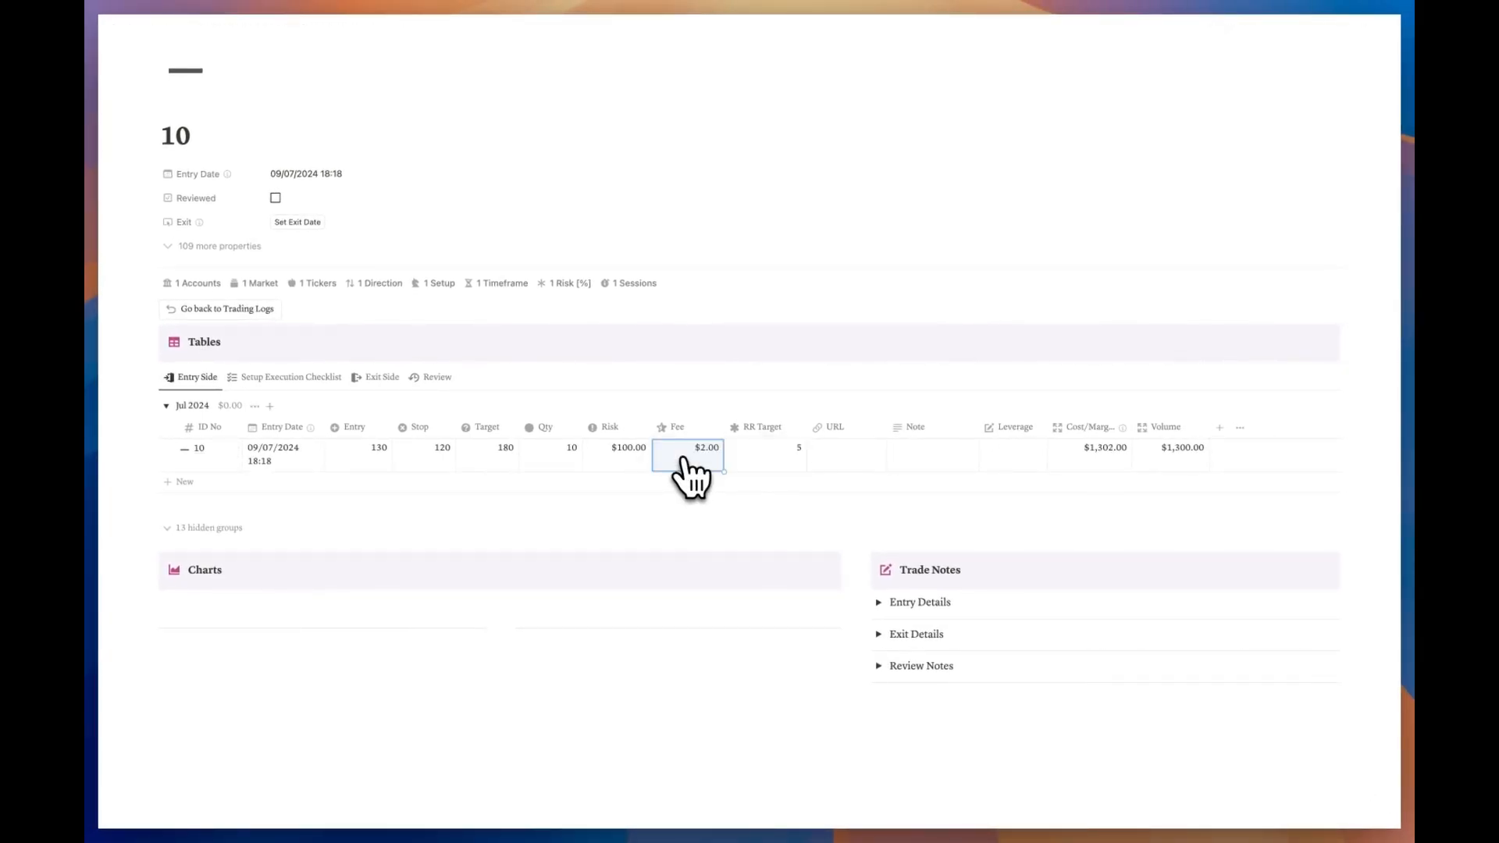
click(849, 458)
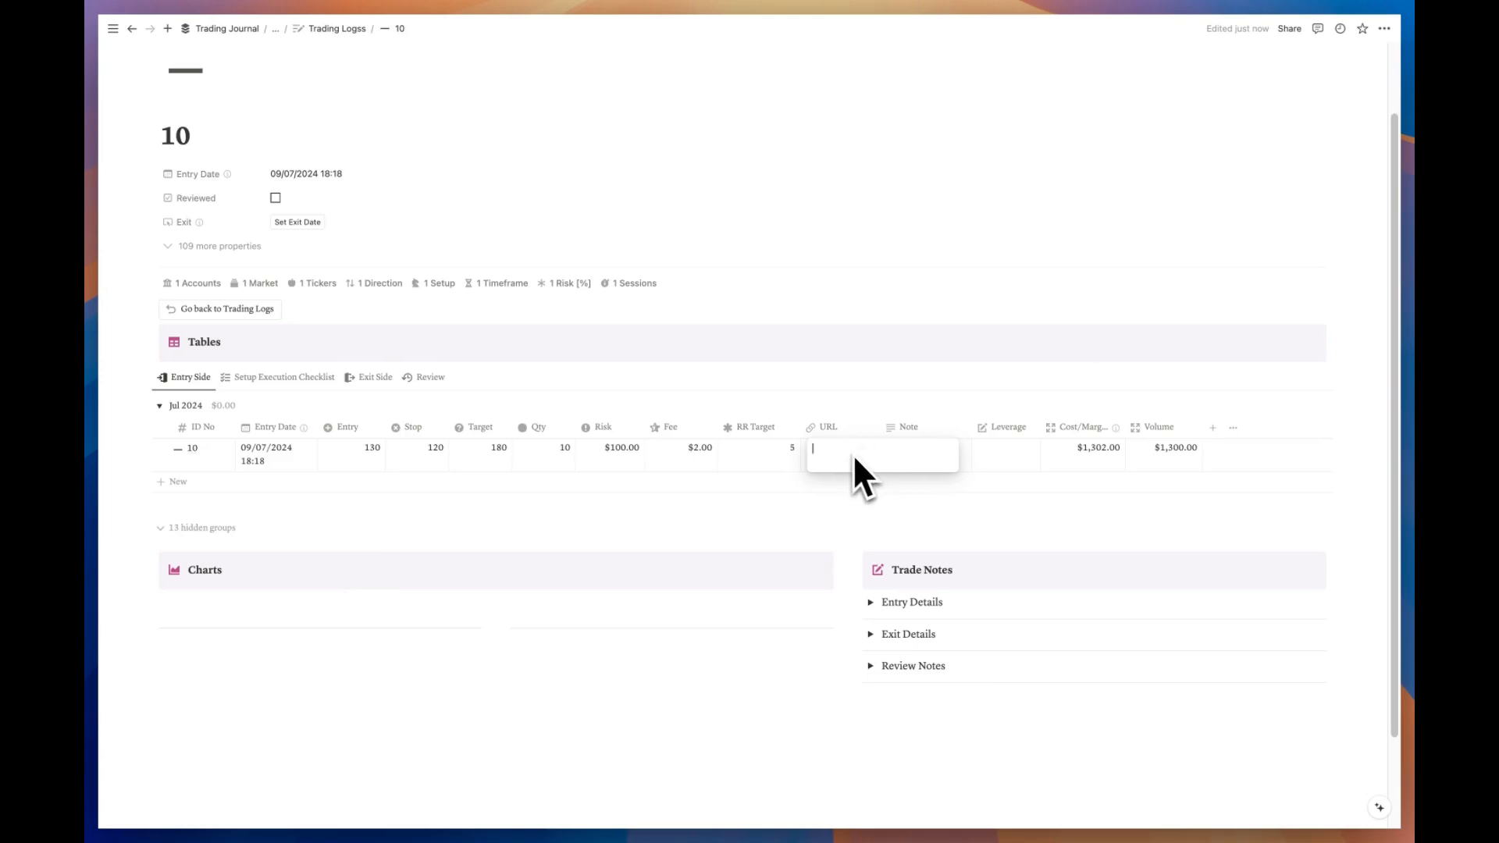
text(www.tradingview.com/x/rVPUHF0F/)
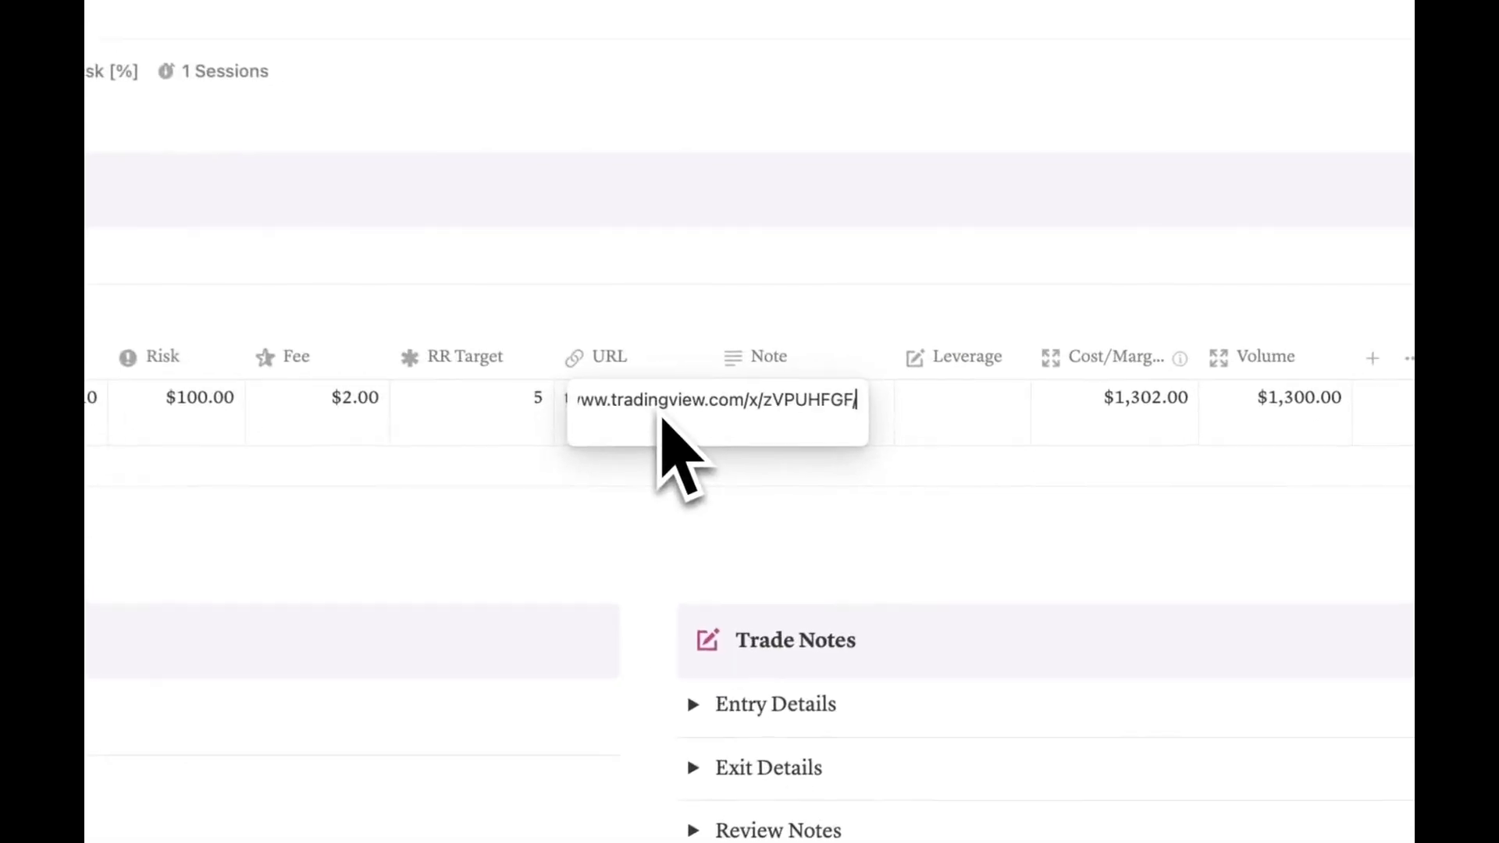
key(Return)
Step: Set trade 10's leverage to 10 and add the chart image under Charts
click(781, 421)
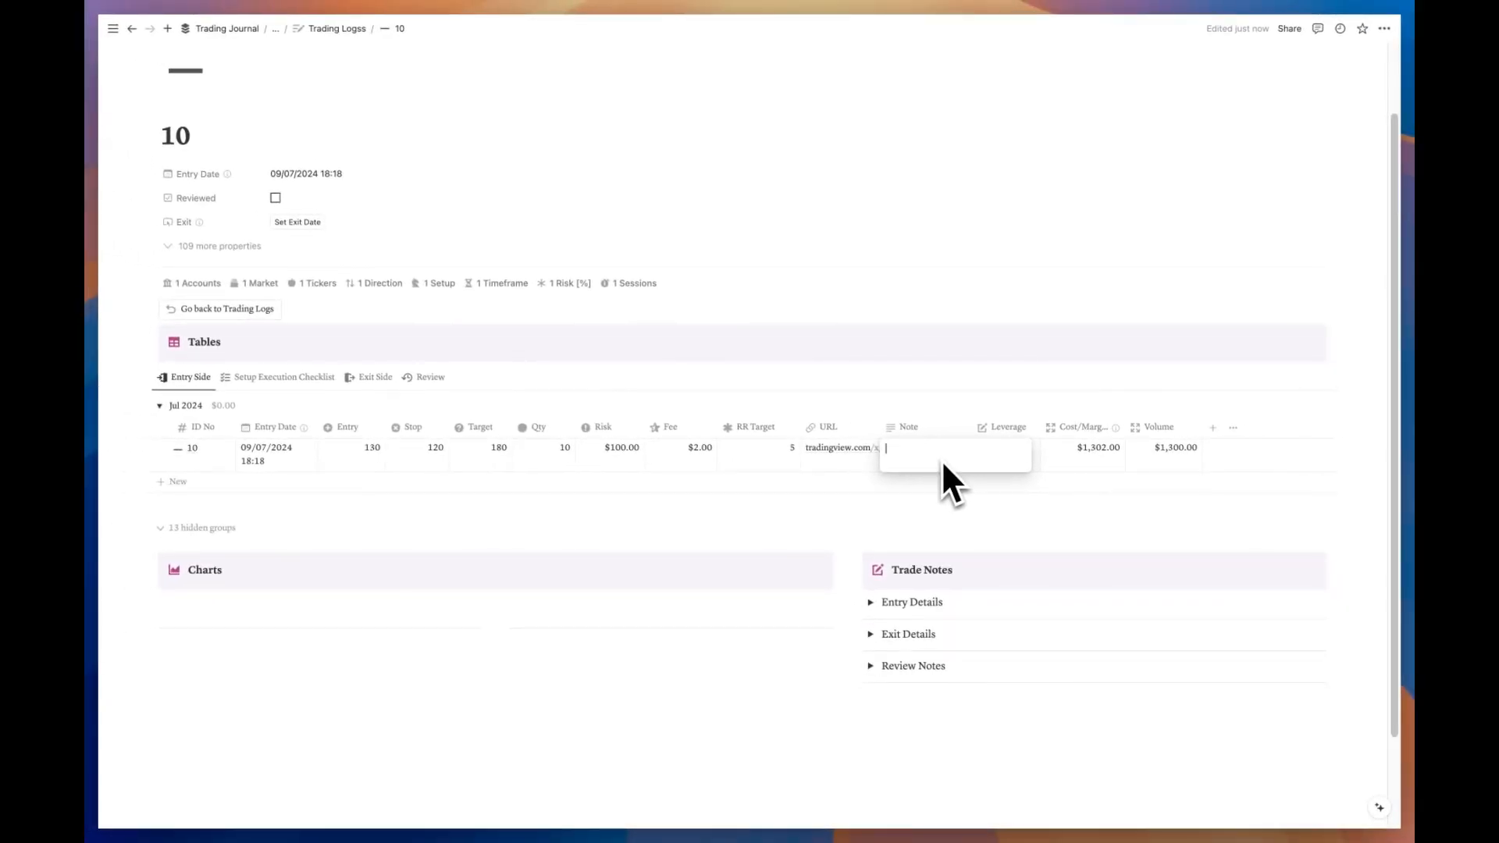
key(Escape)
click(1014, 454)
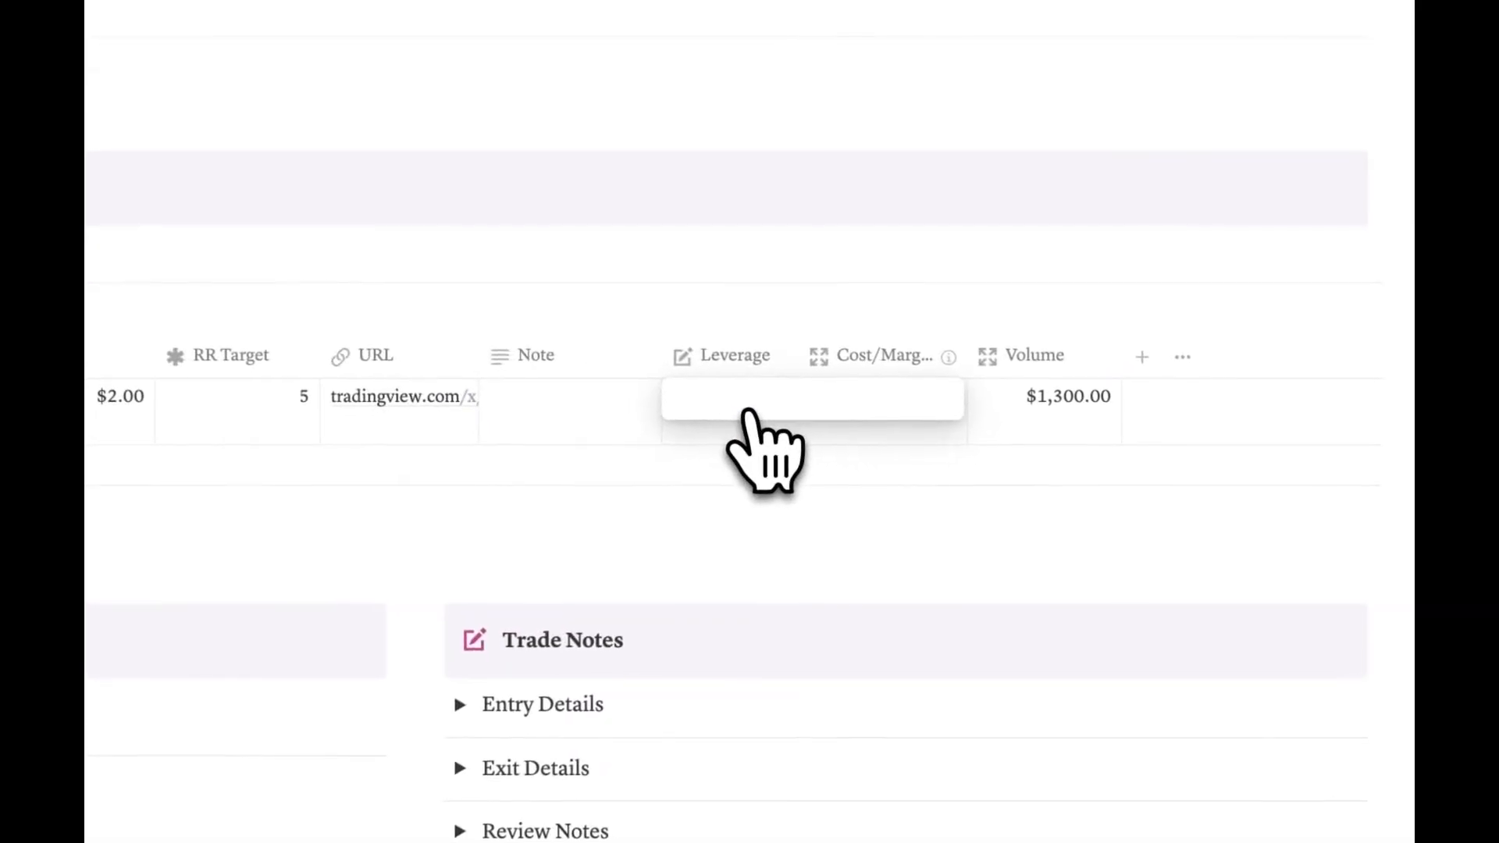
key(Return)
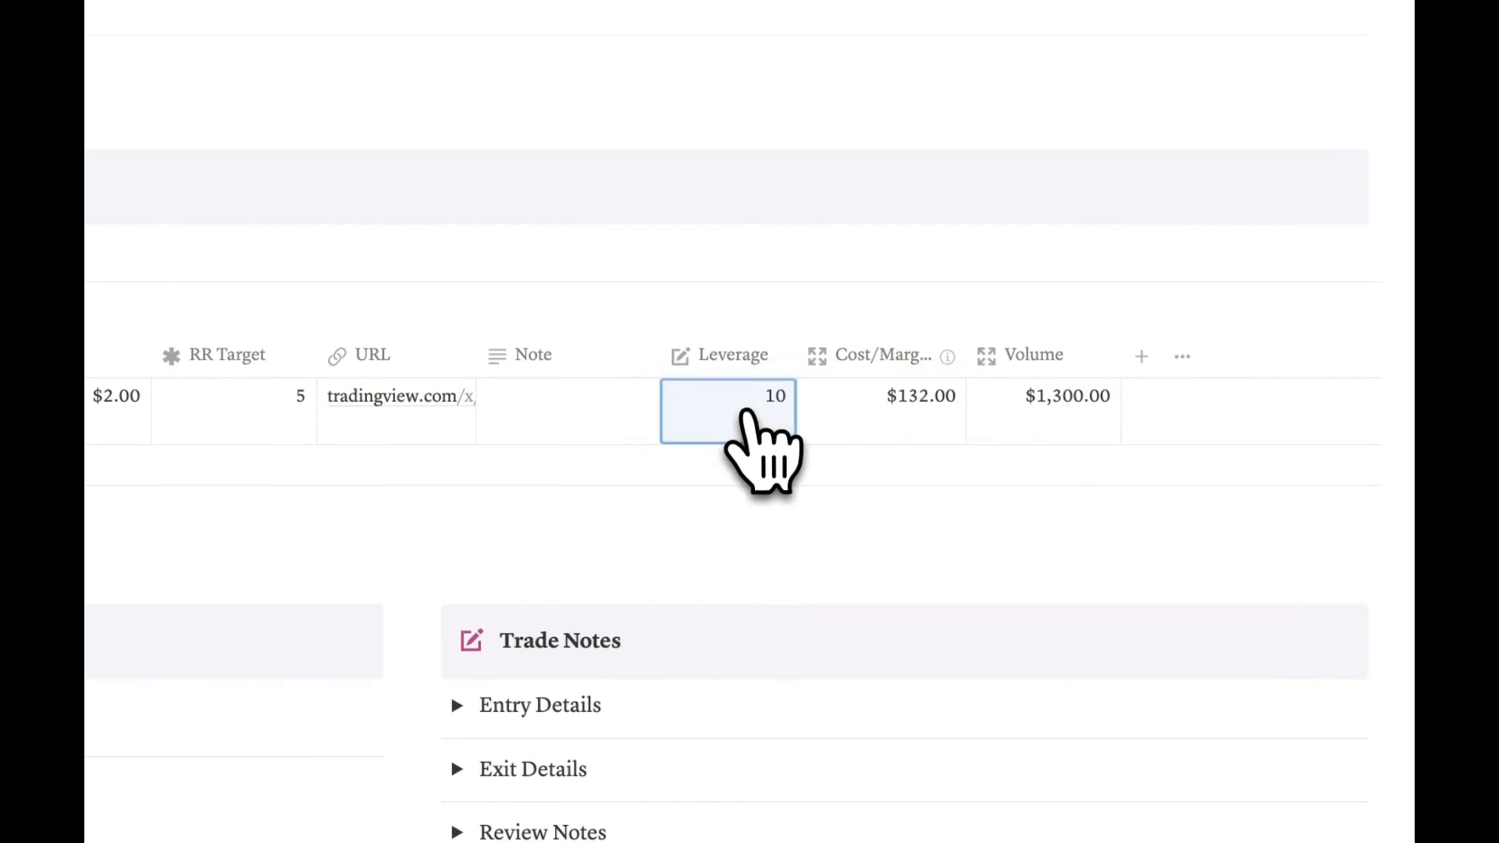
click(907, 414)
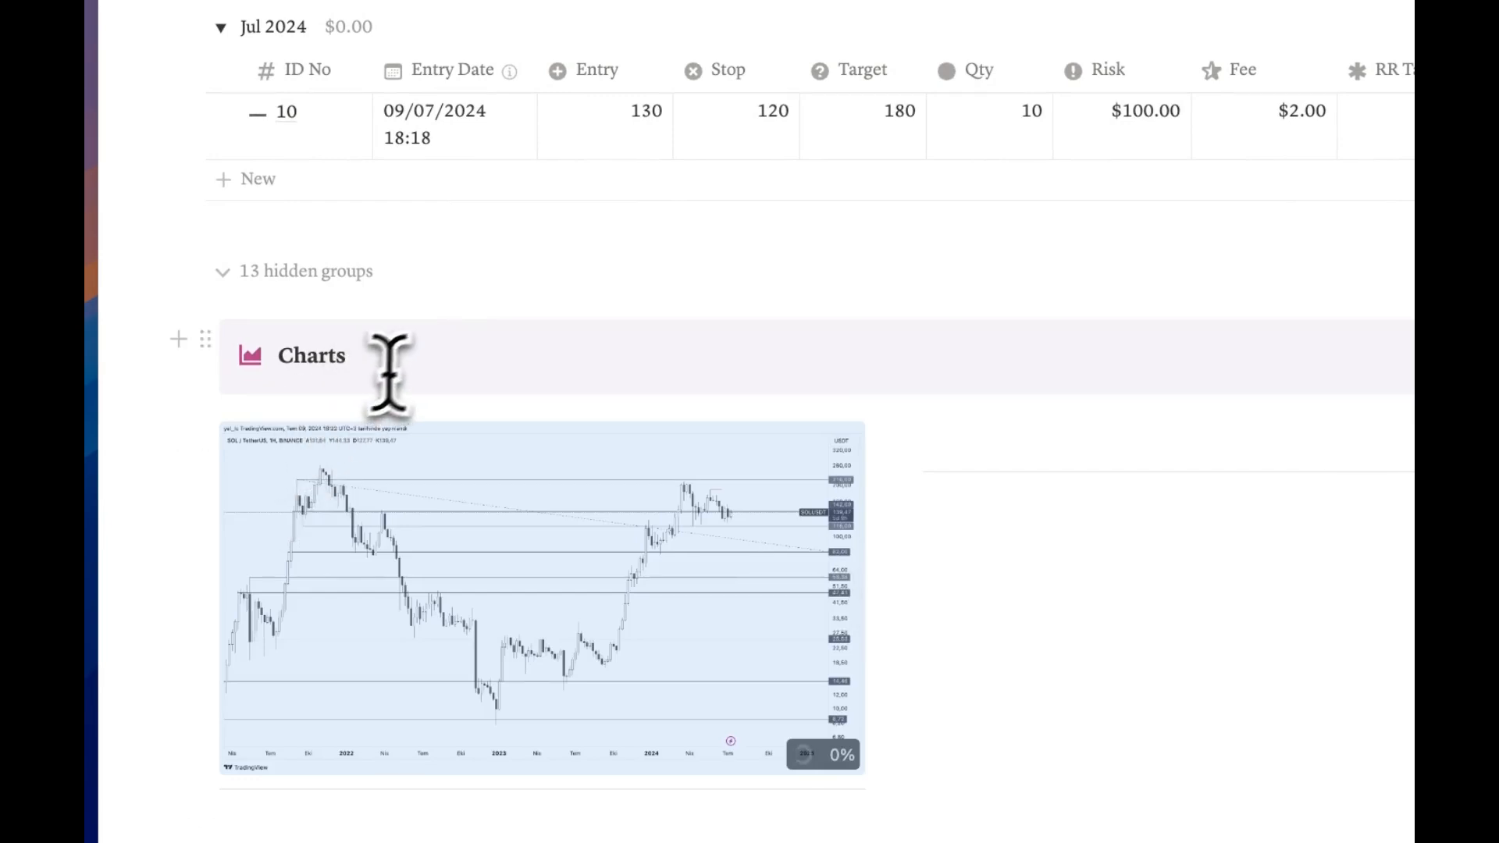
Step: Expand Entry Details, Exit Details and Review Notes, and insert a dated Entry Details note
click(420, 360)
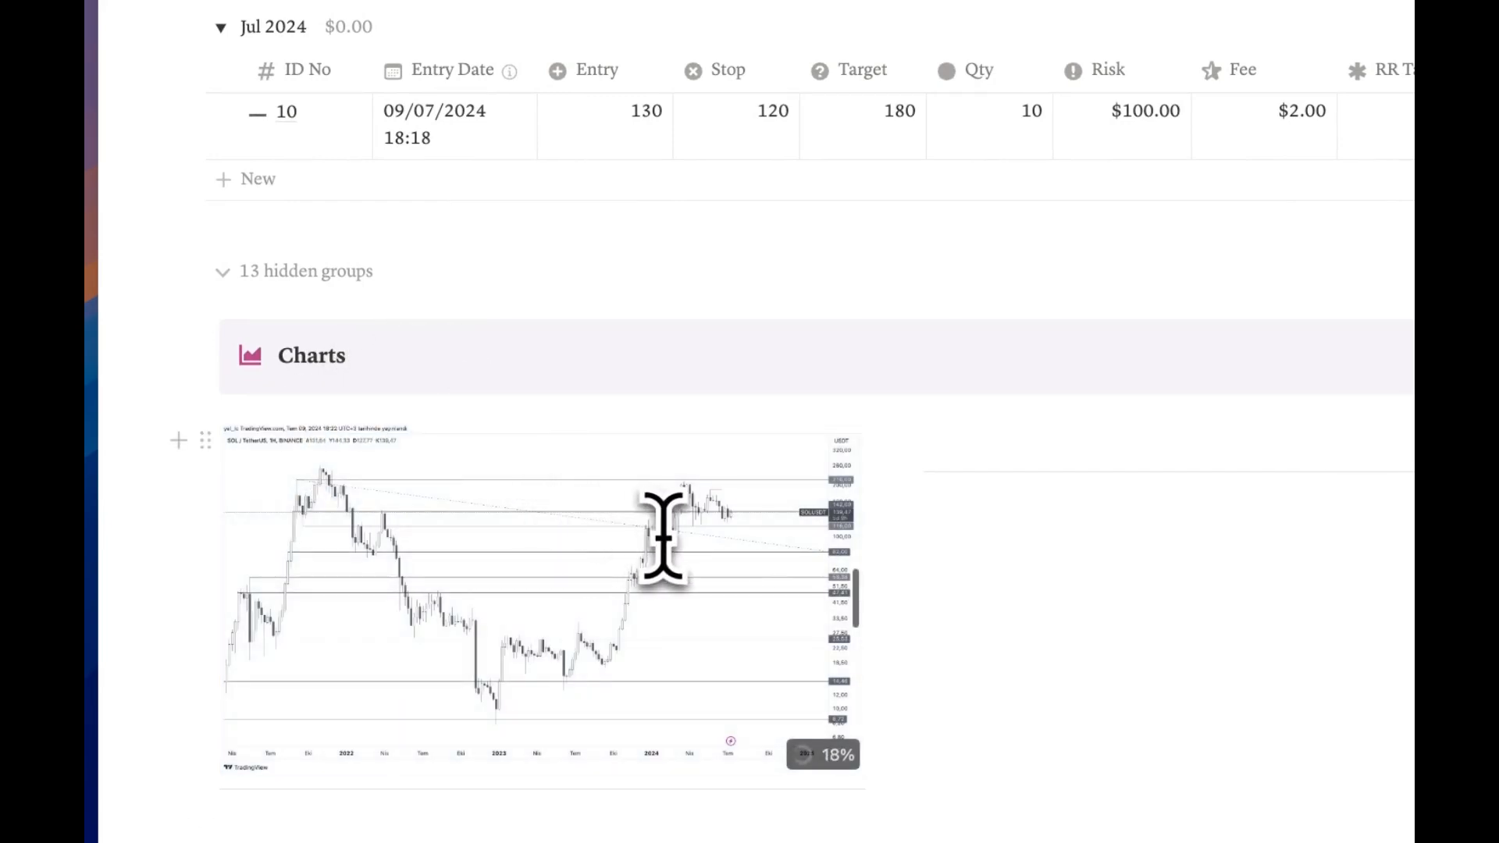
scroll(865, 497, down, 2)
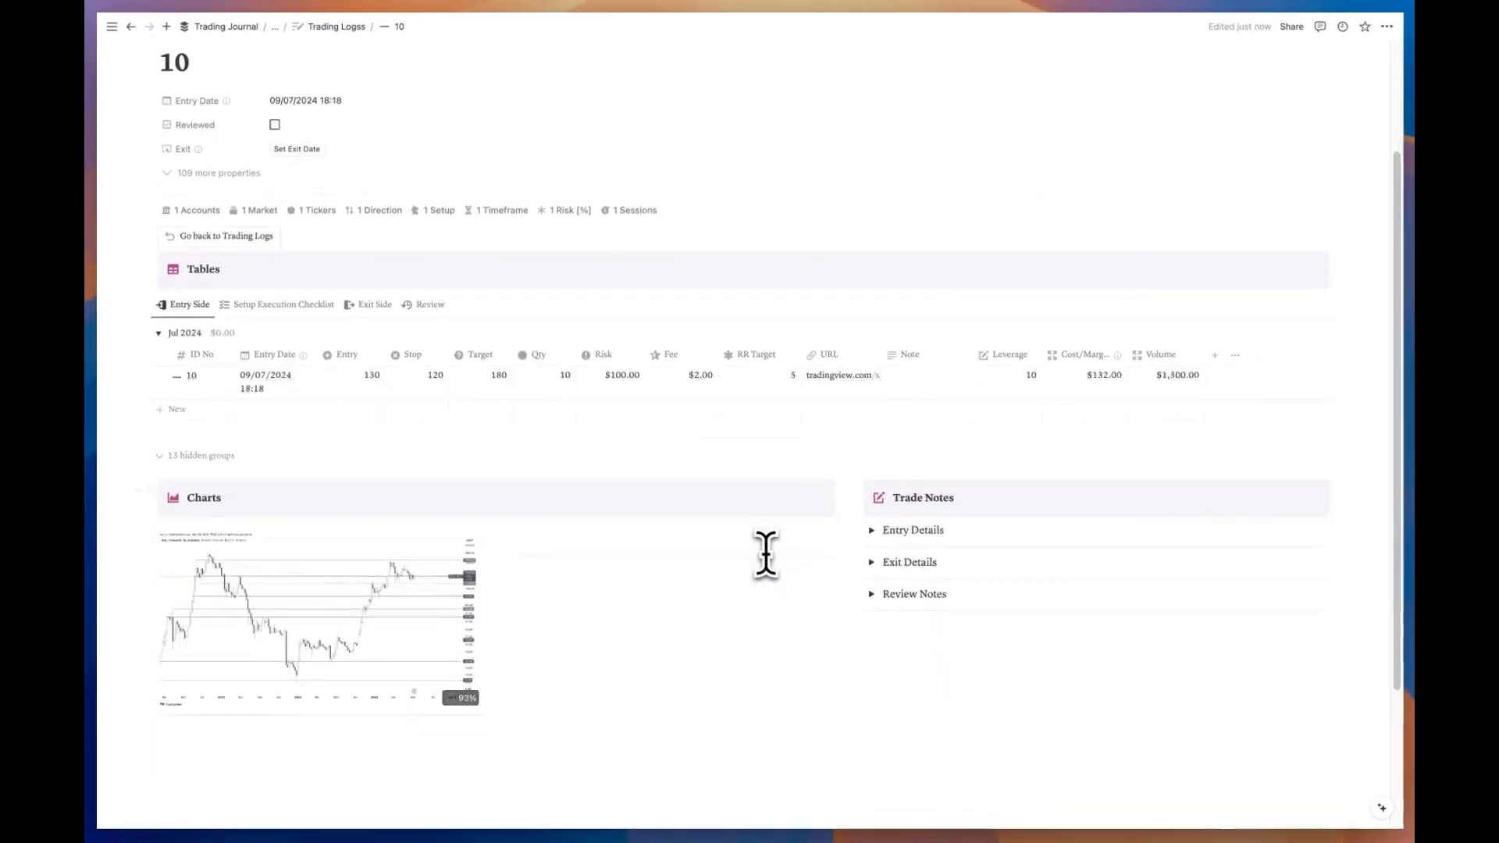
click(870, 468)
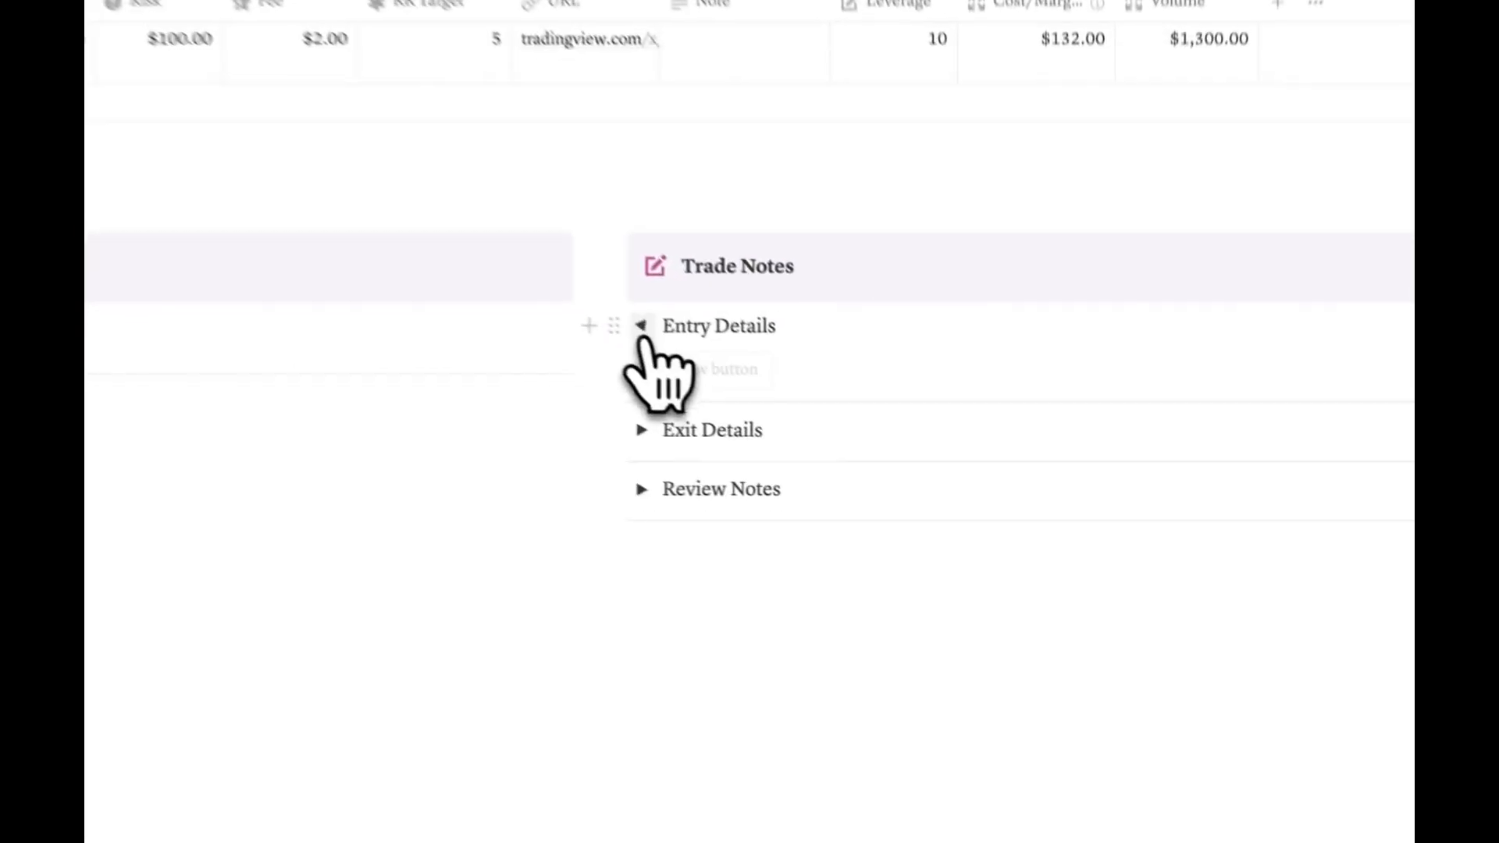
click(870, 524)
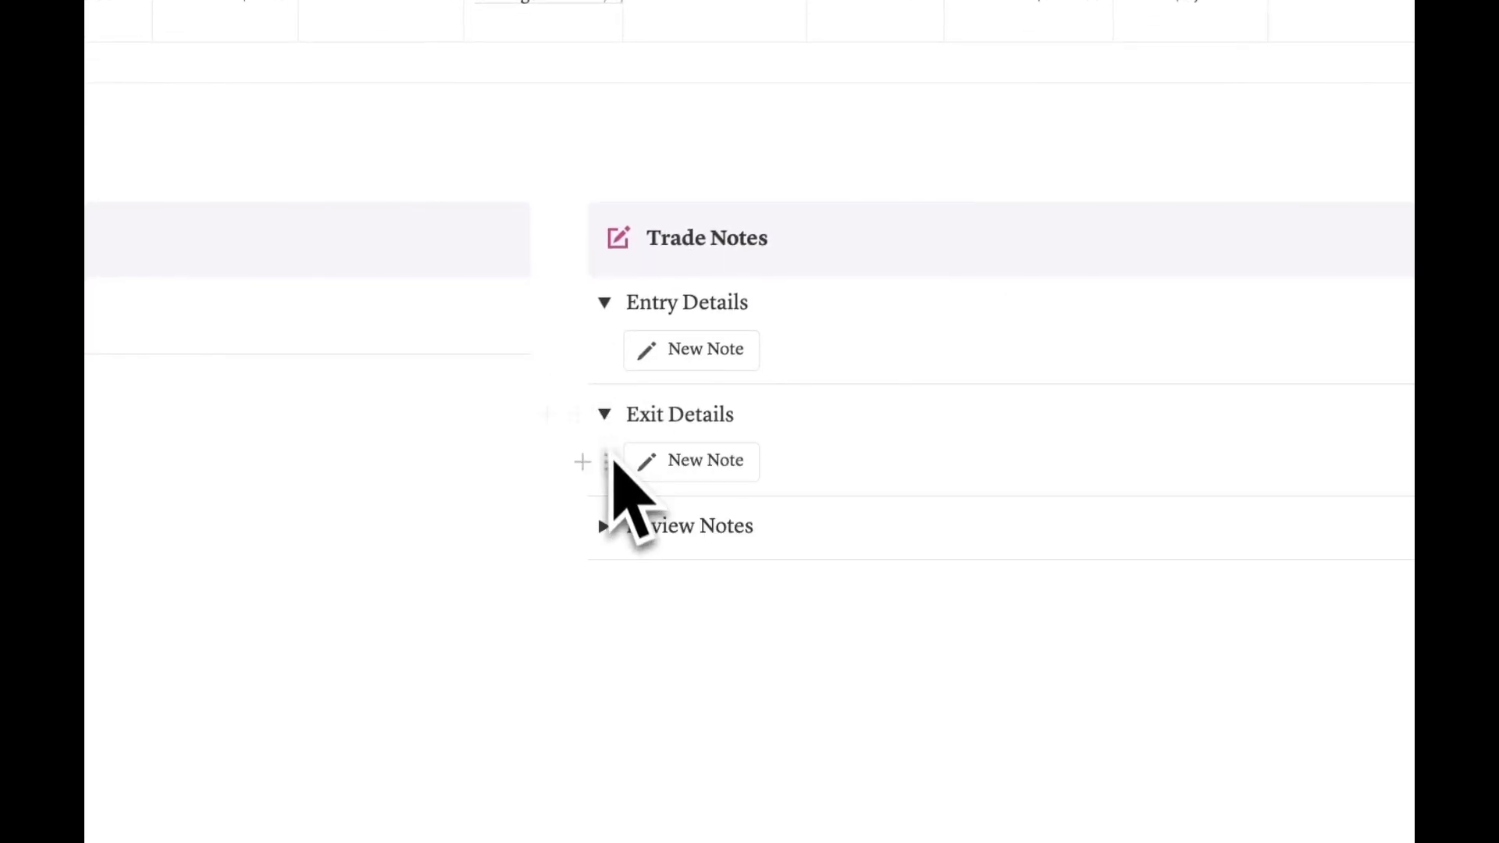
click(605, 527)
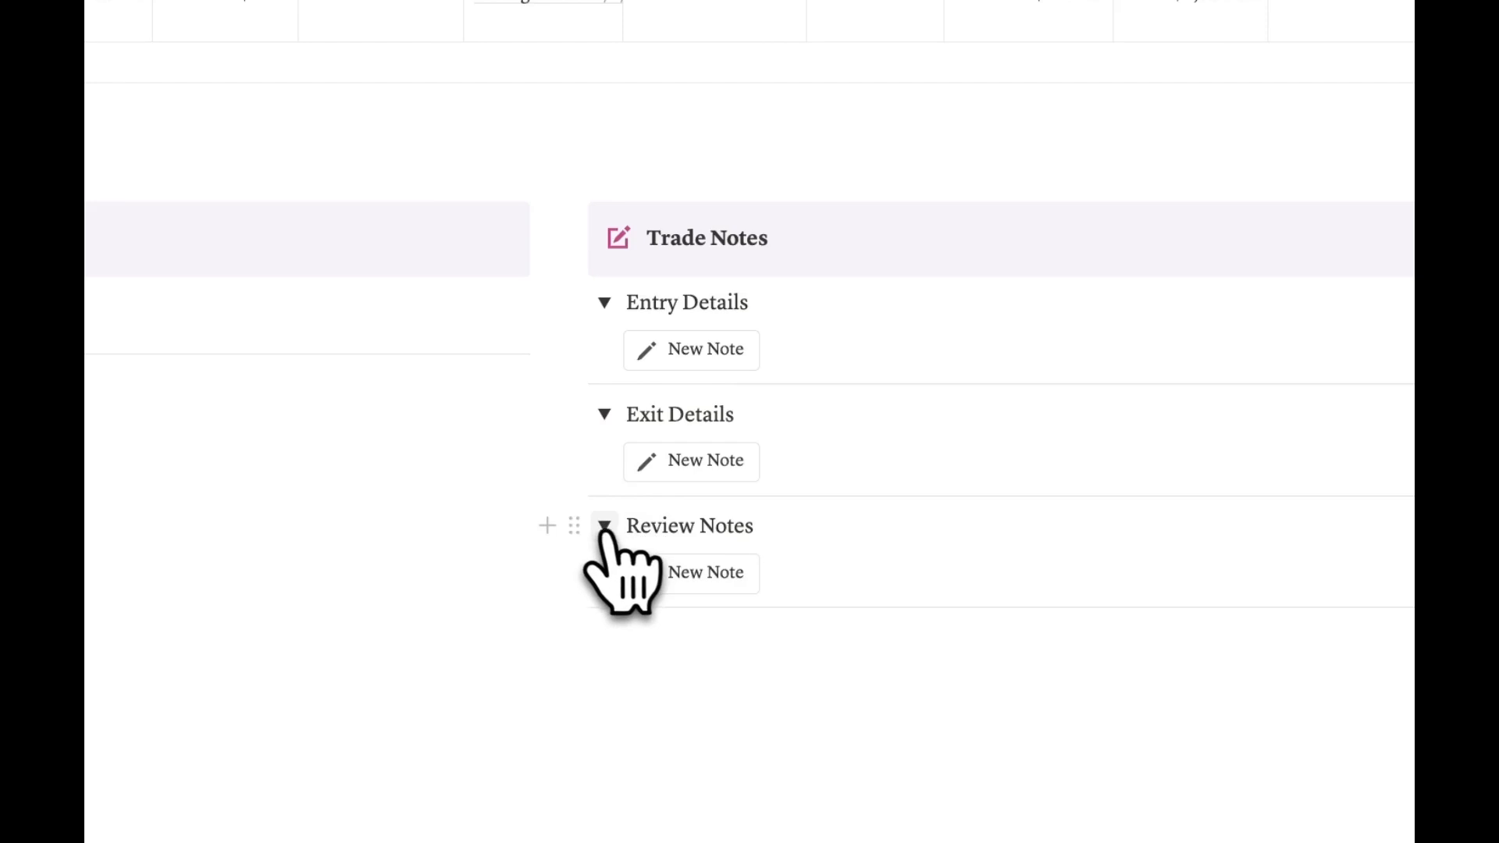
click(697, 359)
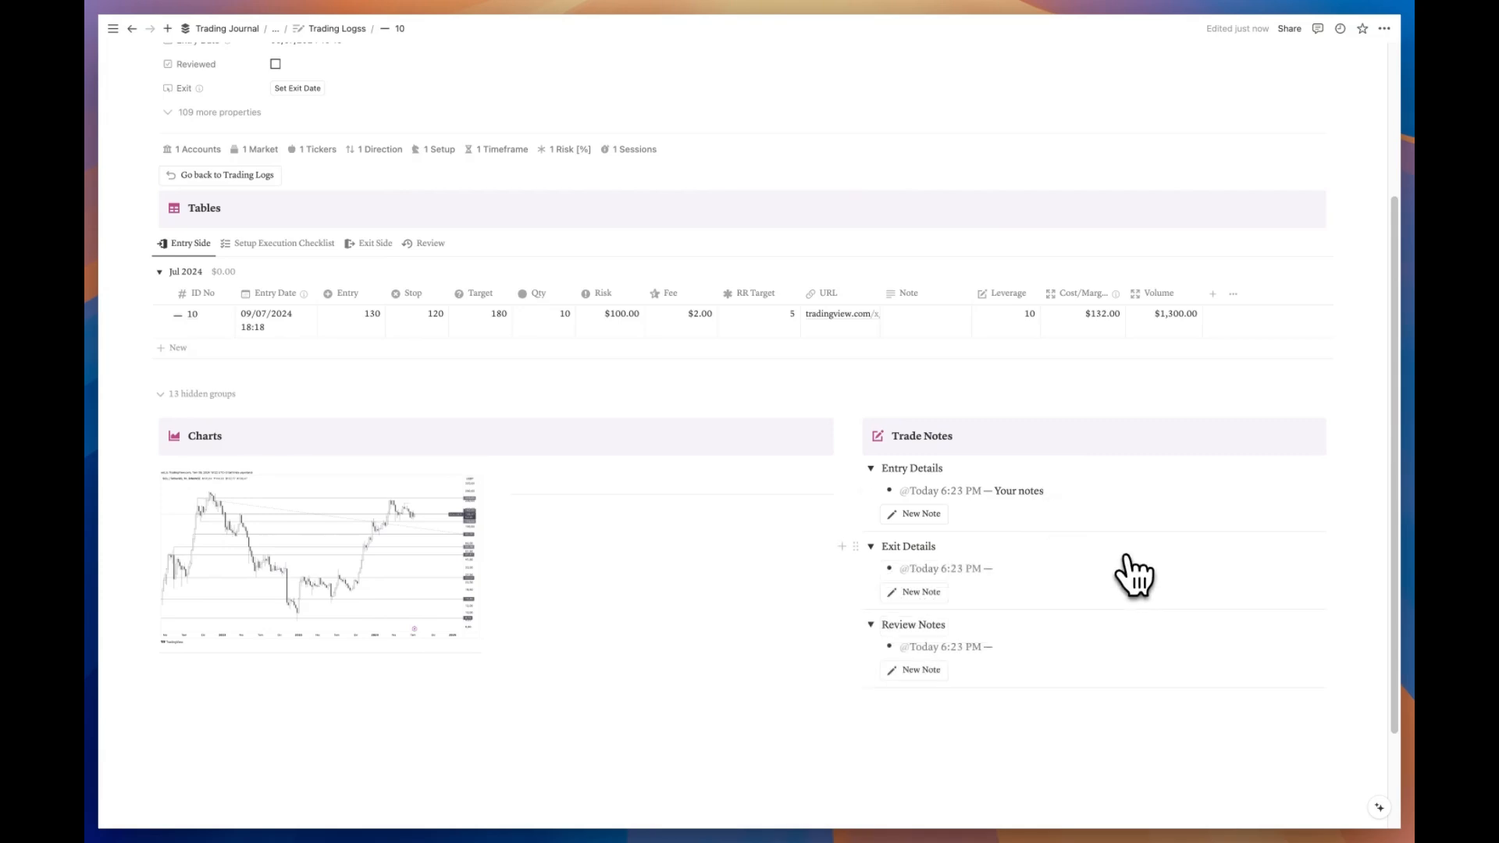
scroll(1134, 576, up, 3)
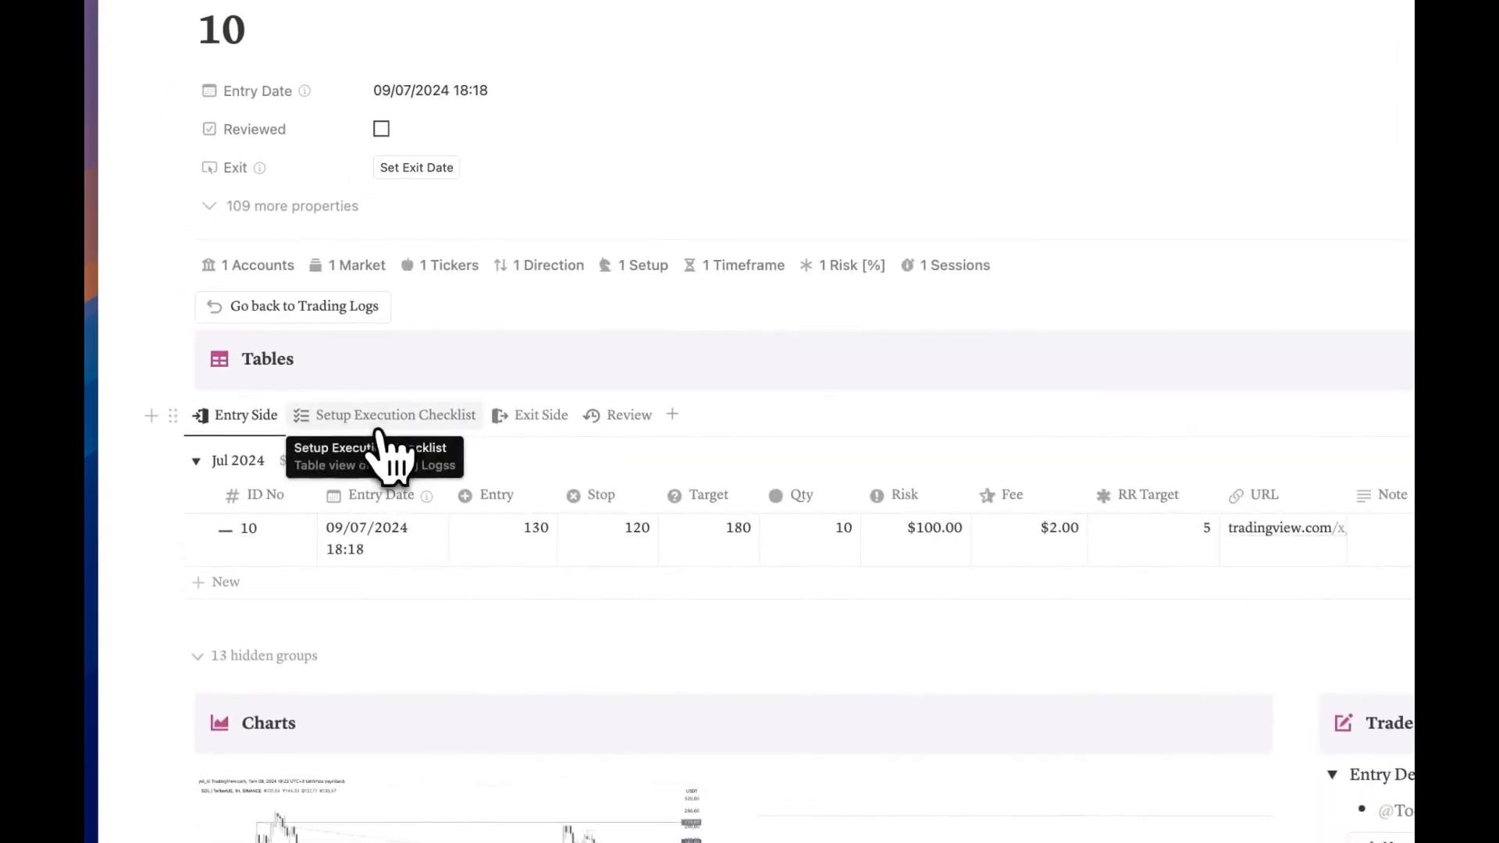
Step: In the Setup Execution Checklist, replace trade 10's Siver Bullet setup with BB
click(382, 455)
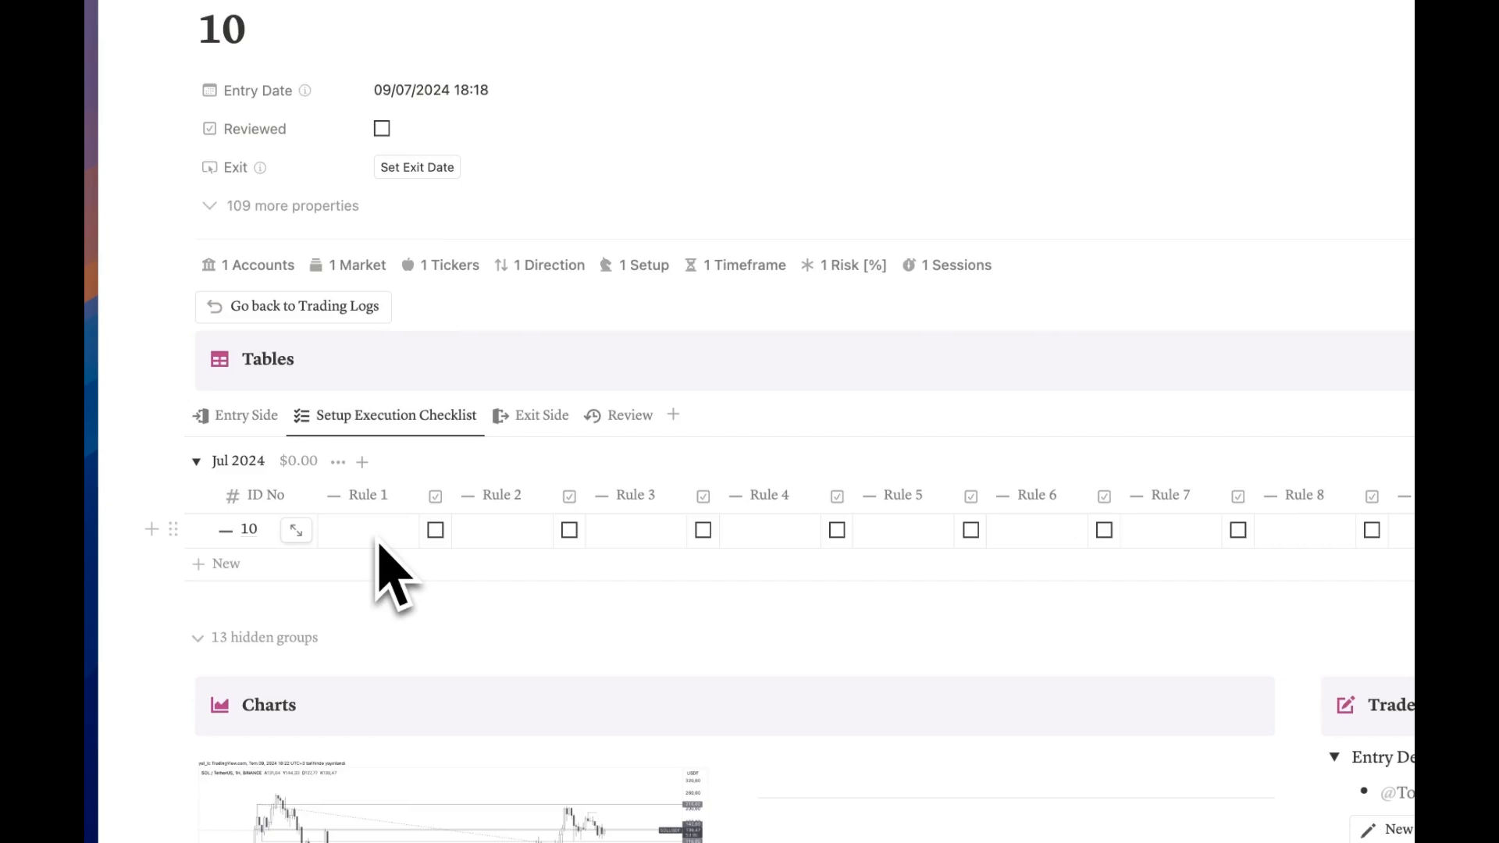
click(640, 267)
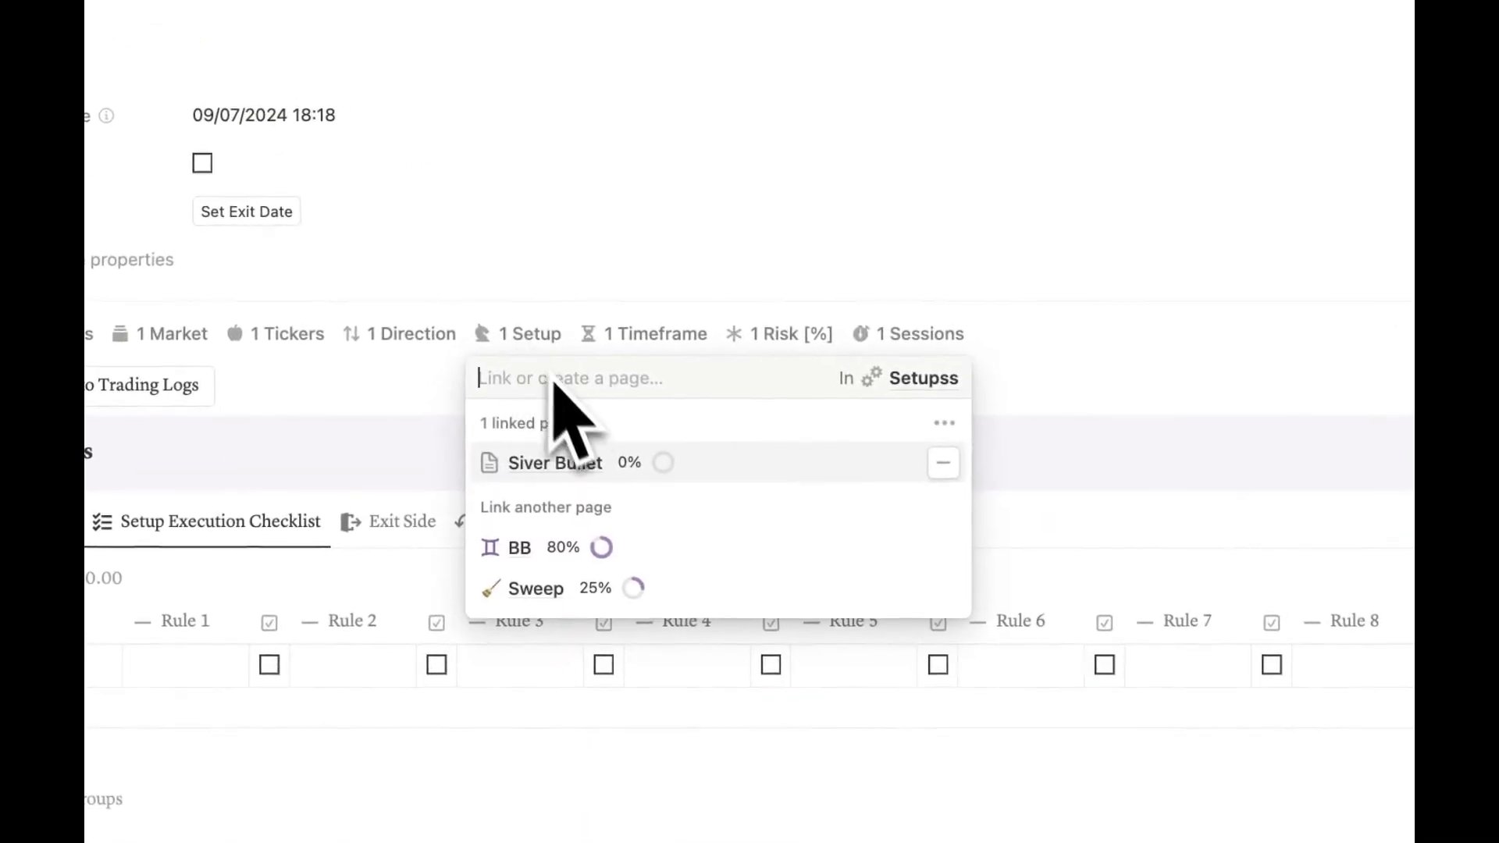
click(943, 464)
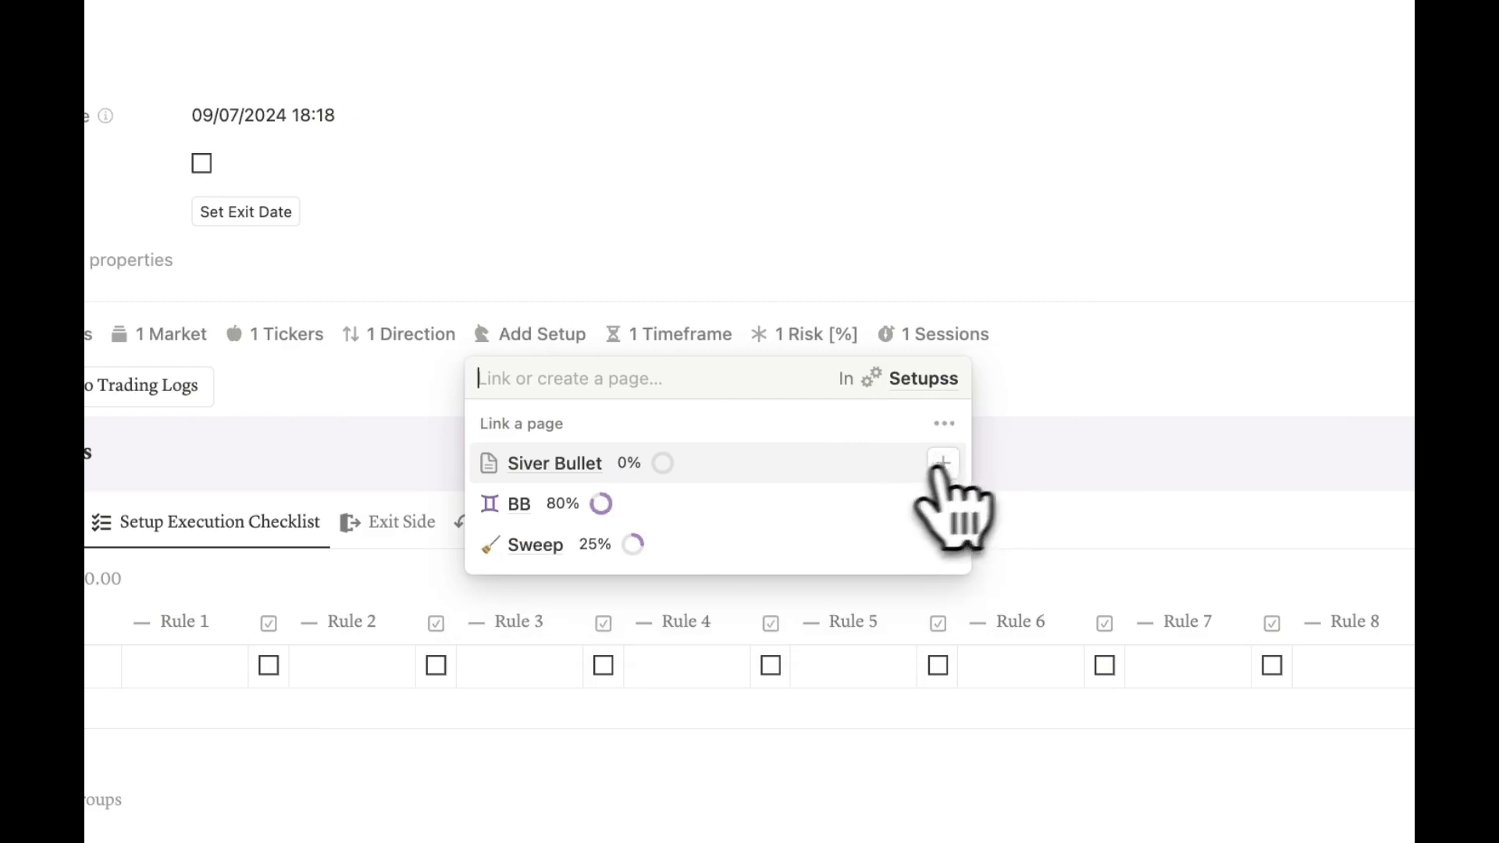
click(734, 508)
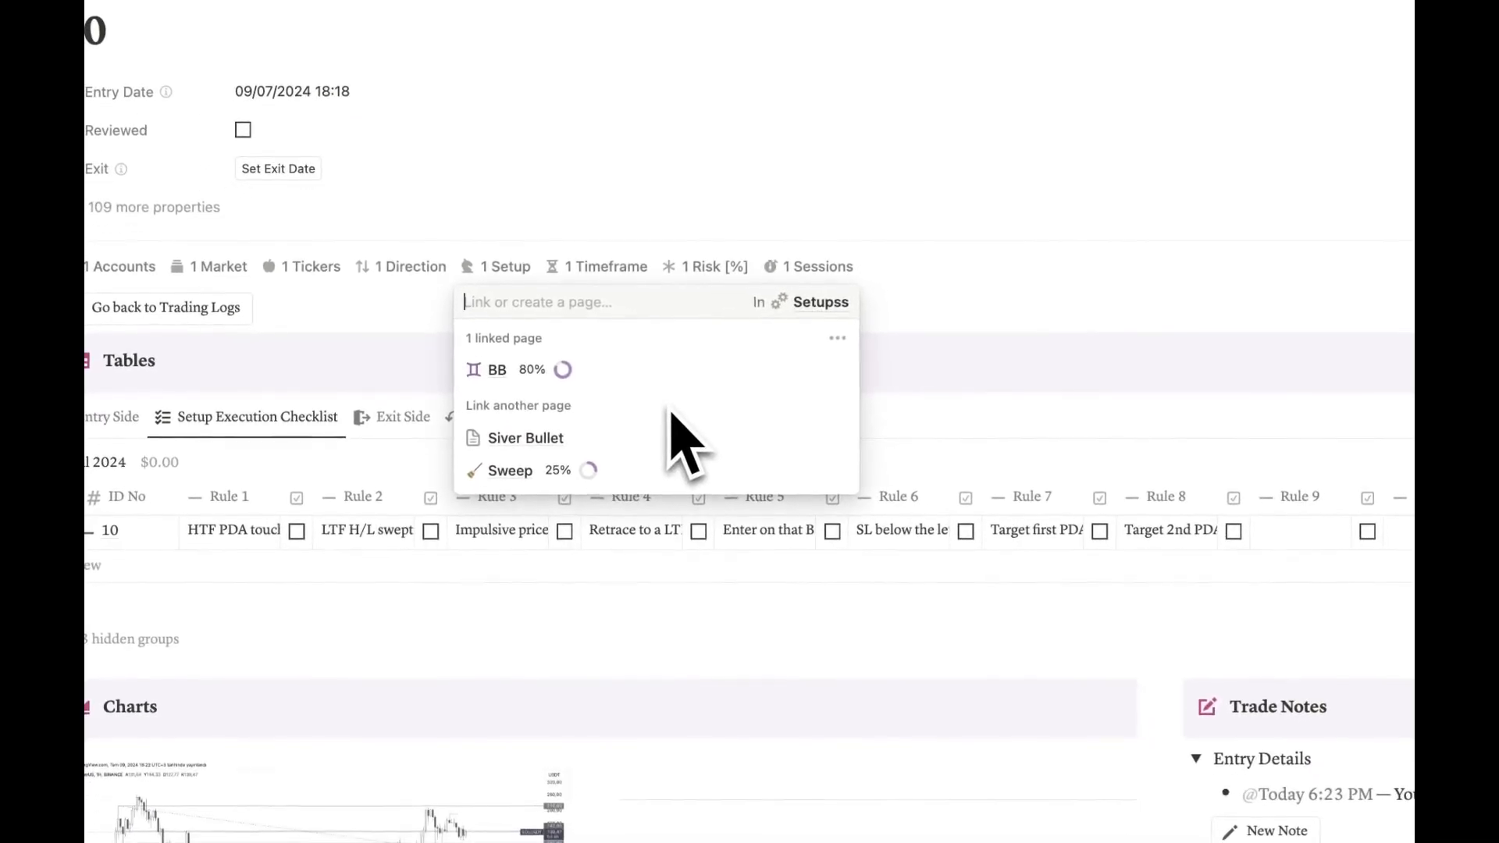
key(Escape)
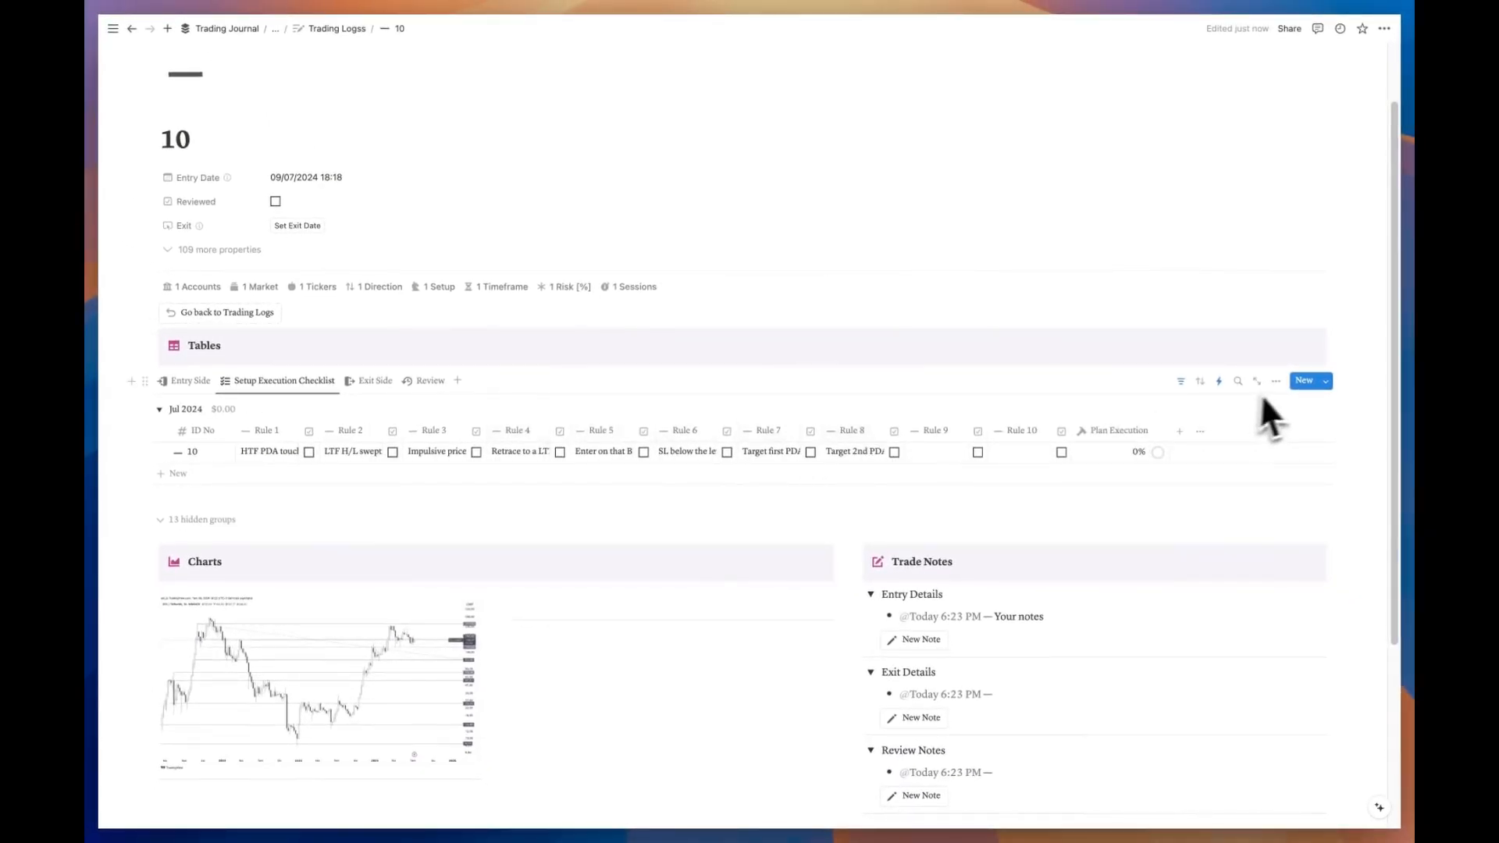
Step: Turn on Wrap all columns in the checklist table's layout settings
click(1276, 381)
click(1308, 466)
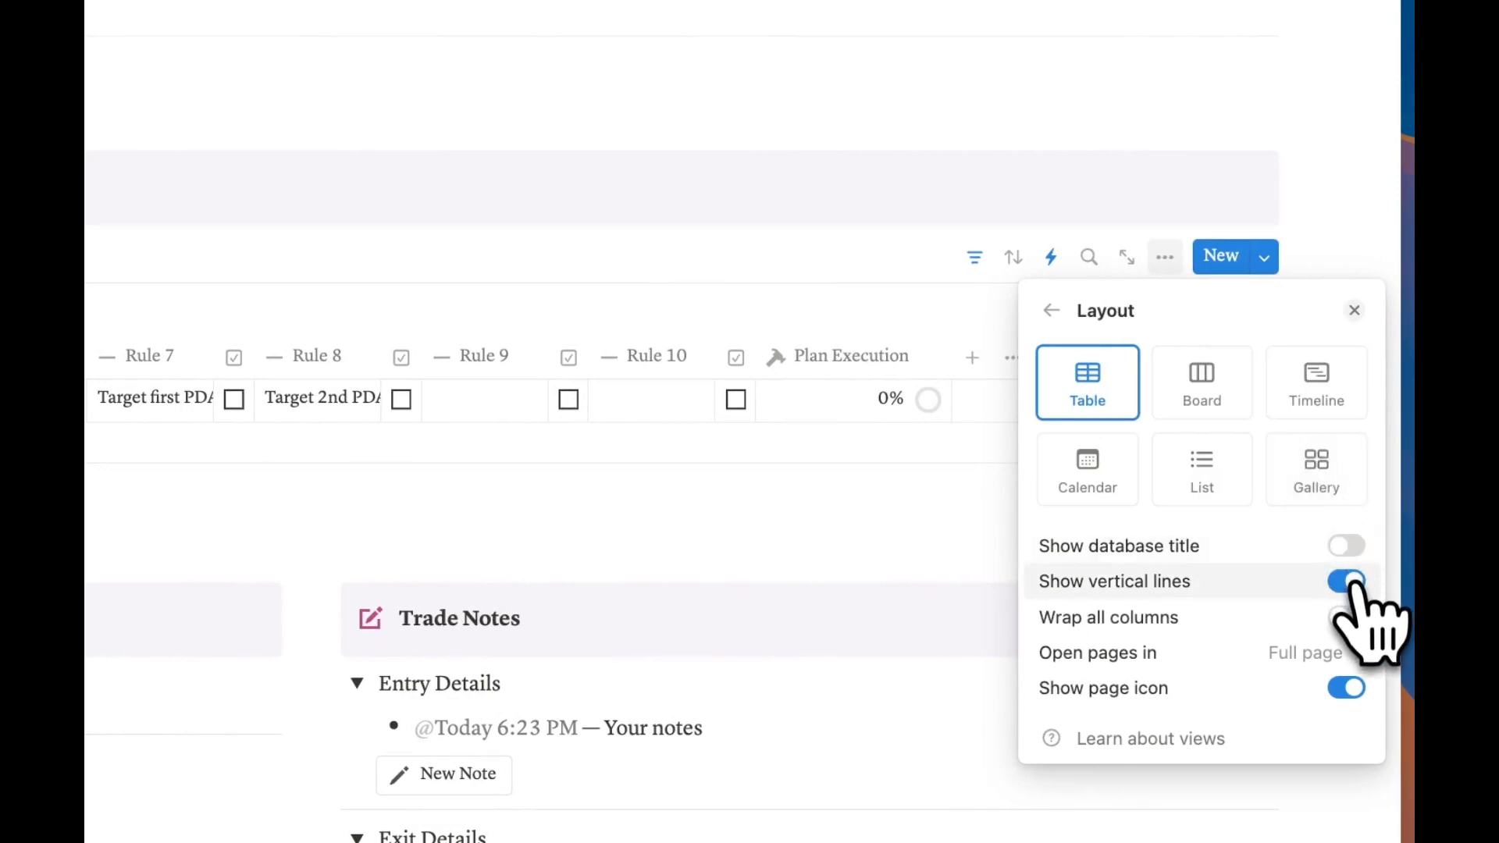
click(1350, 618)
key(Escape)
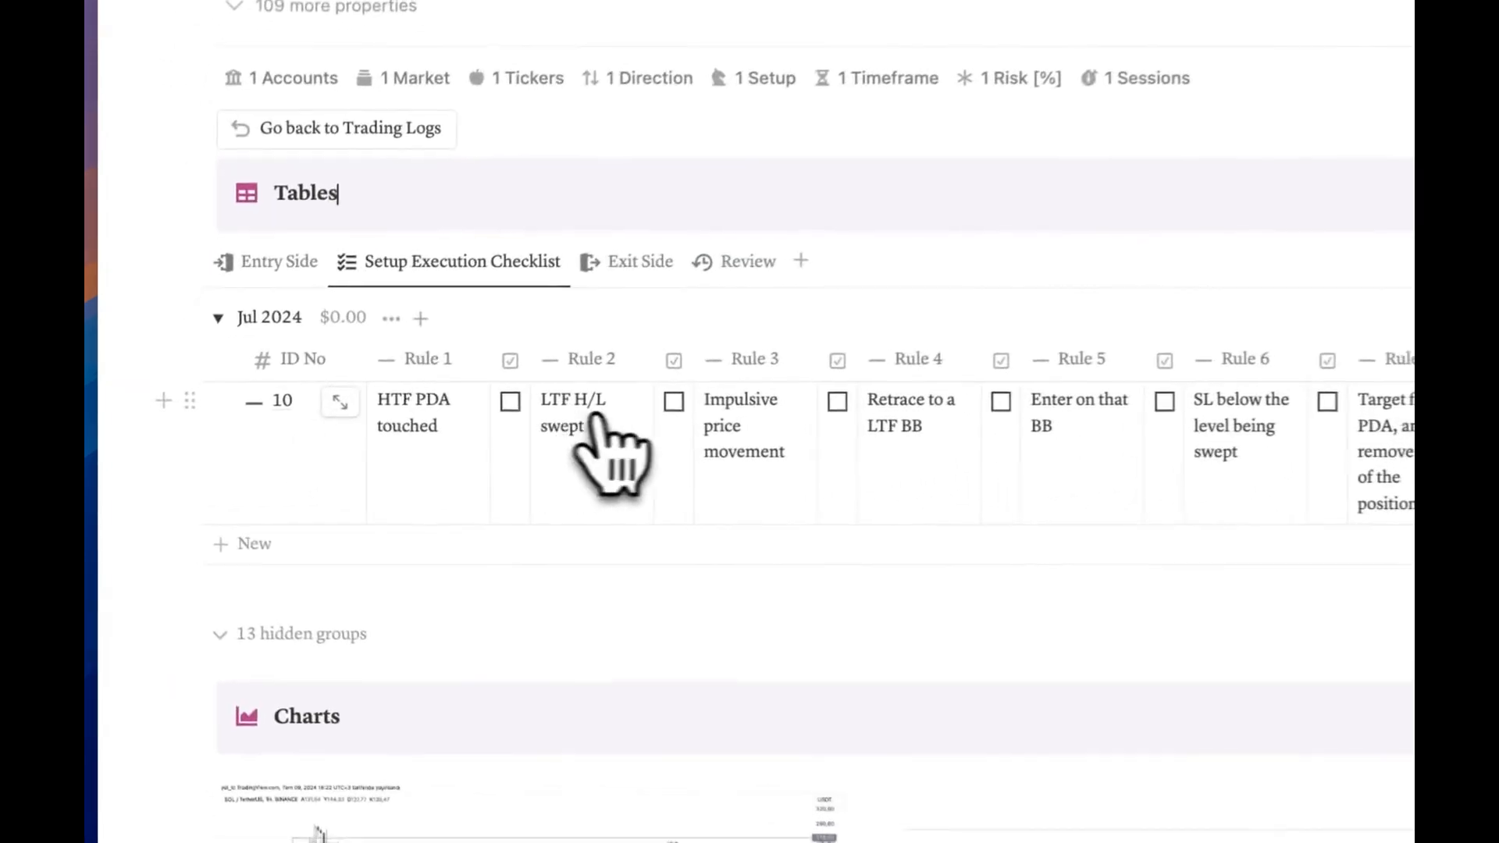
Step: Tick trade 10's BB rule checkboxes so Plan Execution reaches 88%
click(519, 401)
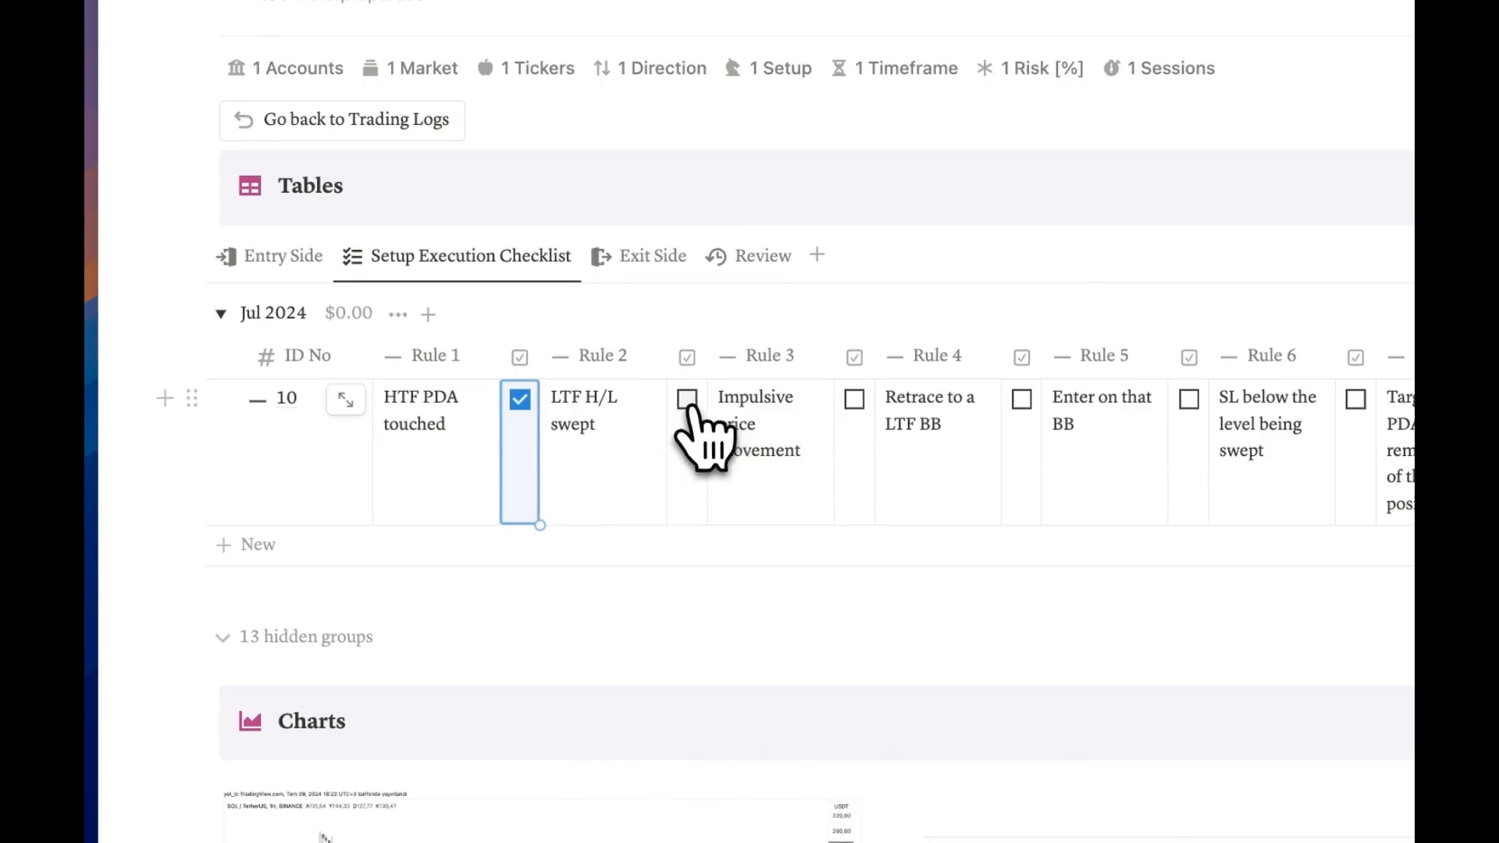
click(689, 402)
click(854, 399)
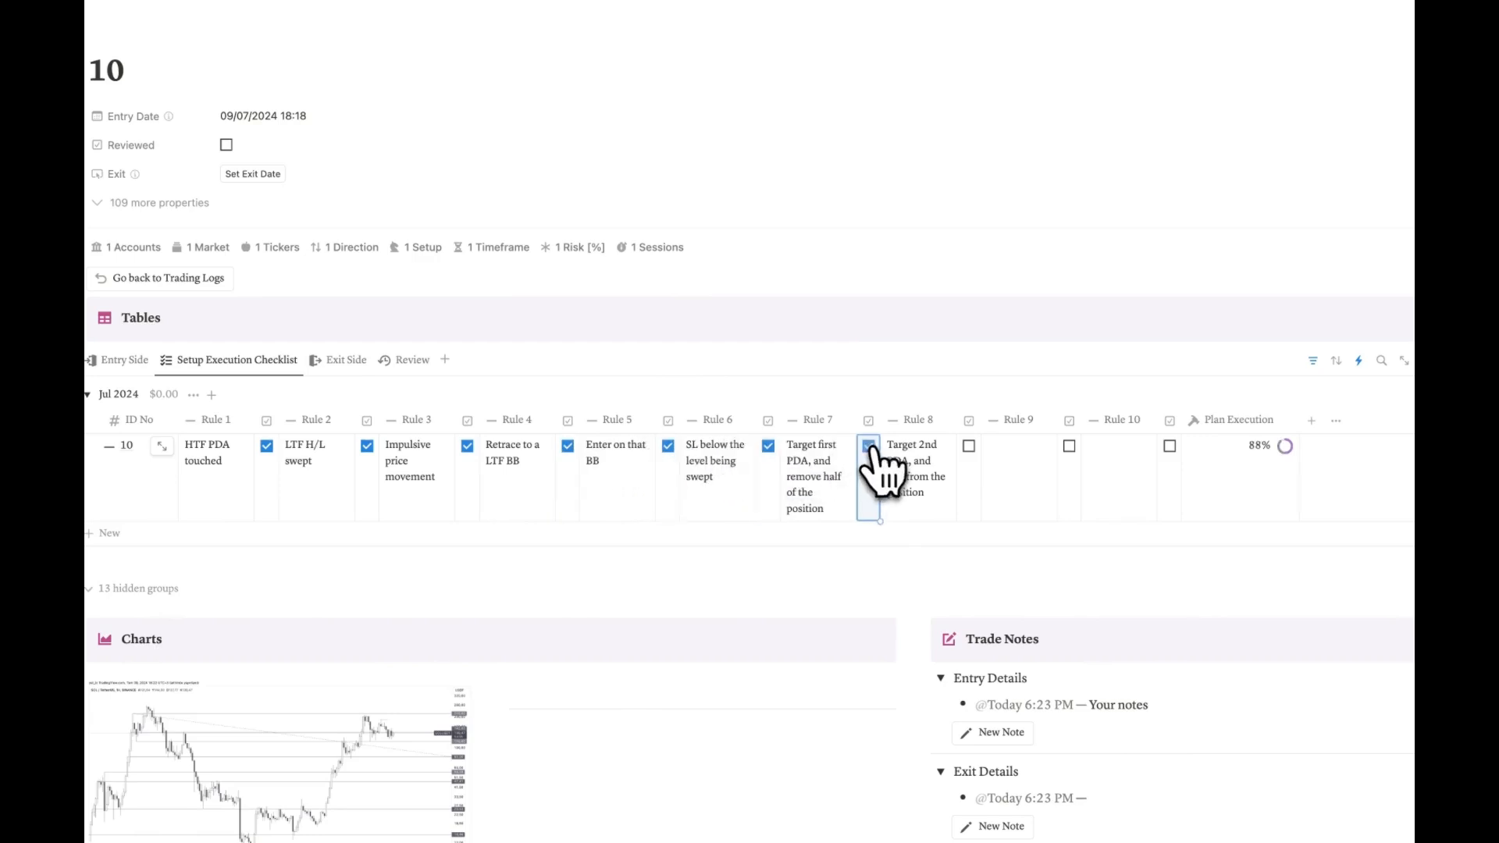
key(Escape)
key(Escape)
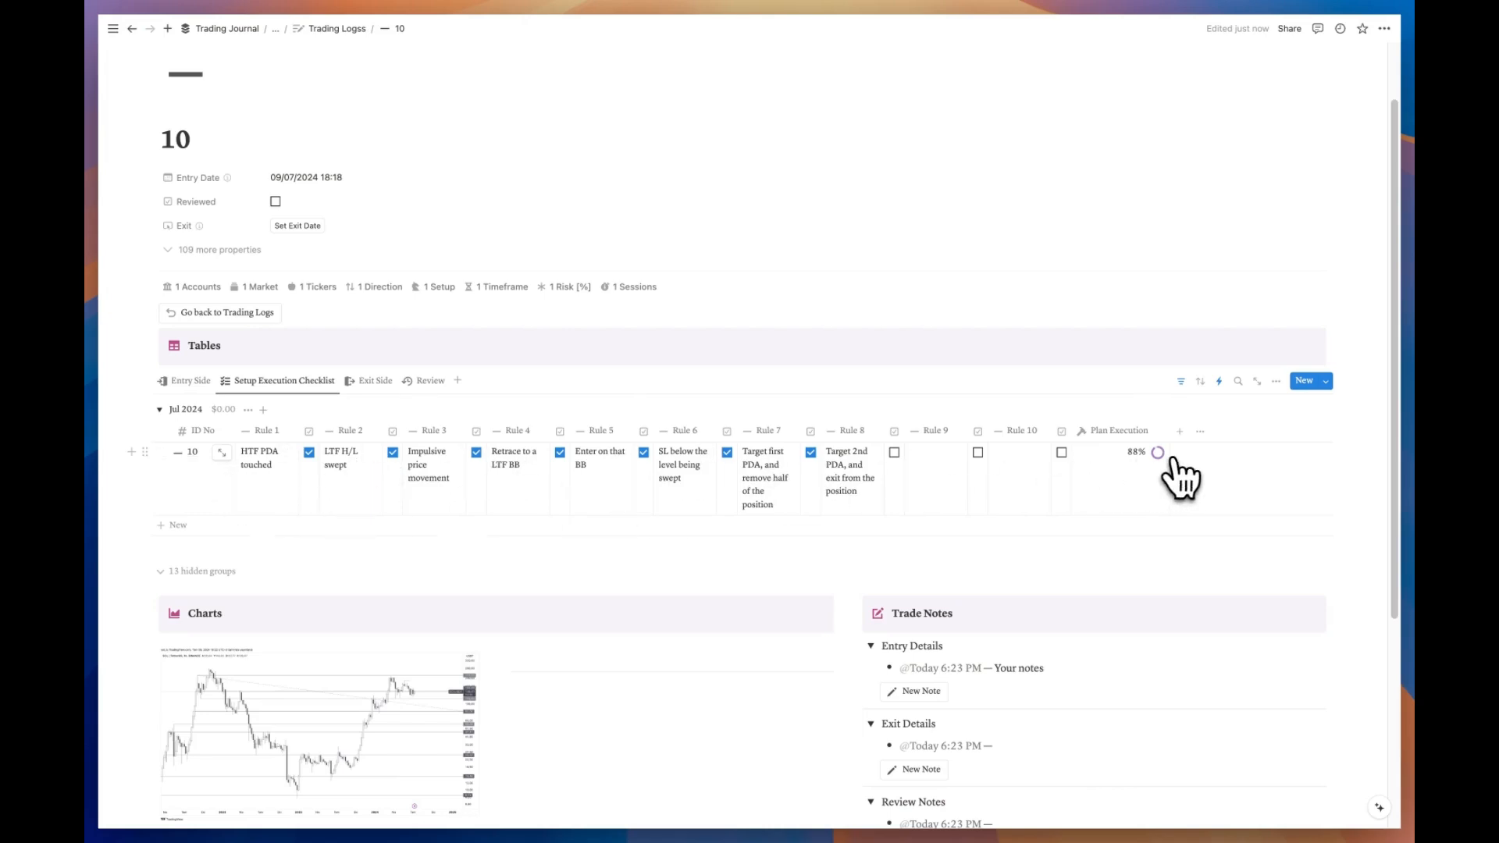
Step: Switch trade 10 back to Entry Side, then review trade 10 in the Trading Logs dashboard
click(191, 381)
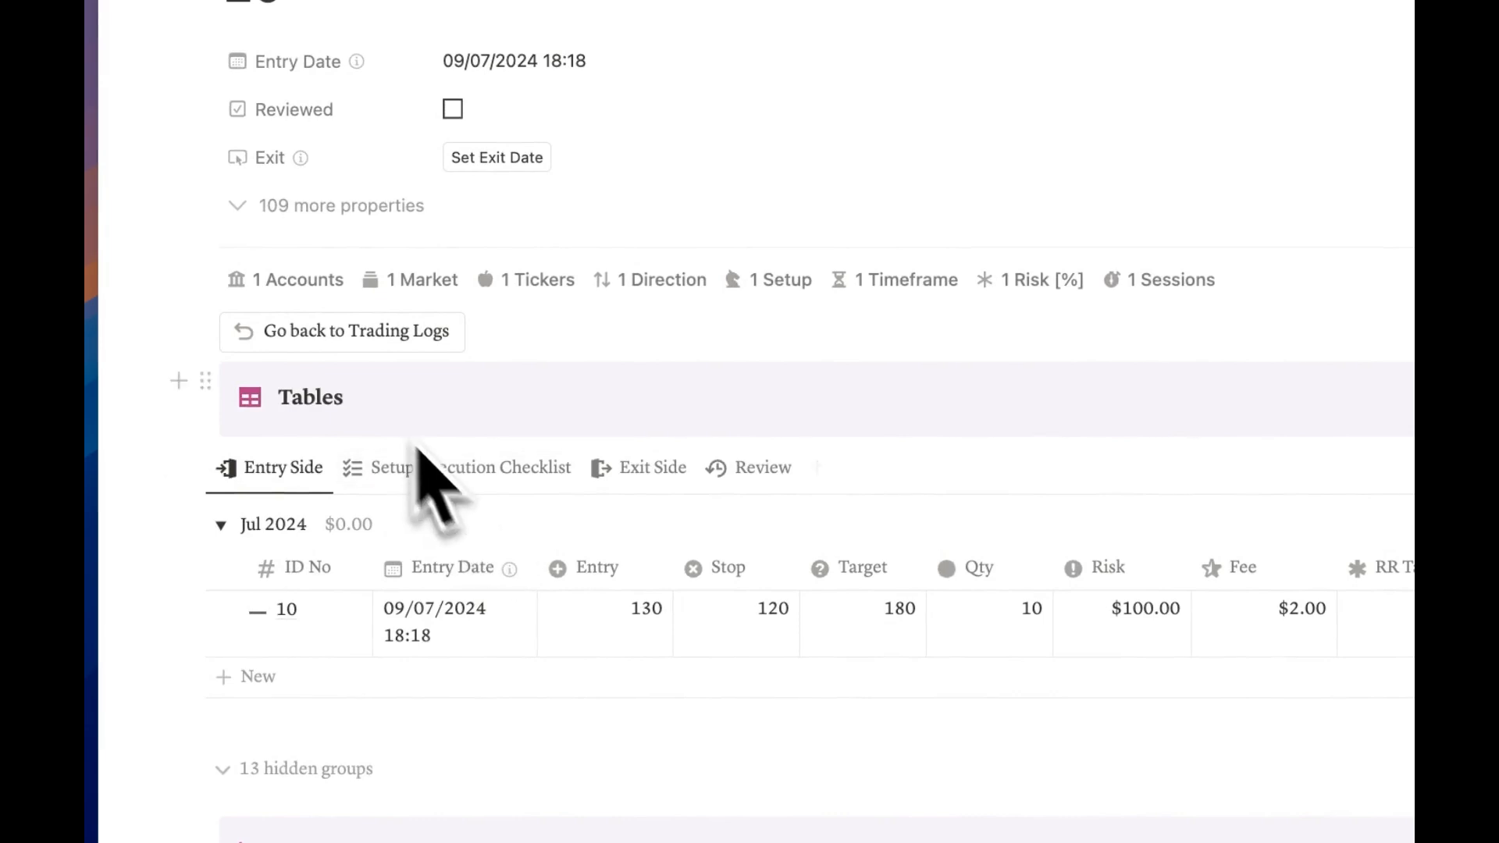
click(341, 331)
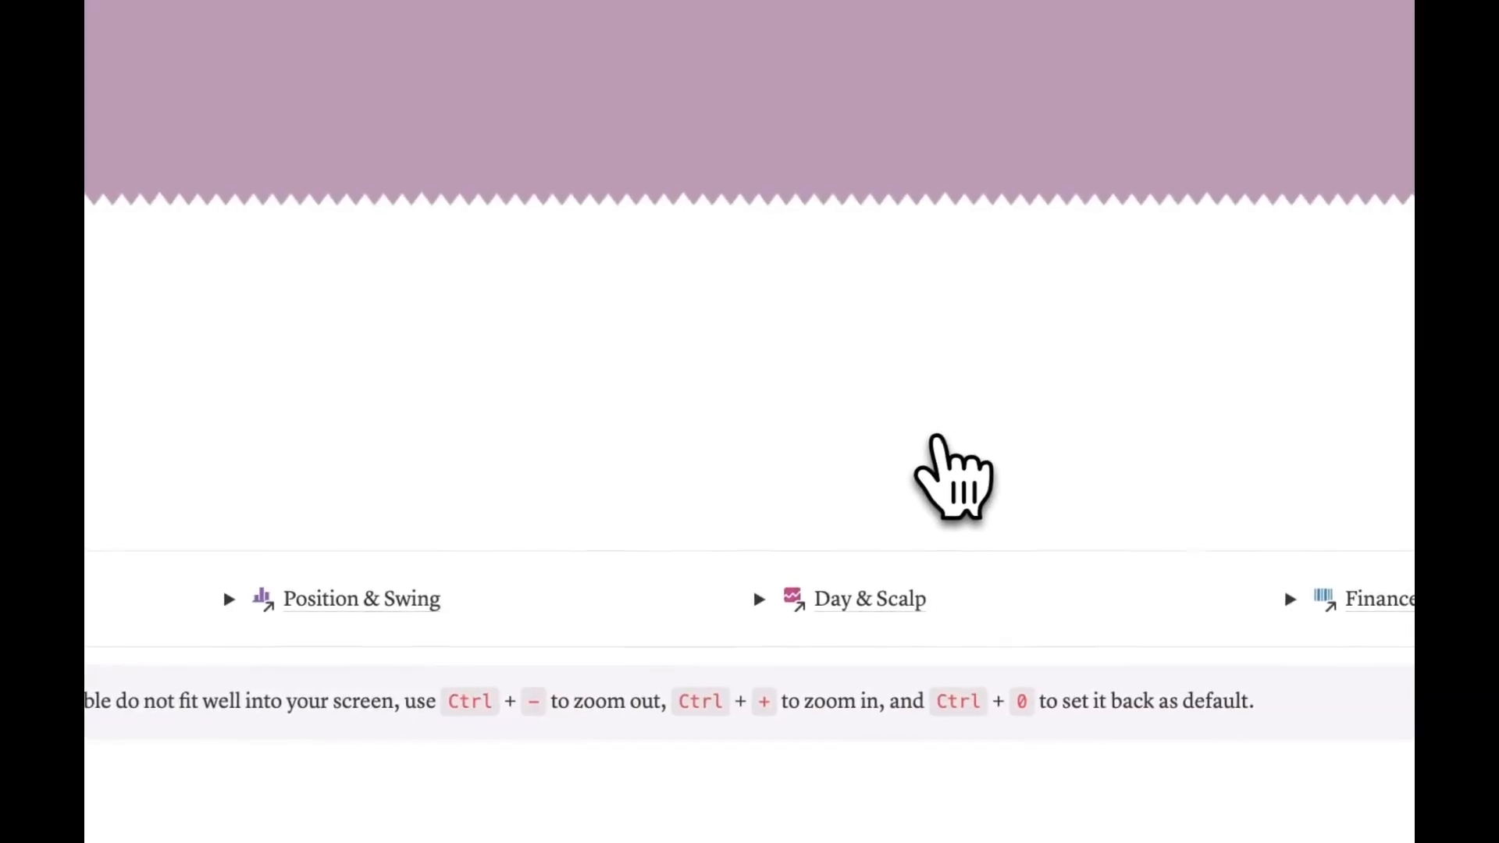
scroll(960, 435, down, 10)
scroll(796, 367, down, 8)
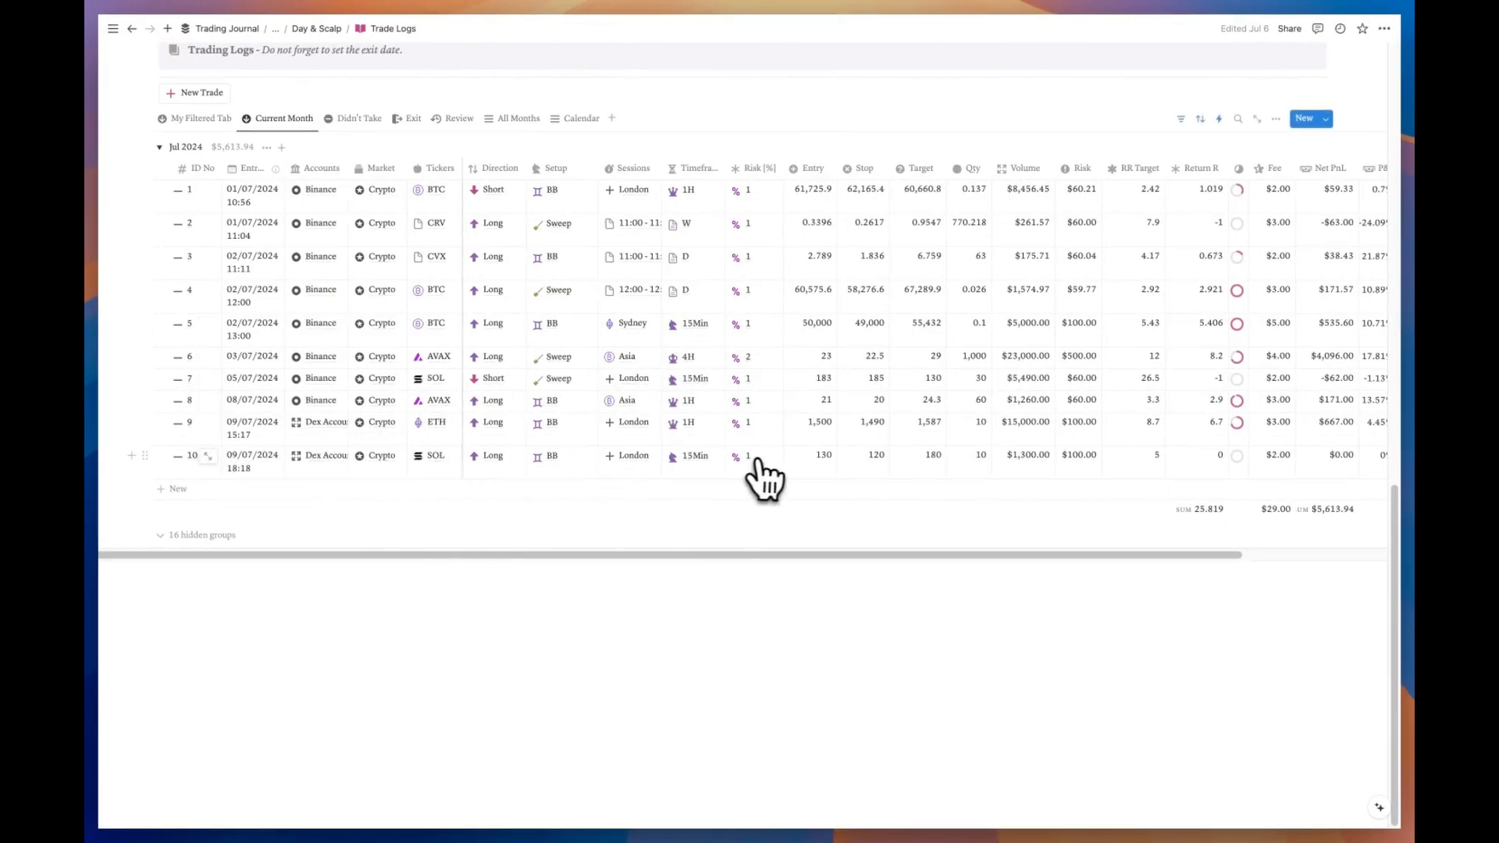
scroll(726, 483, up, 8)
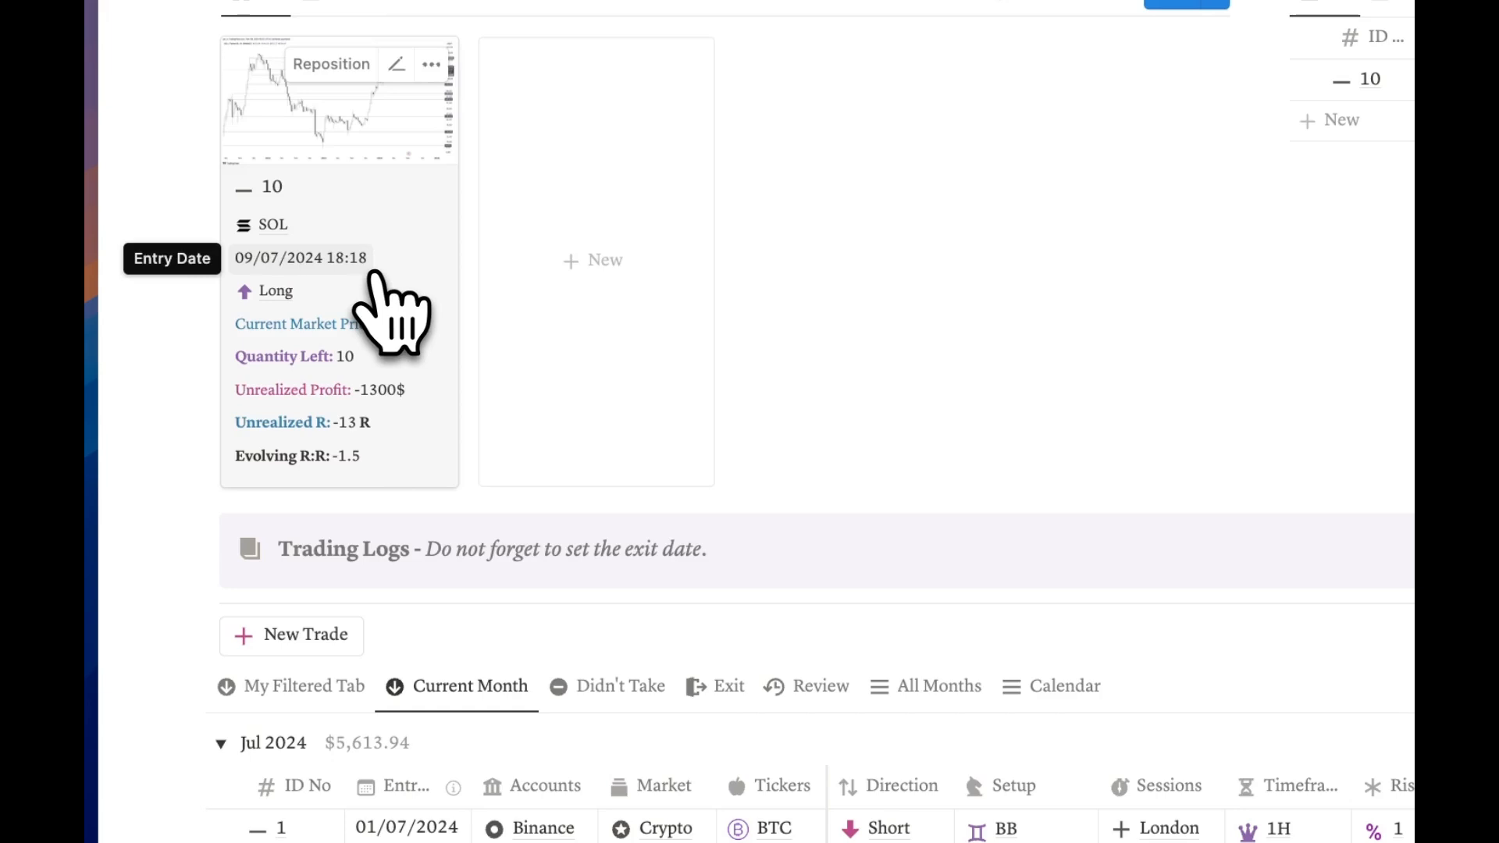
scroll(383, 309, down, 8)
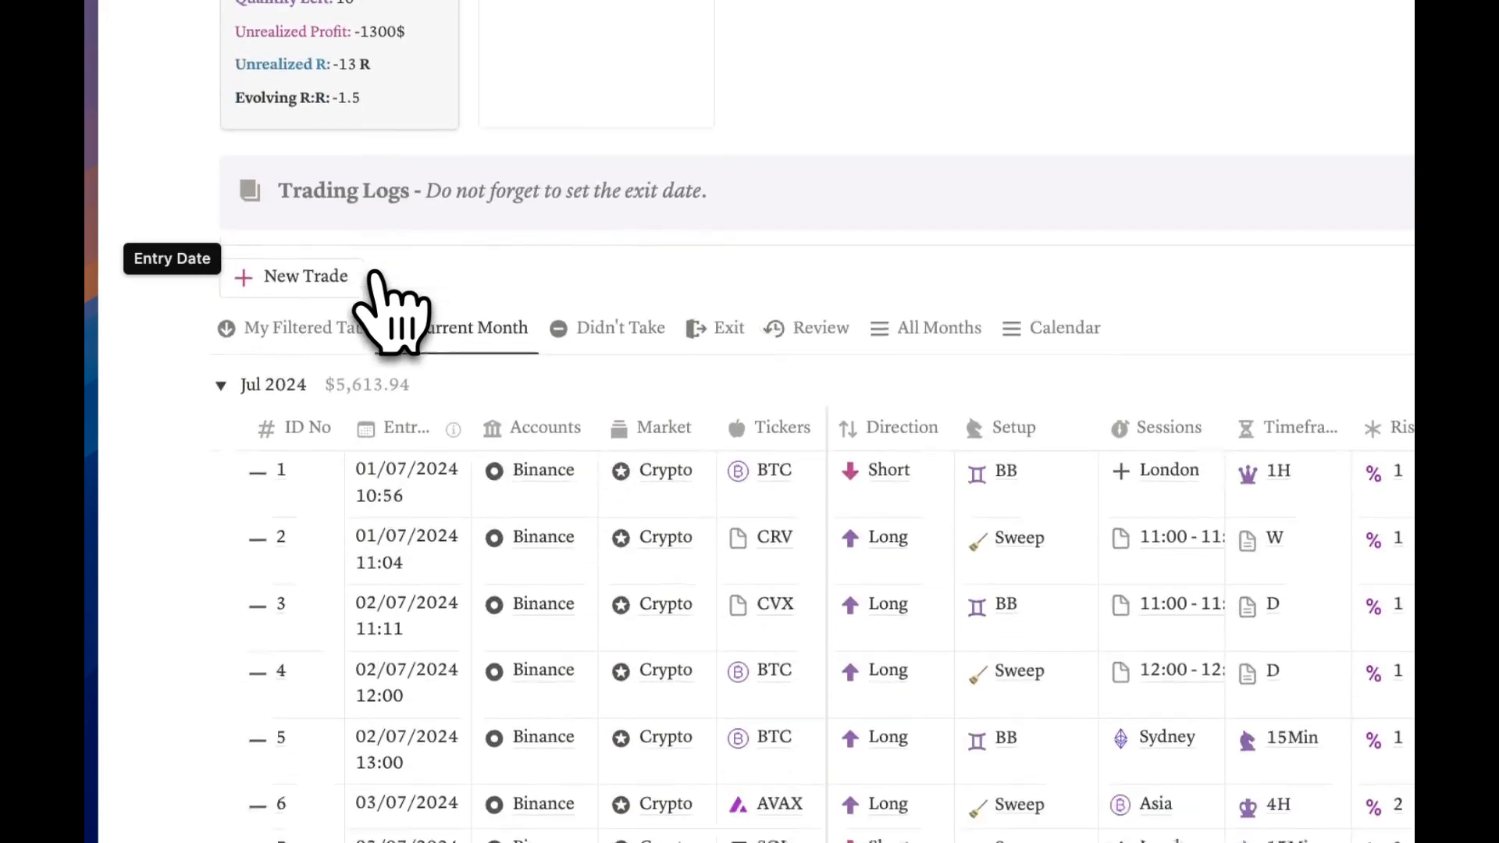
scroll(382, 309, up, 5)
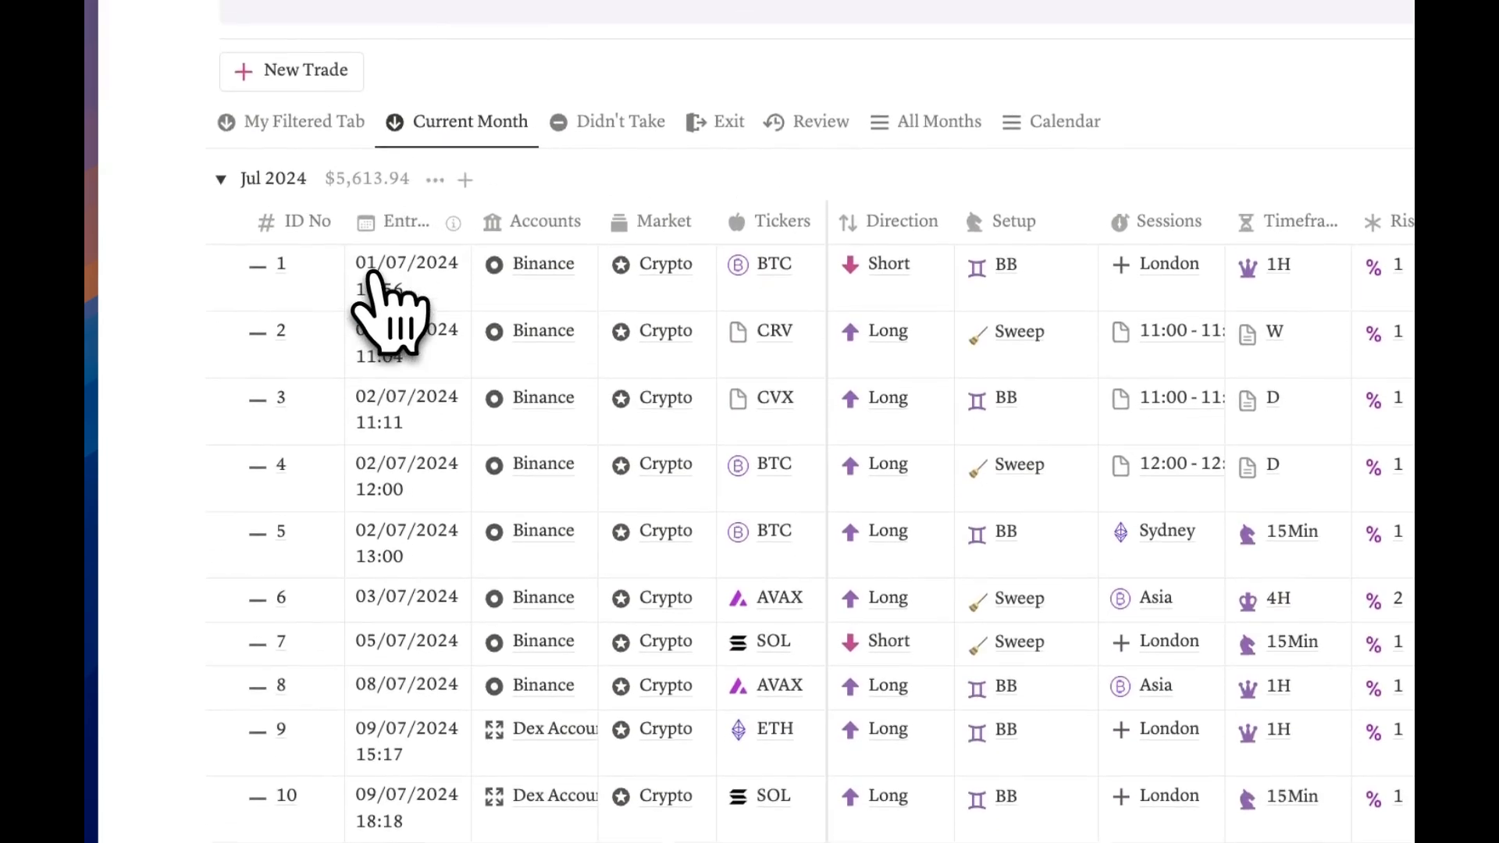
scroll(382, 308, up, 6)
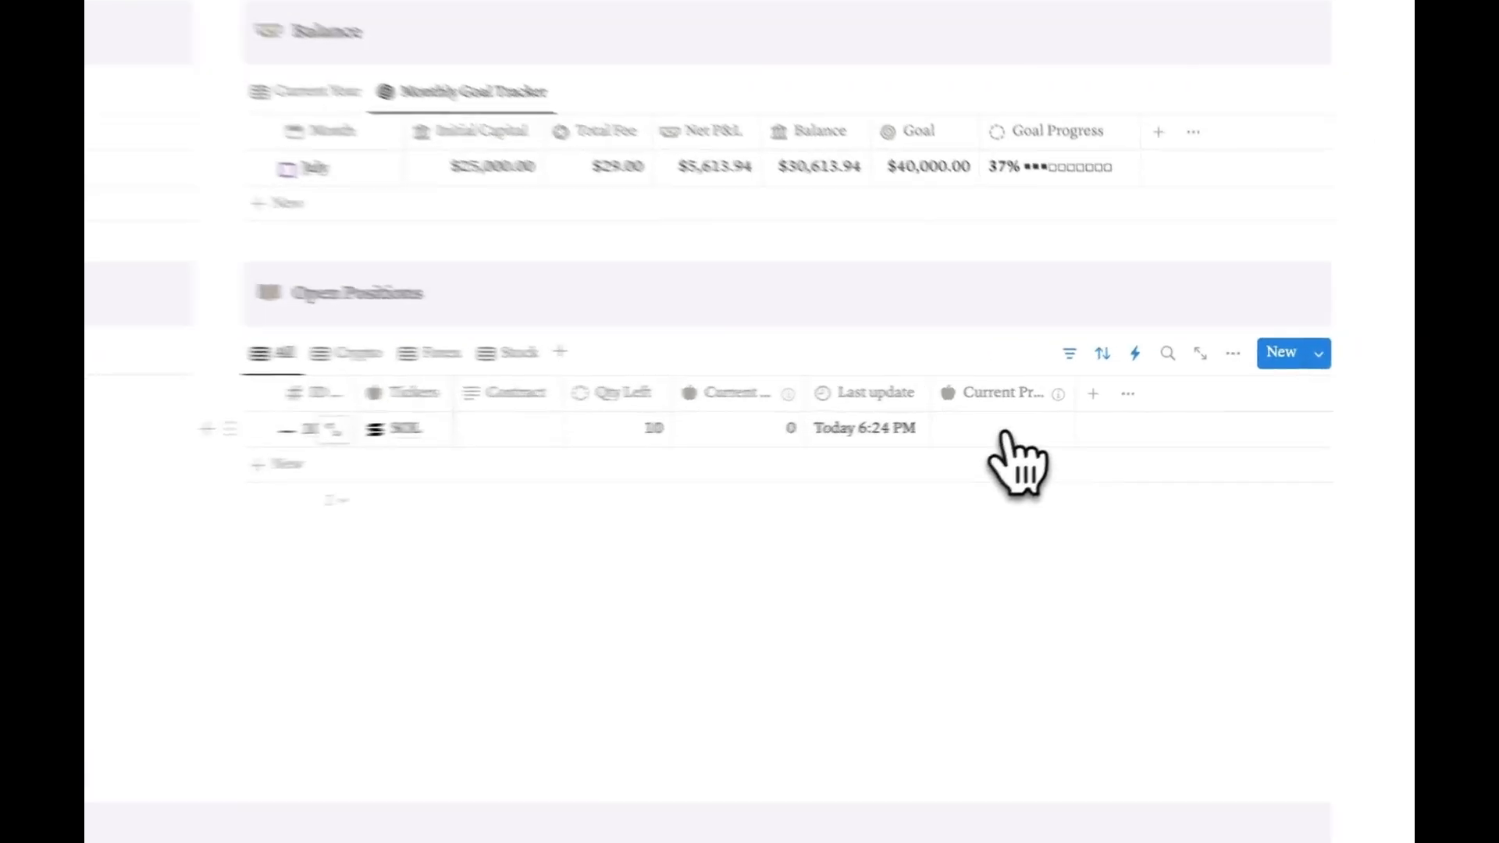
Step: Enter 170 as the SOL position's Current Price, showing 400$ unrealized profit
click(1152, 439)
right_click(1153, 439)
click(895, 449)
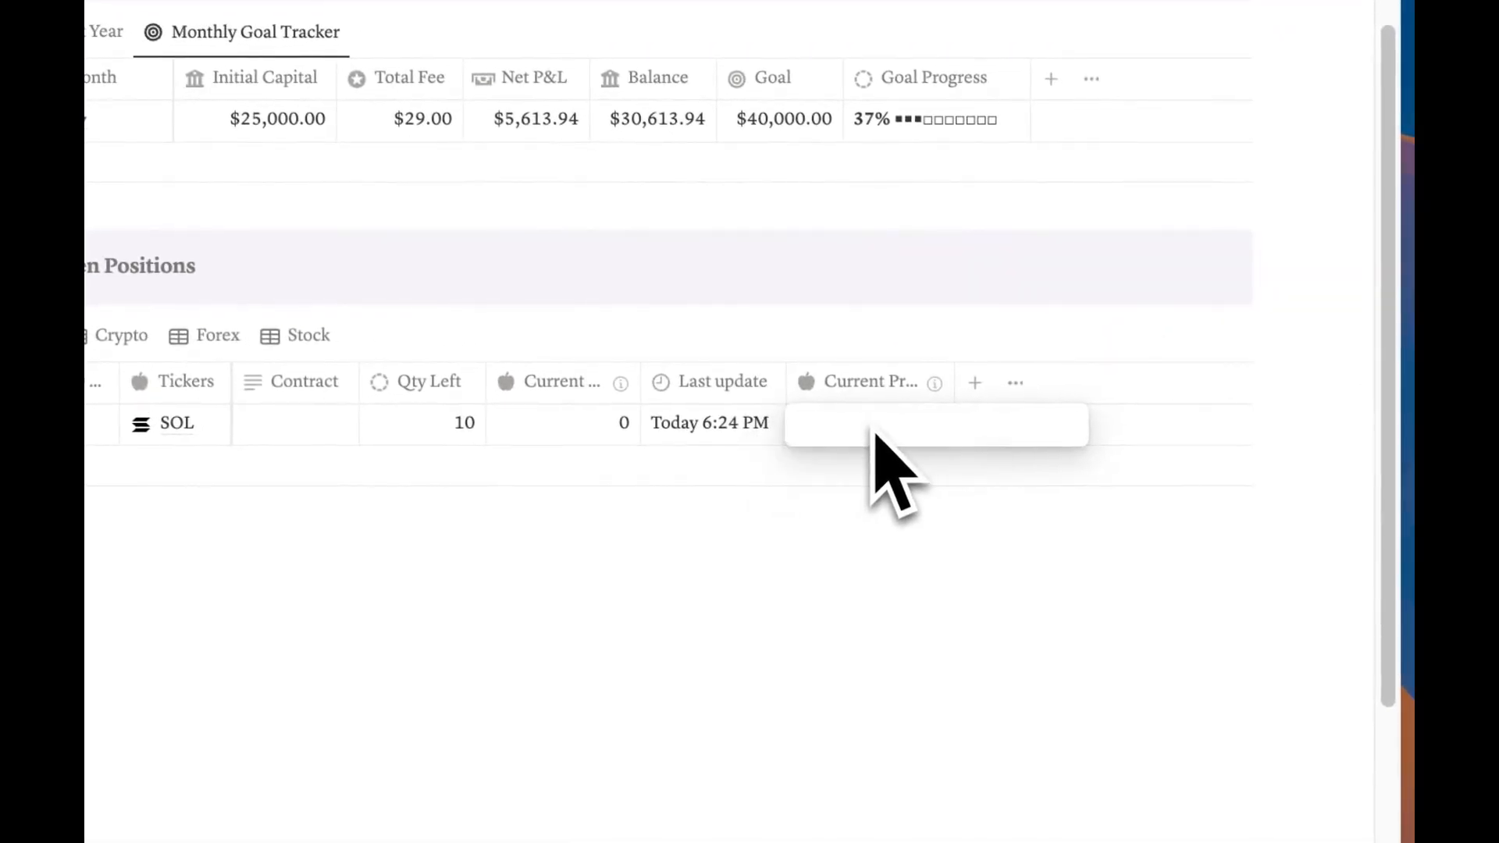
text(170)
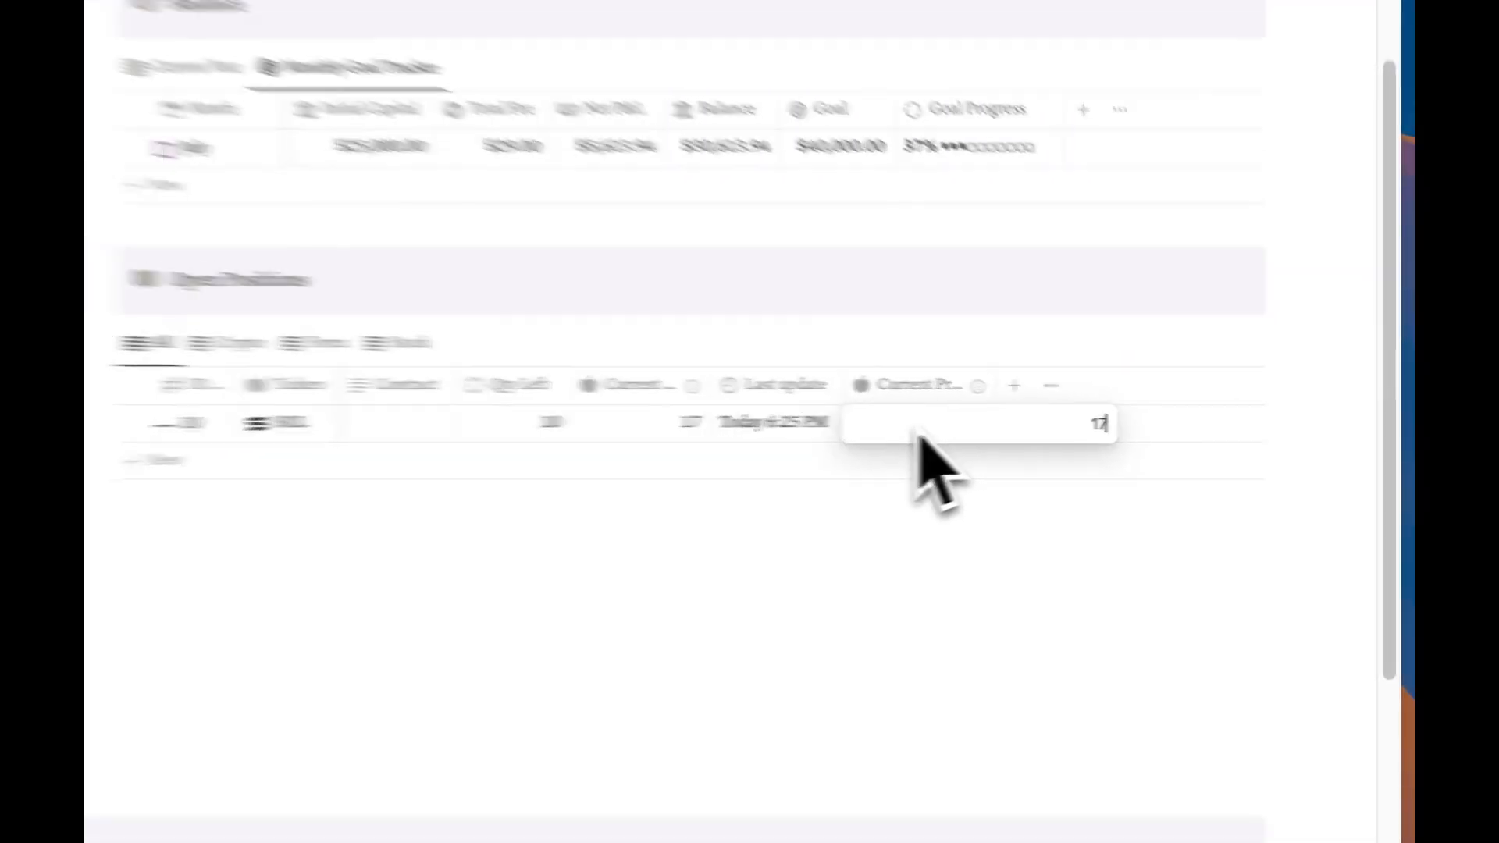
key(Return)
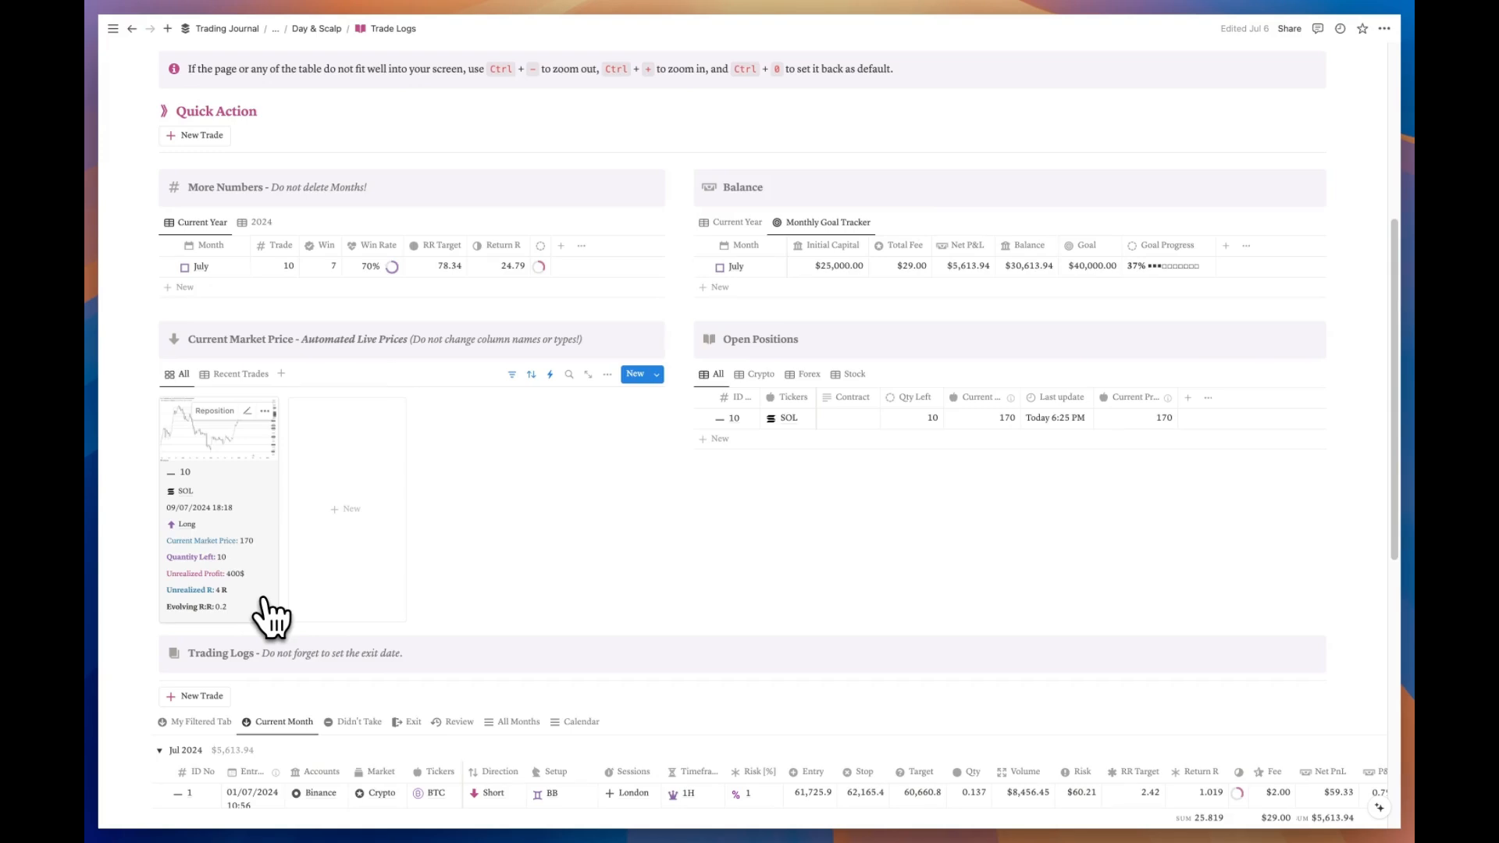
scroll(269, 617, down, 6)
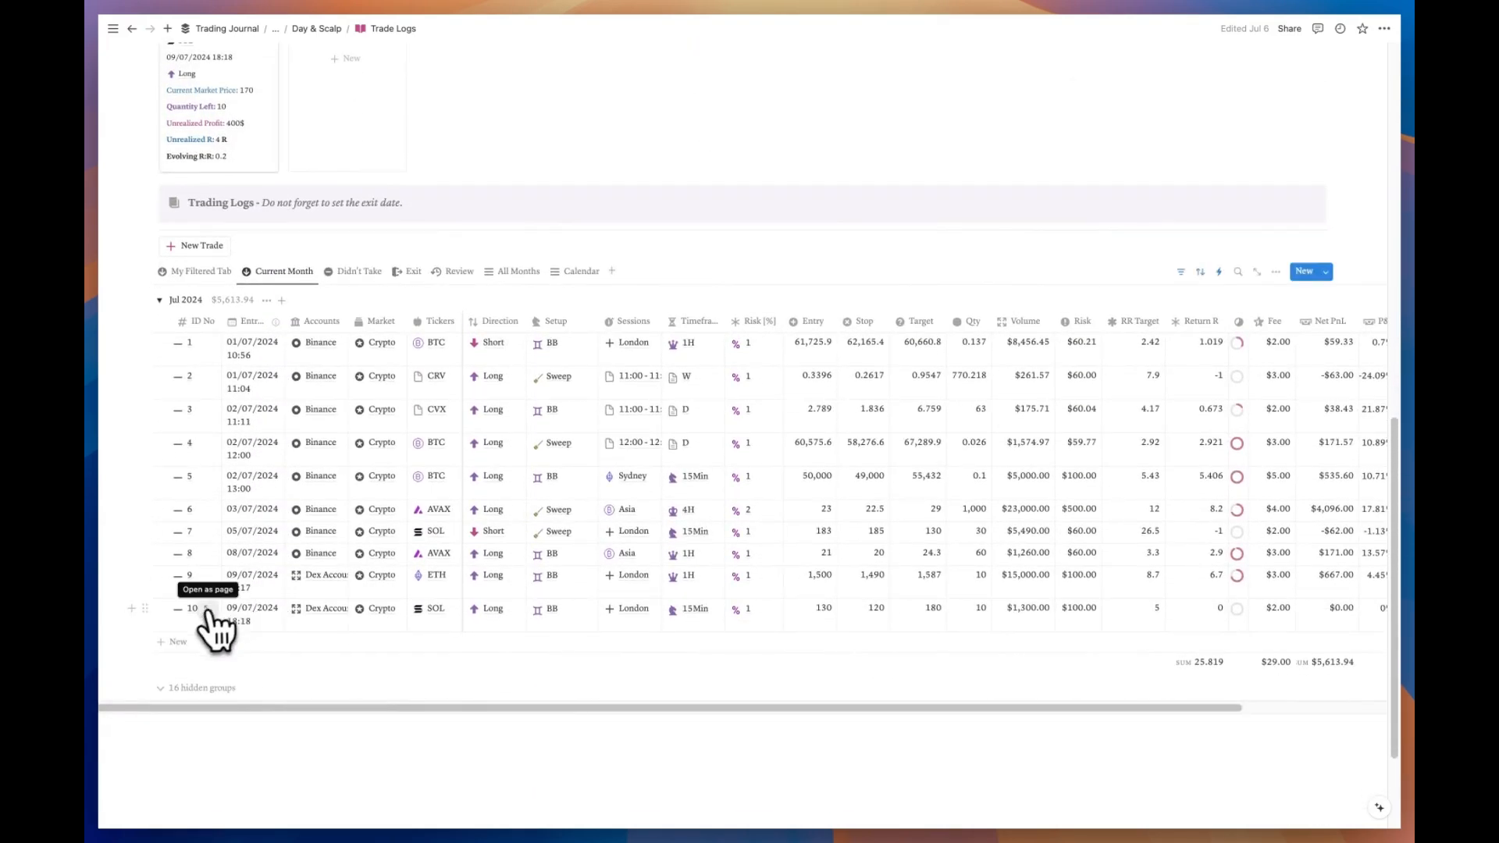
Step: Open trade 10's Exit Side table and log 1st Exit 160 with 1st Qty 5
click(208, 610)
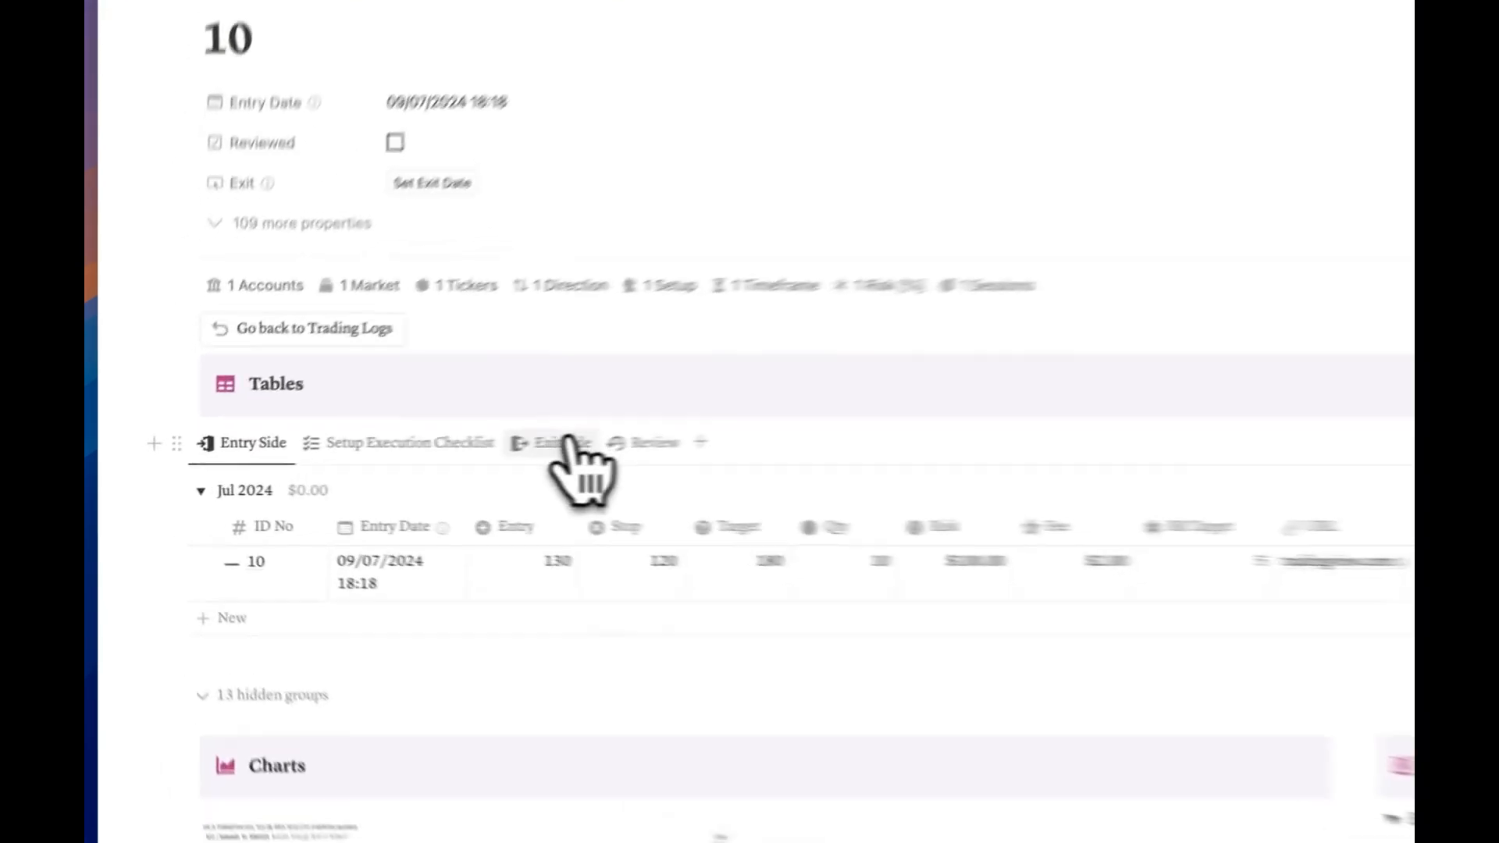
click(657, 438)
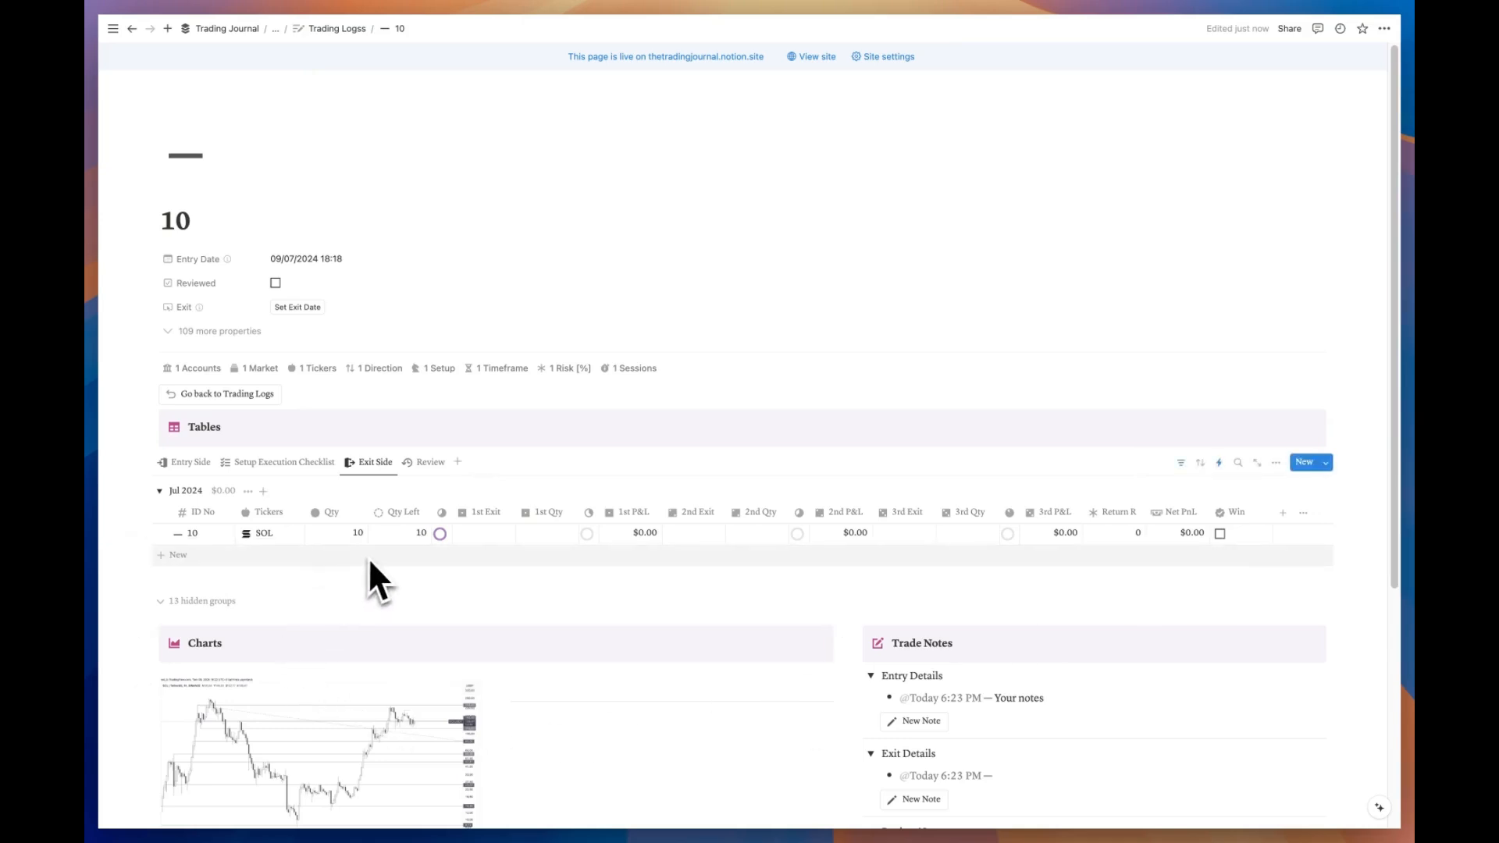
click(484, 535)
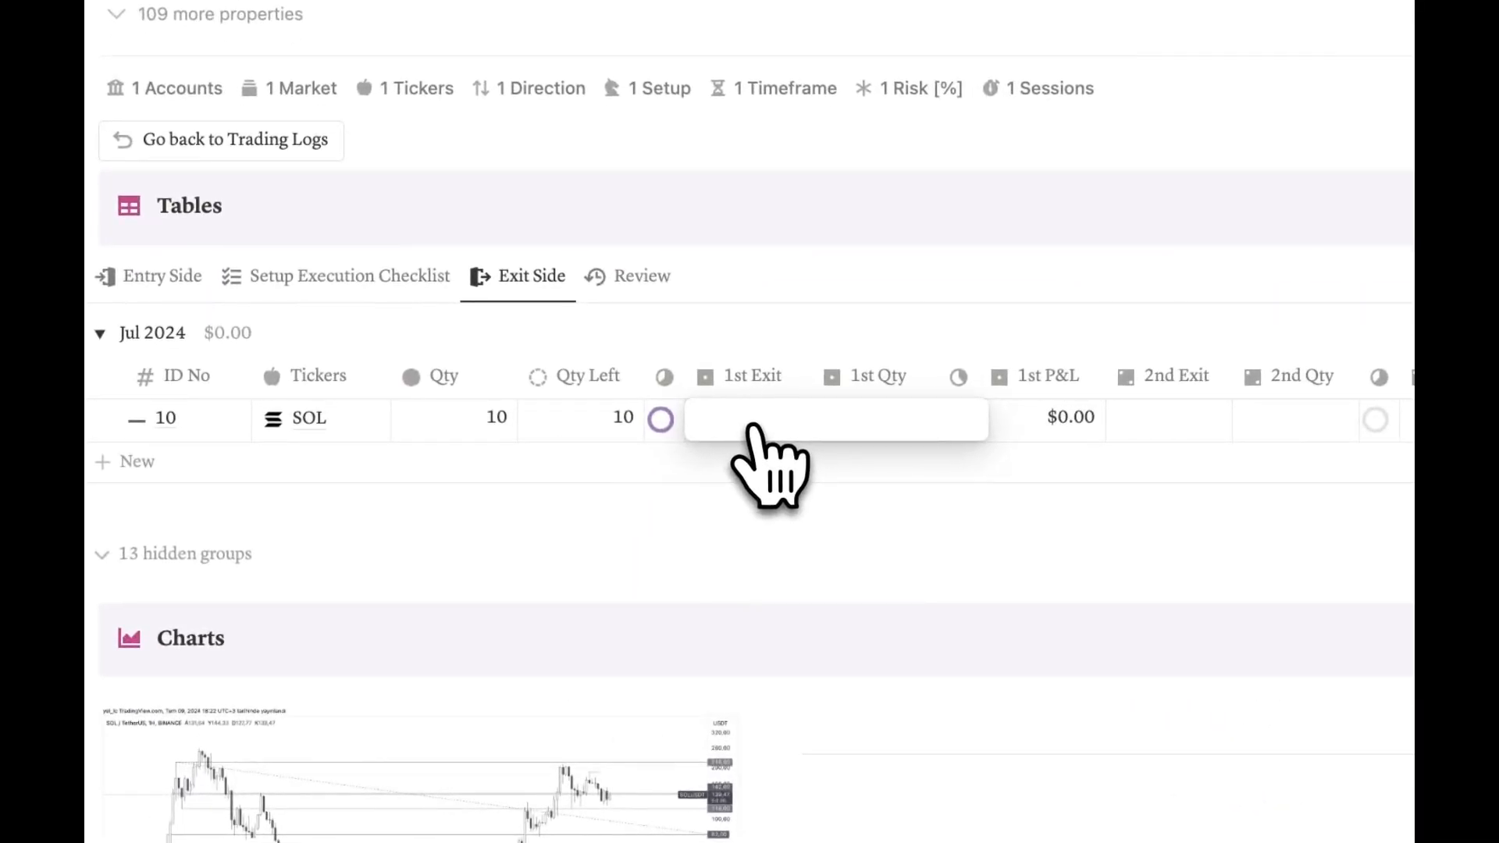
text(160)
key(Tab)
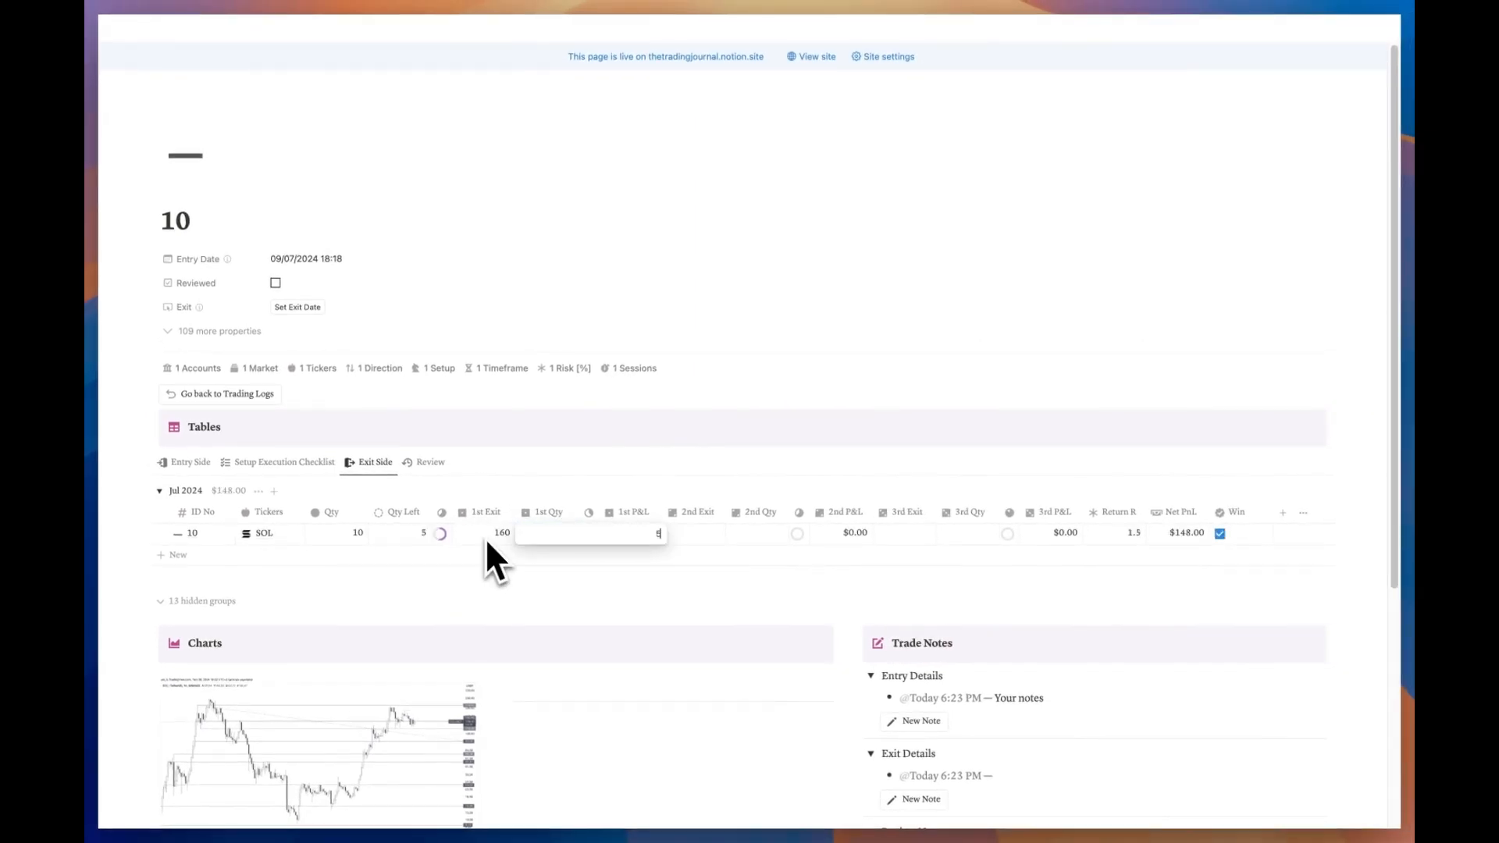
key(Escape)
key(Escape)
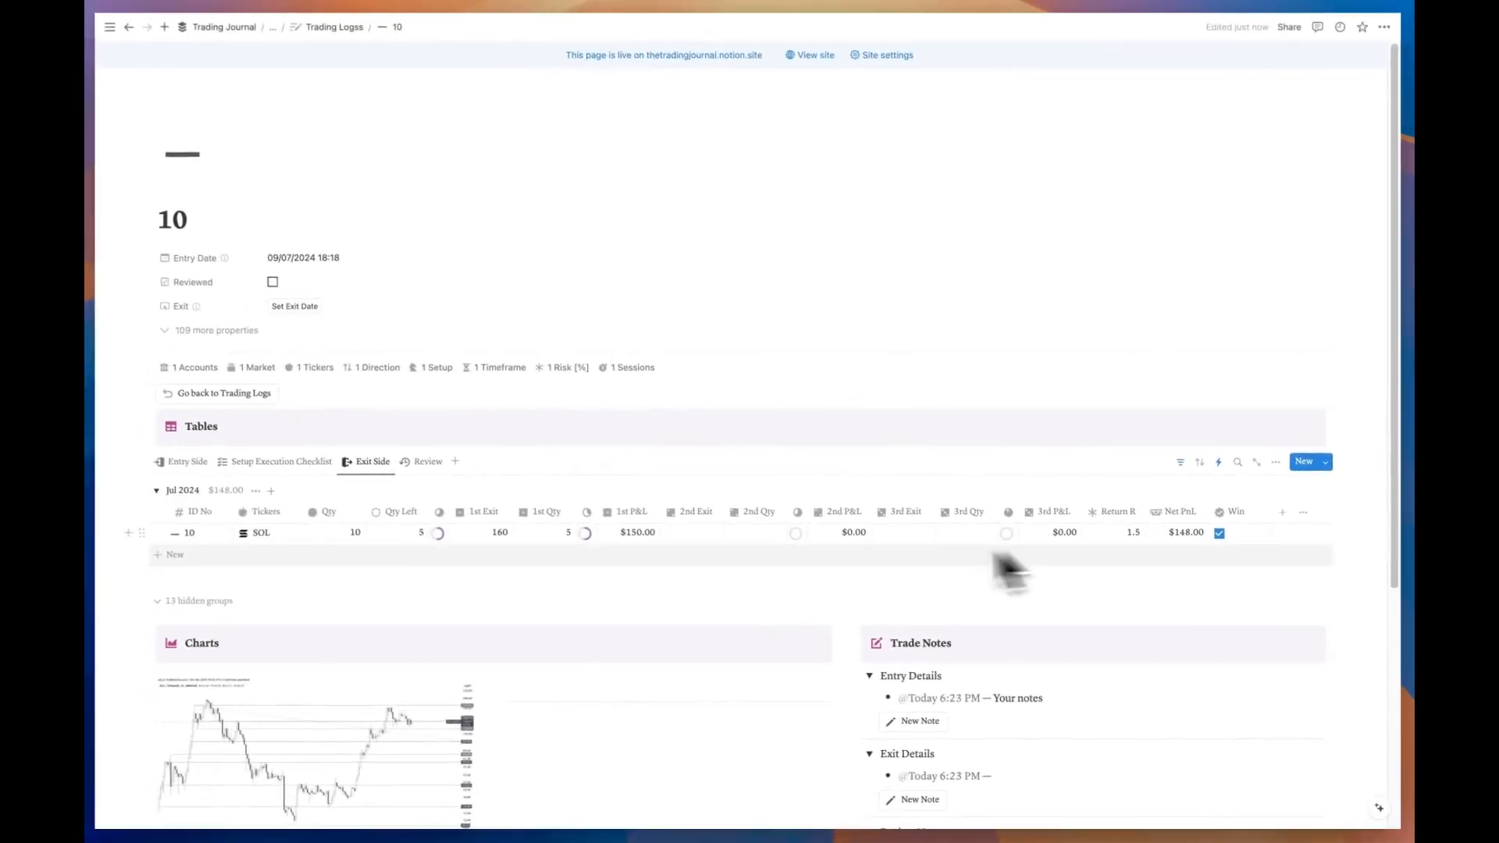
mouse_move(725, 572)
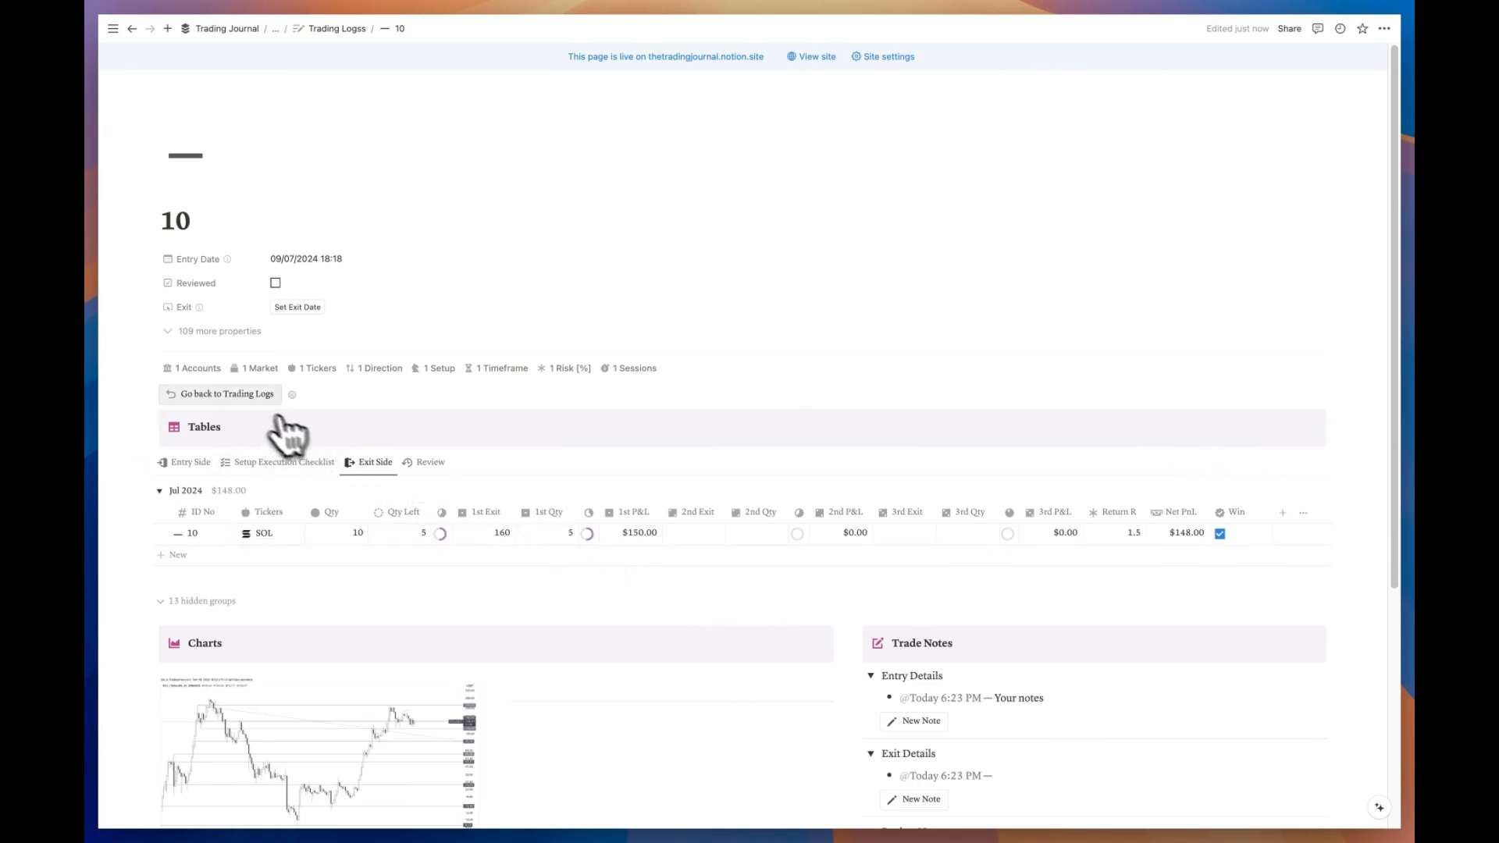
Step: Go back to Trading Logs and scroll down to the trades table
click(242, 394)
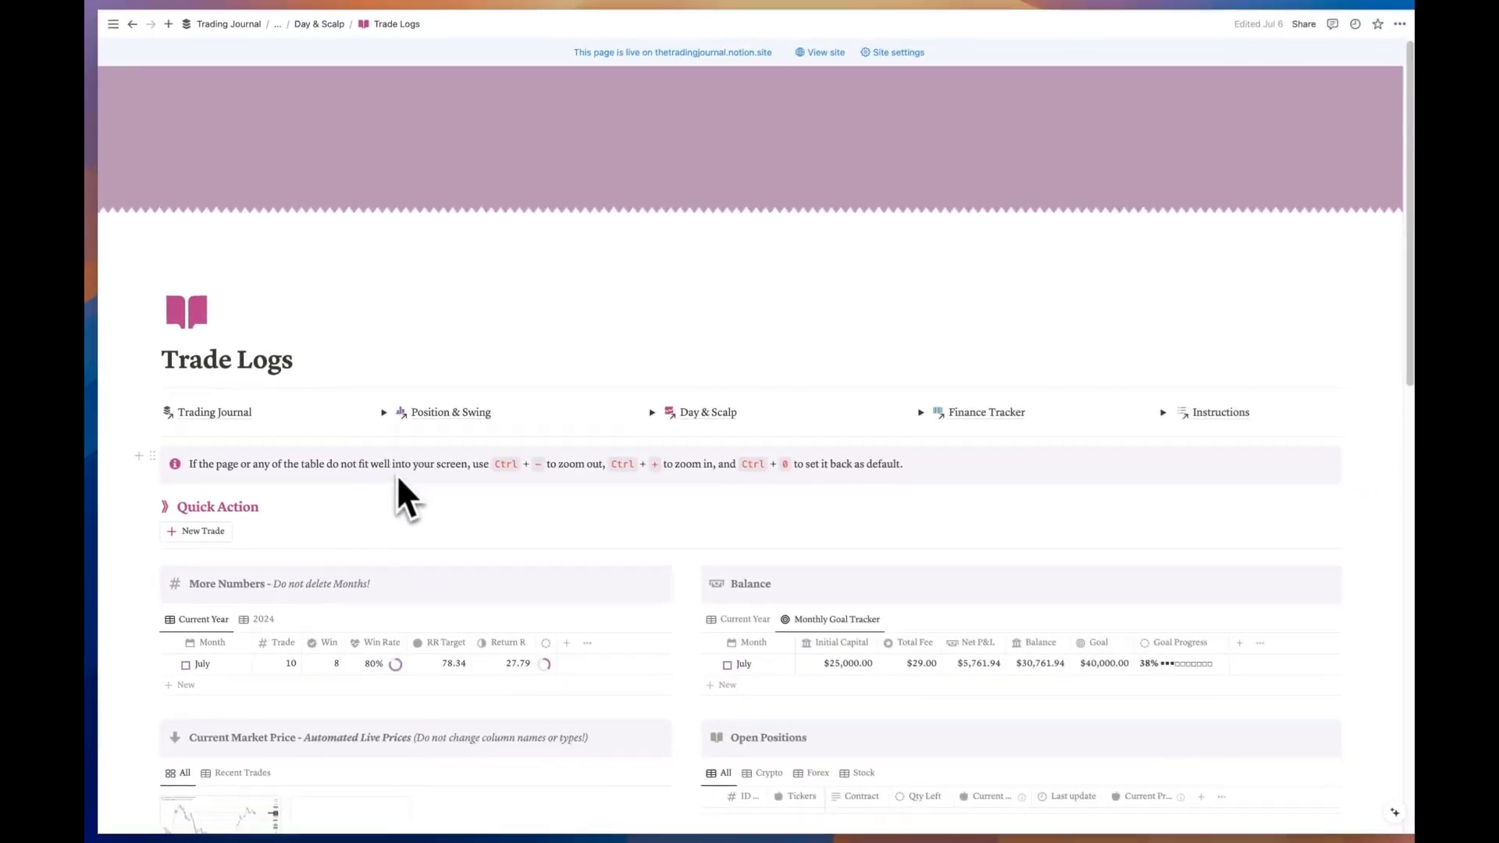
scroll(396, 477, down, 3)
scroll(397, 482, down, 2)
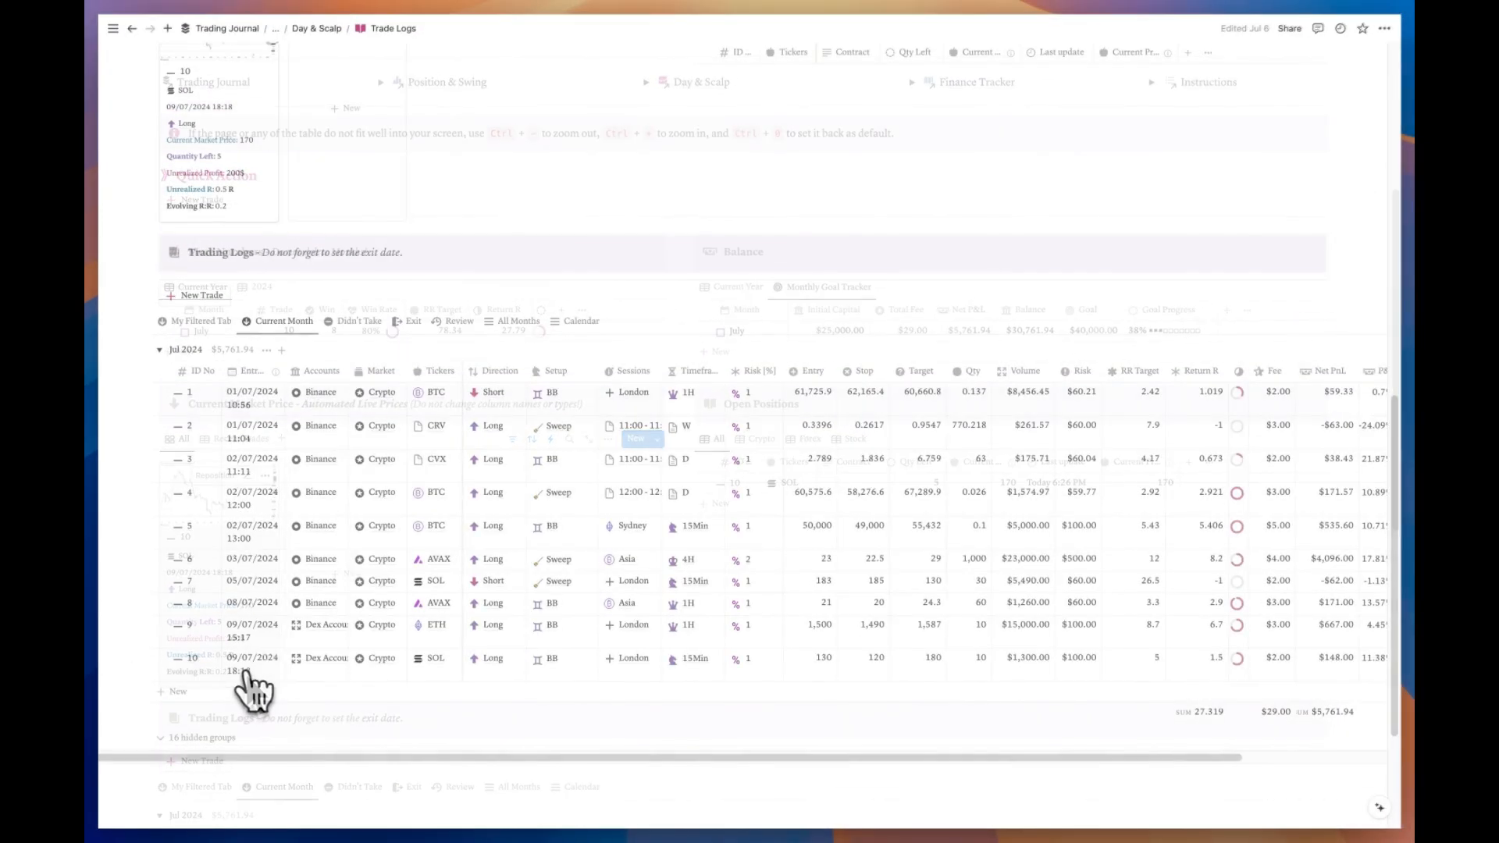
Step: On trade 10's page, enter 2nd Exit 180 and 2nd Qty 5, bringing Qty Left to 0
click(238, 662)
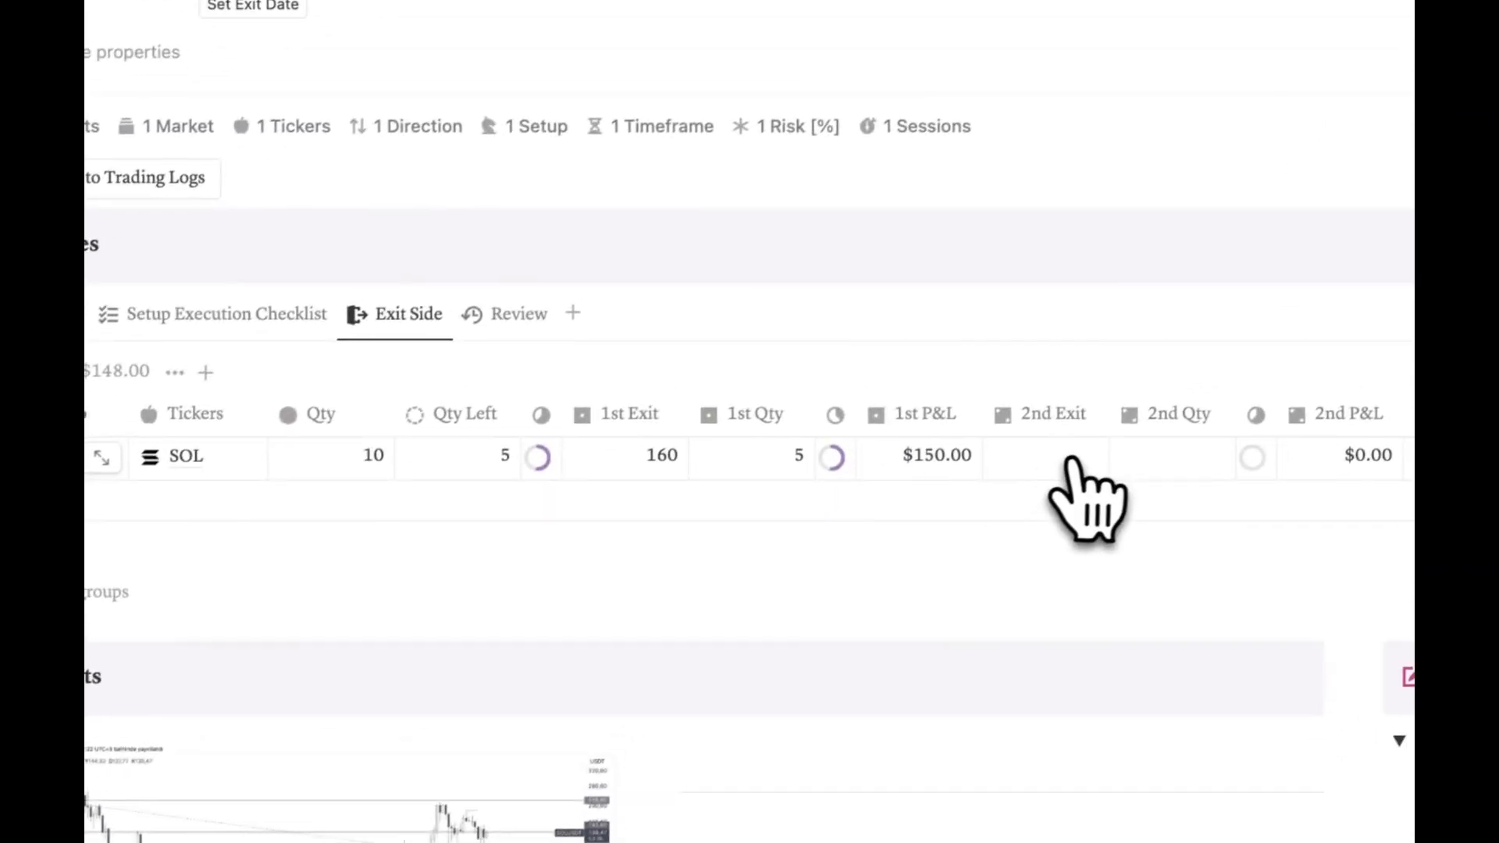
click(1064, 471)
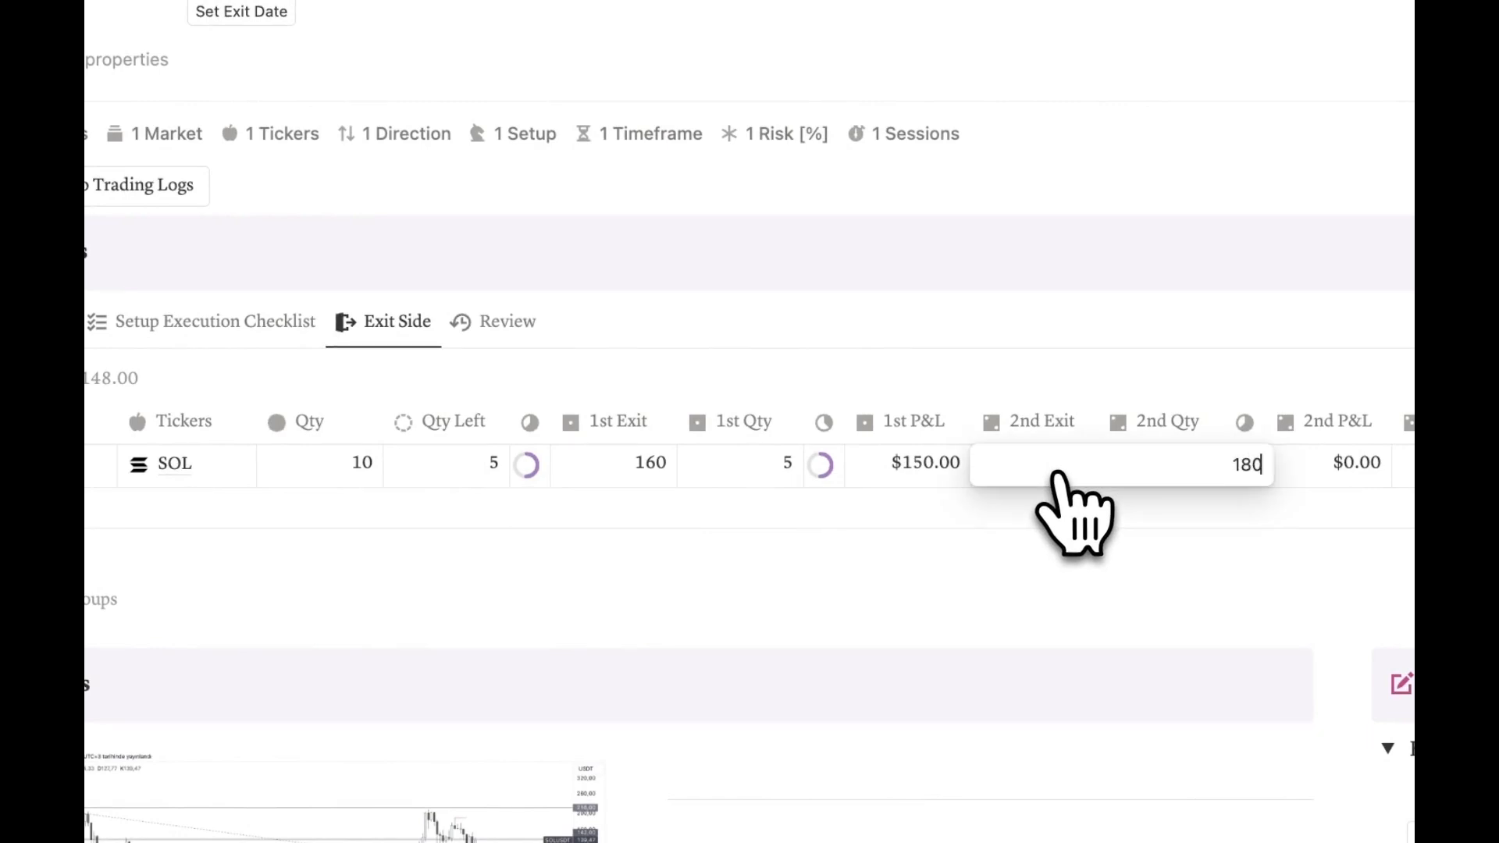
key(Return)
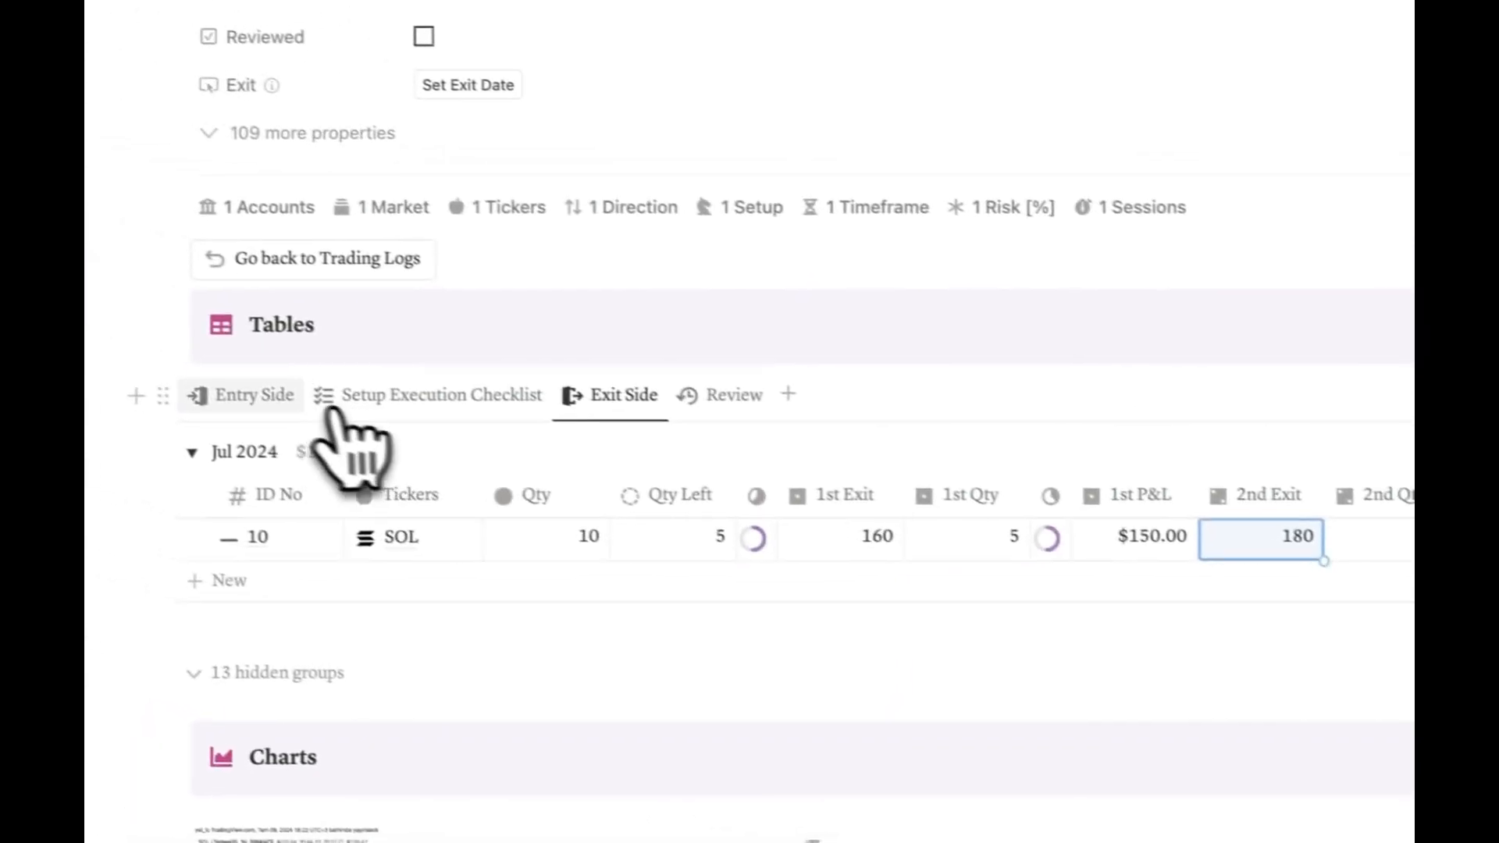
click(242, 392)
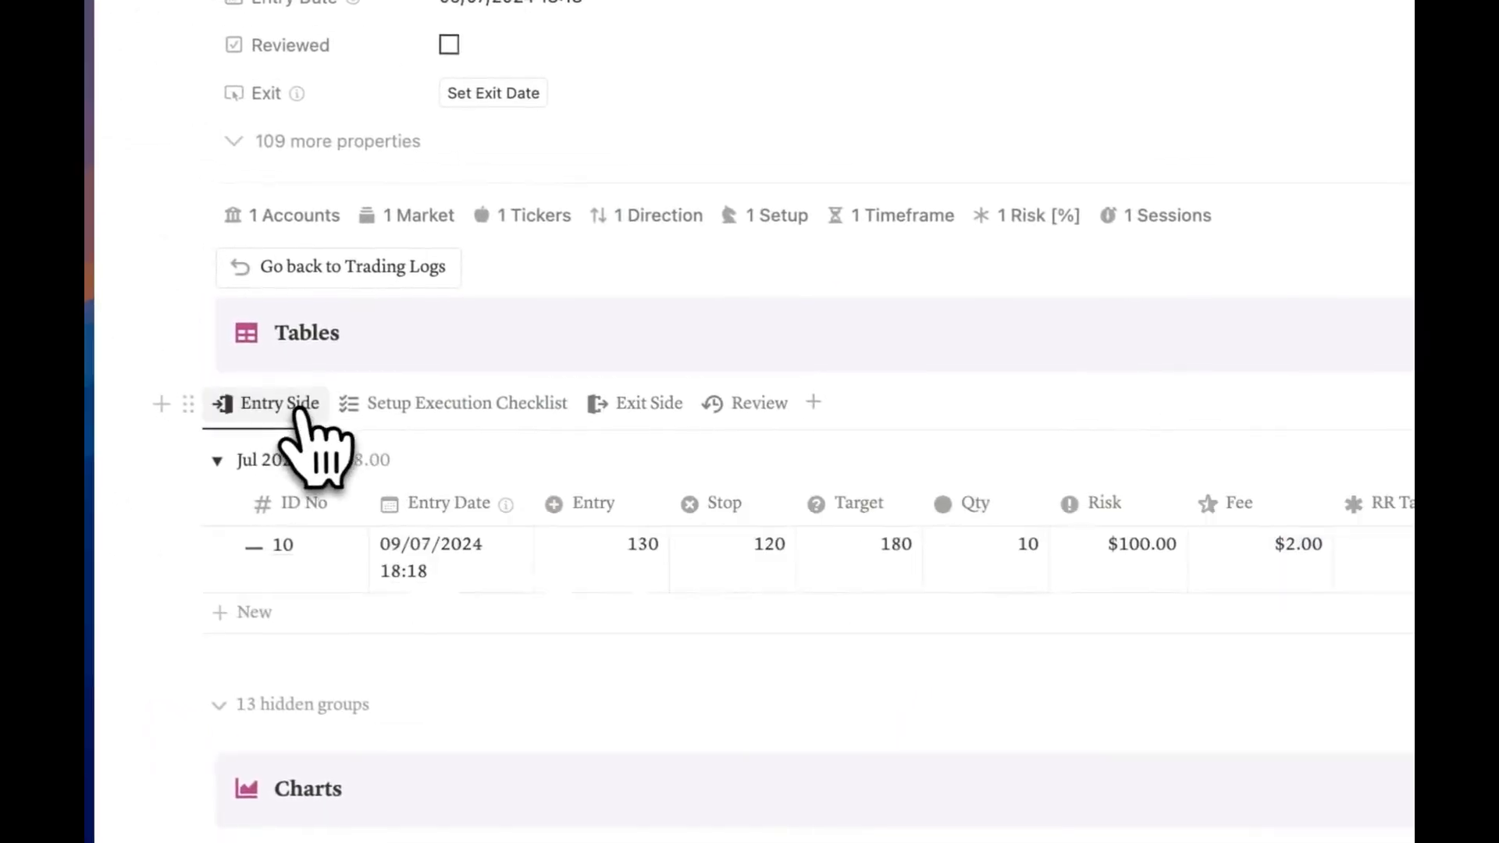
click(659, 407)
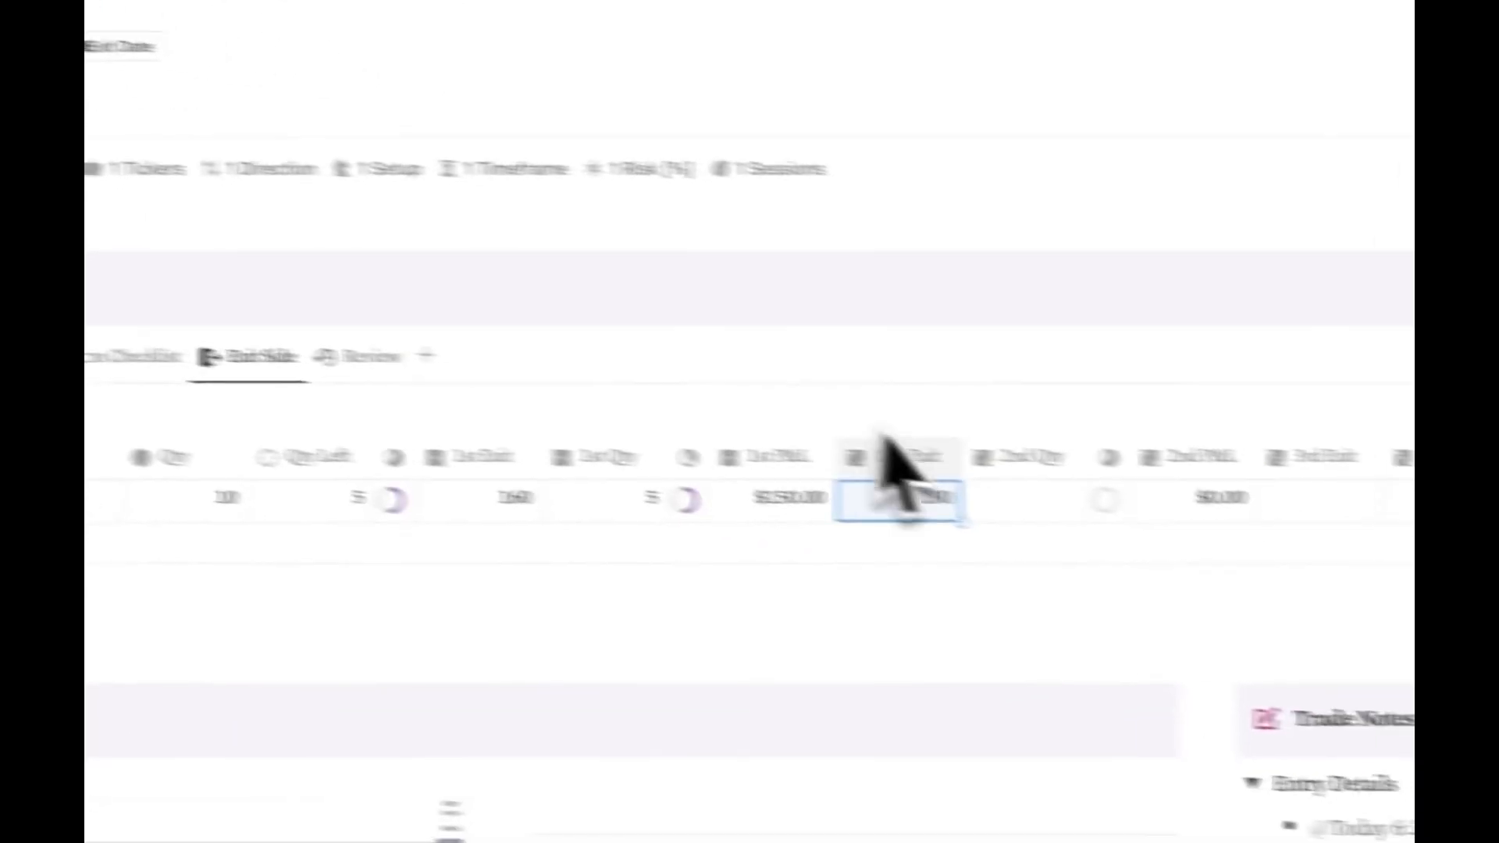
click(1032, 500)
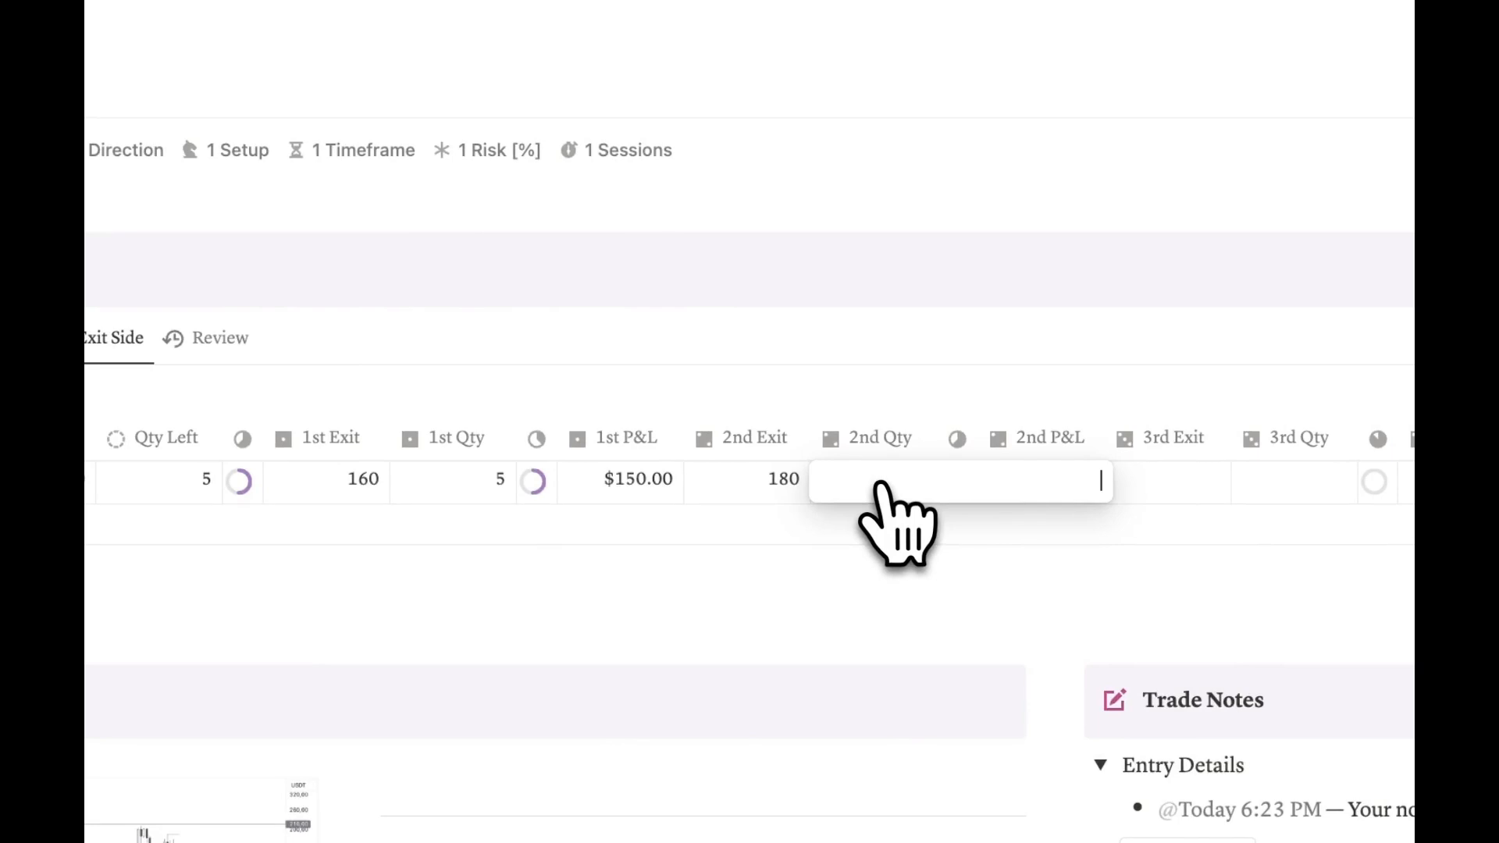
key(Return)
key(Escape)
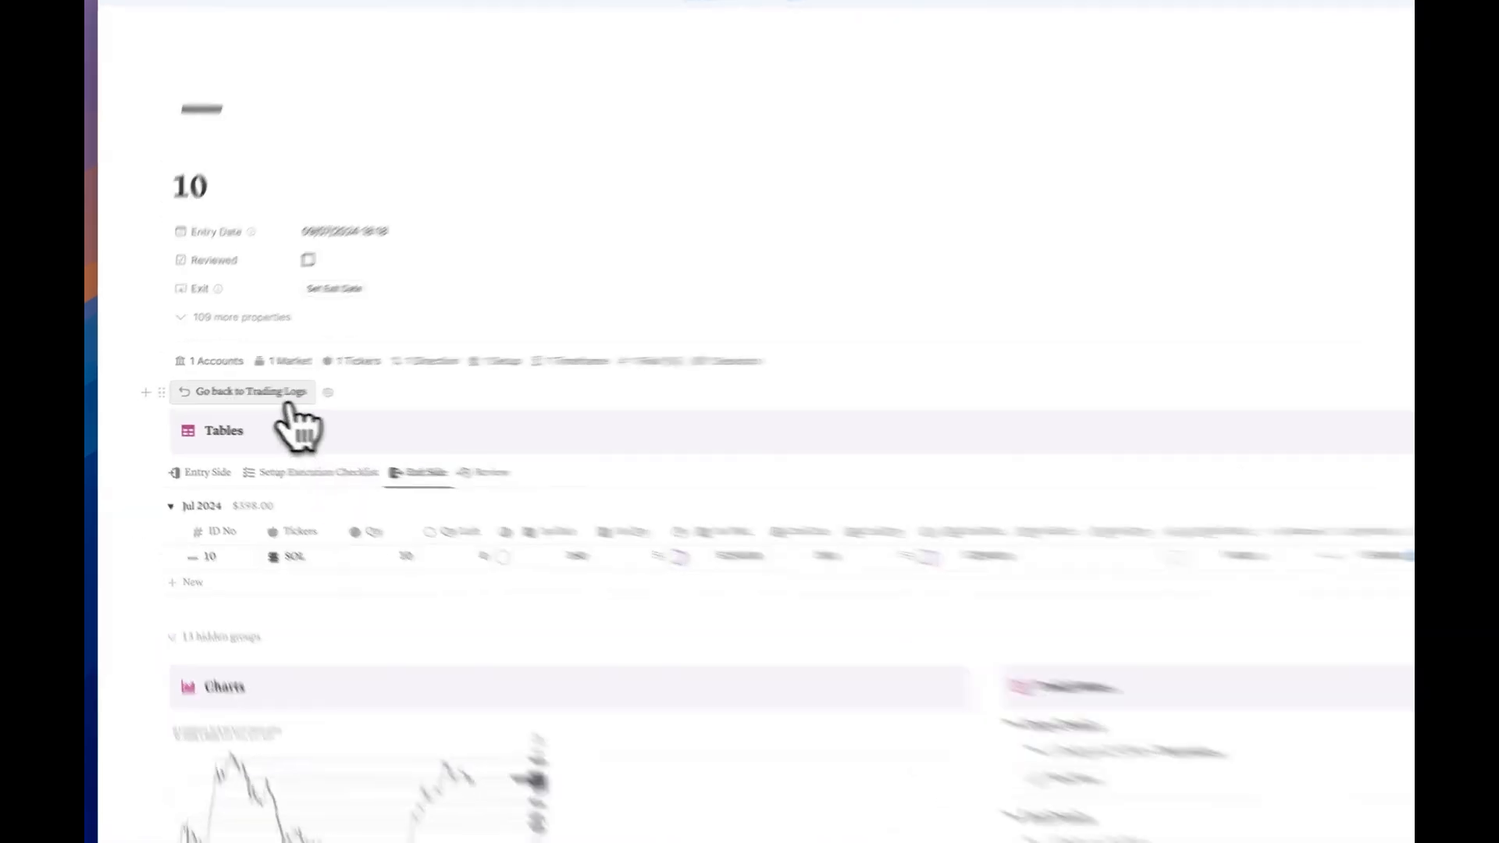
click(253, 393)
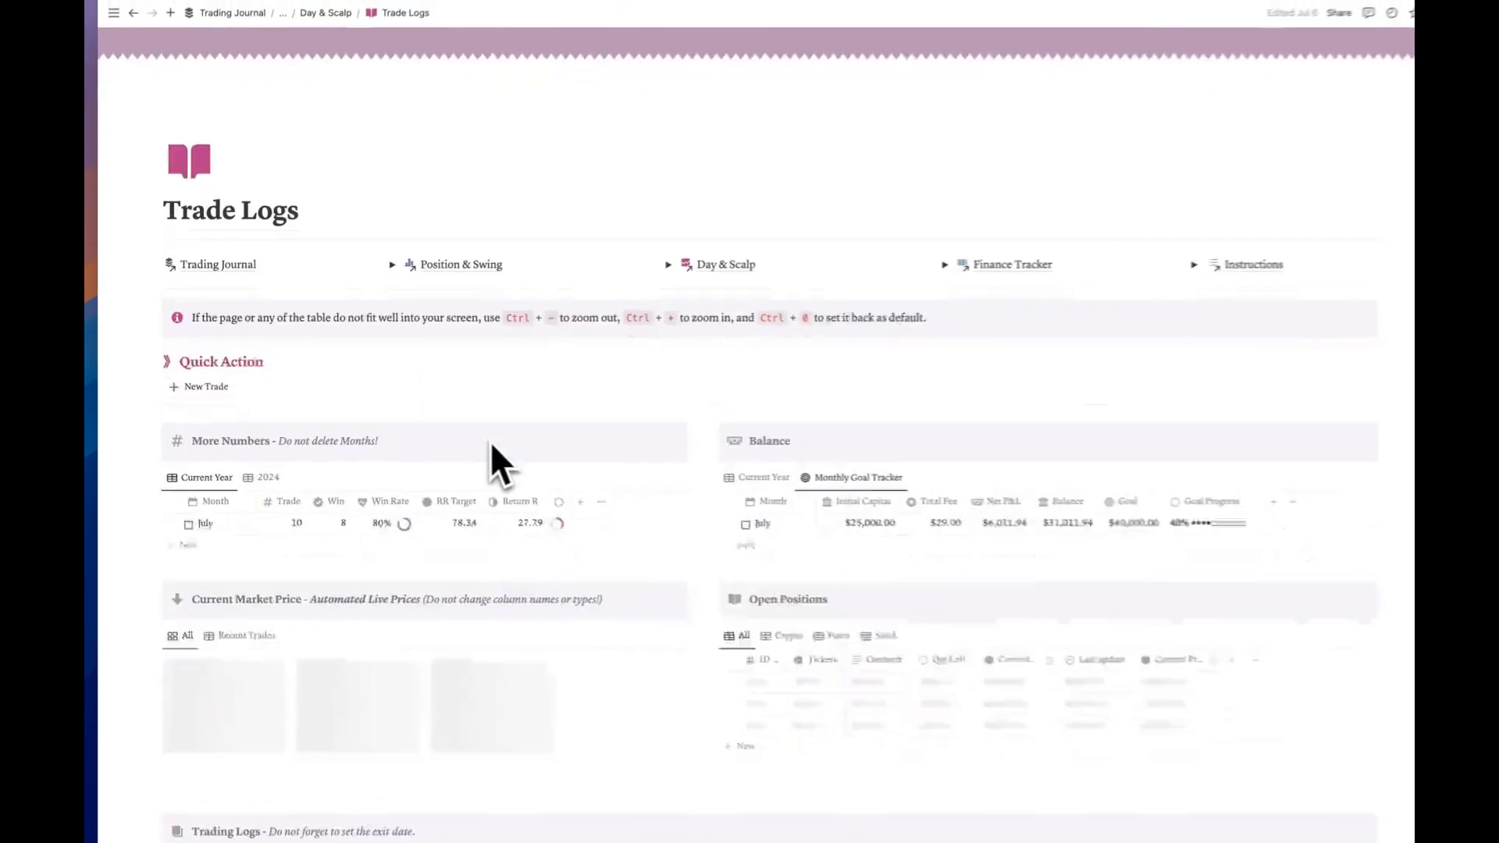
scroll(486, 459, down, 3)
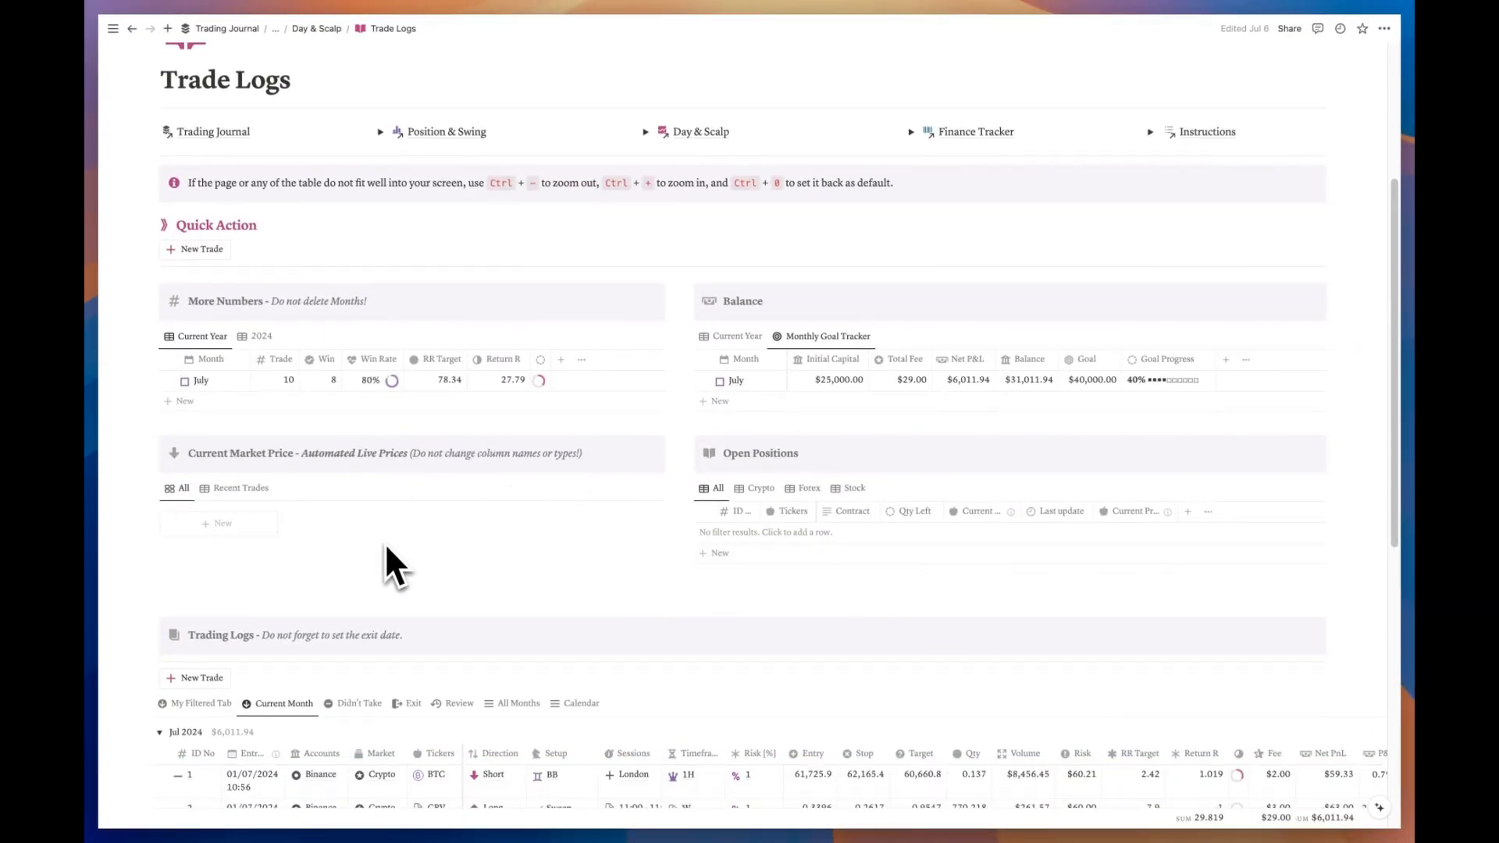
scroll(386, 542, down, 5)
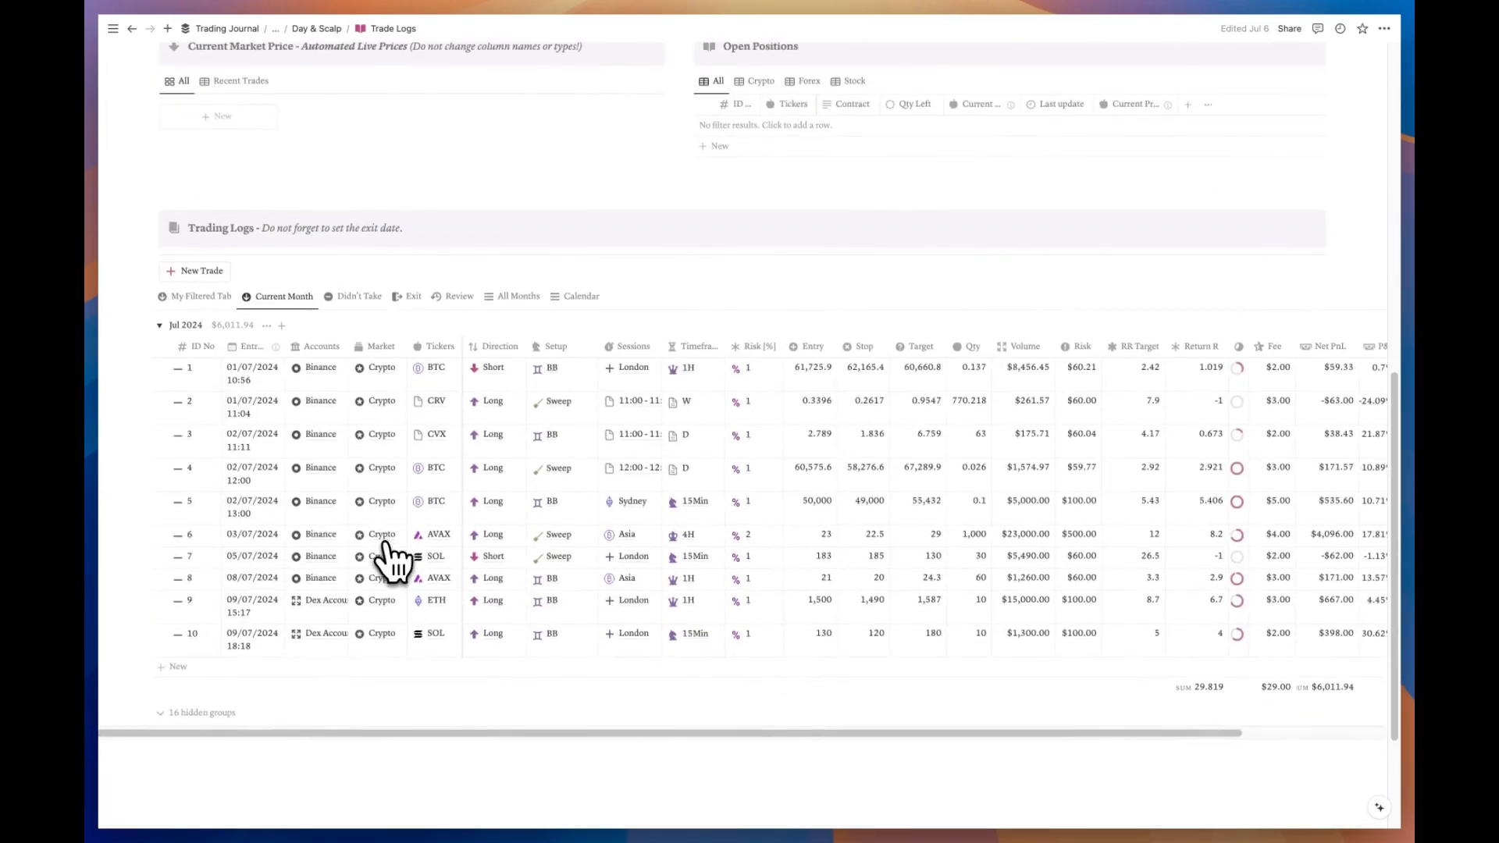
click(207, 634)
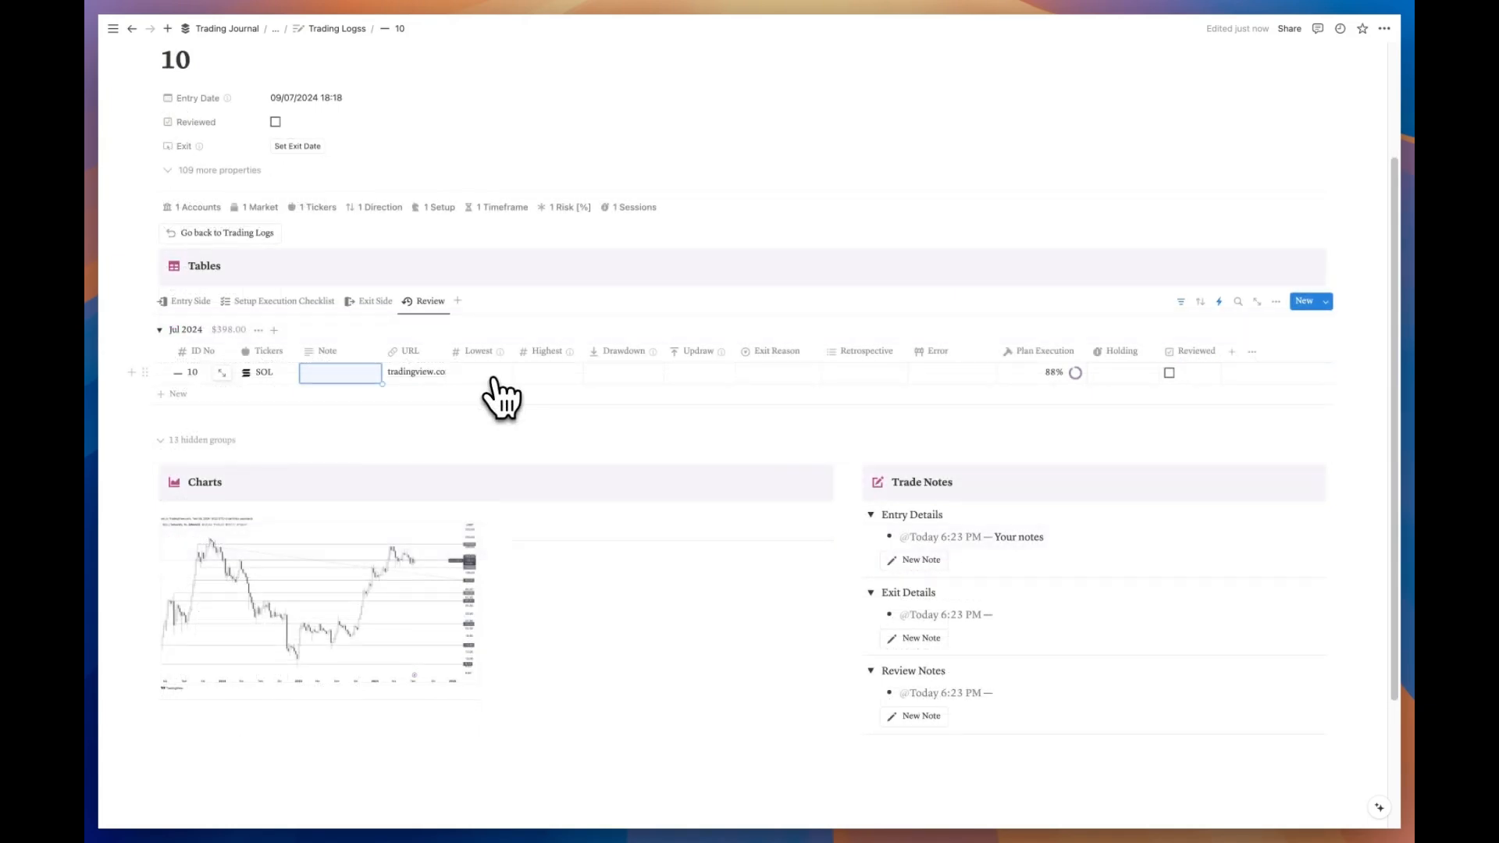
Step: Enter Lowest 128 and Highest 180 in trade 10's review, then show its Entry Side columns
click(549, 376)
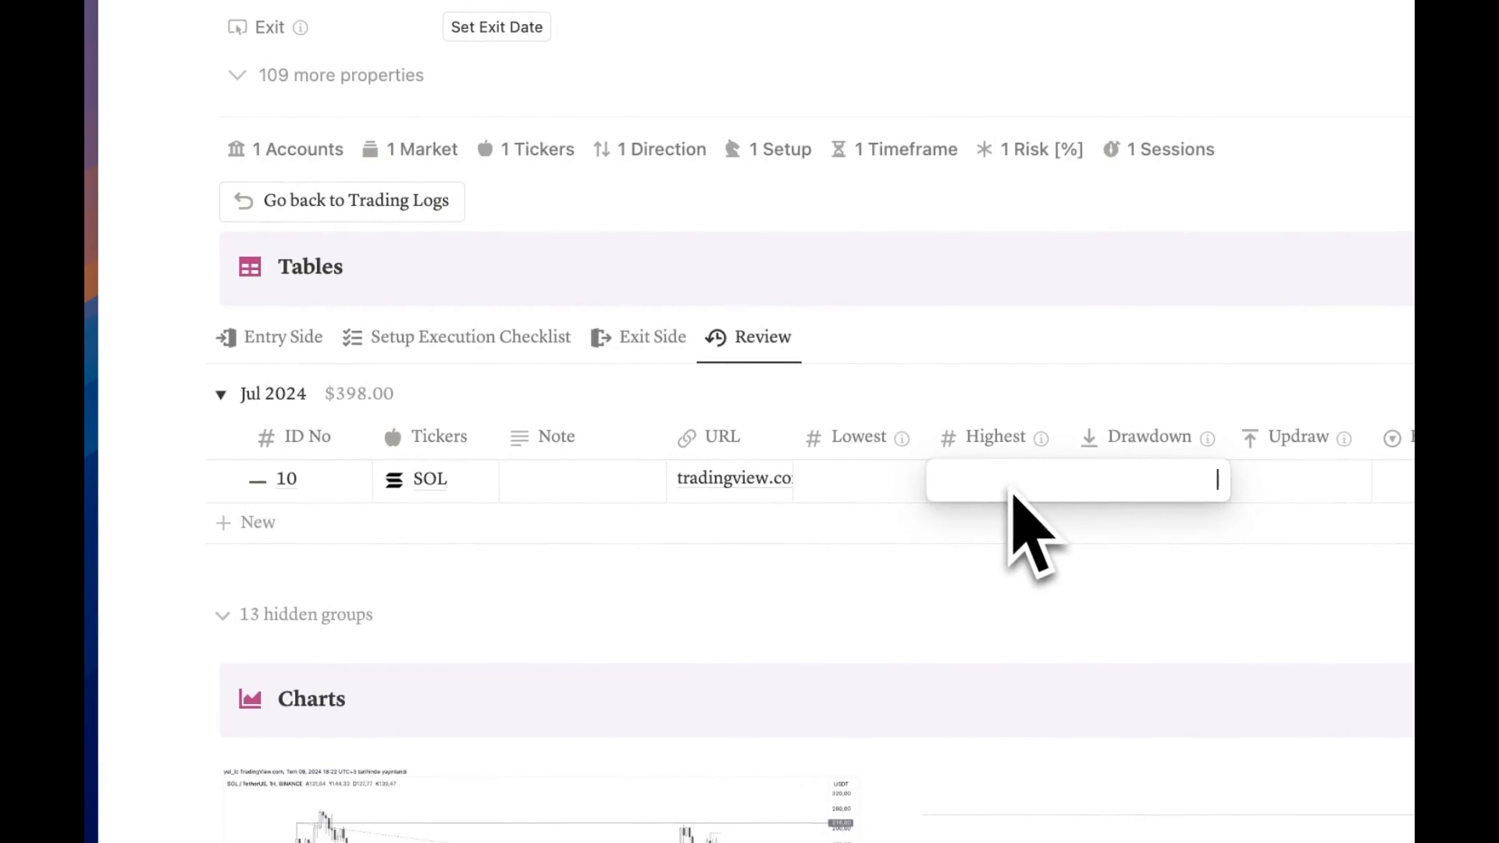
key(Escape)
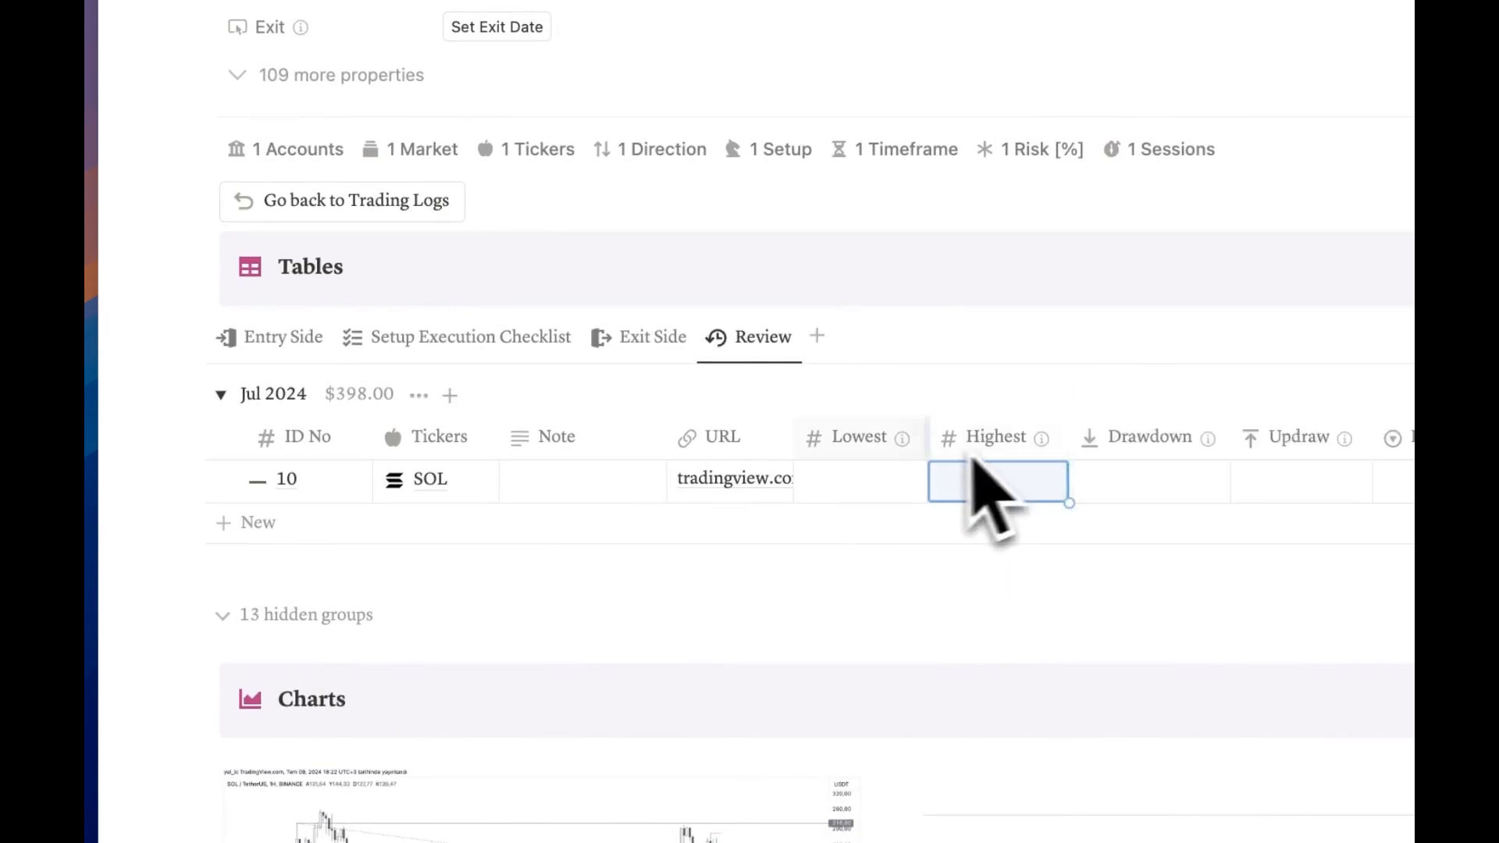
mouse_move(915, 462)
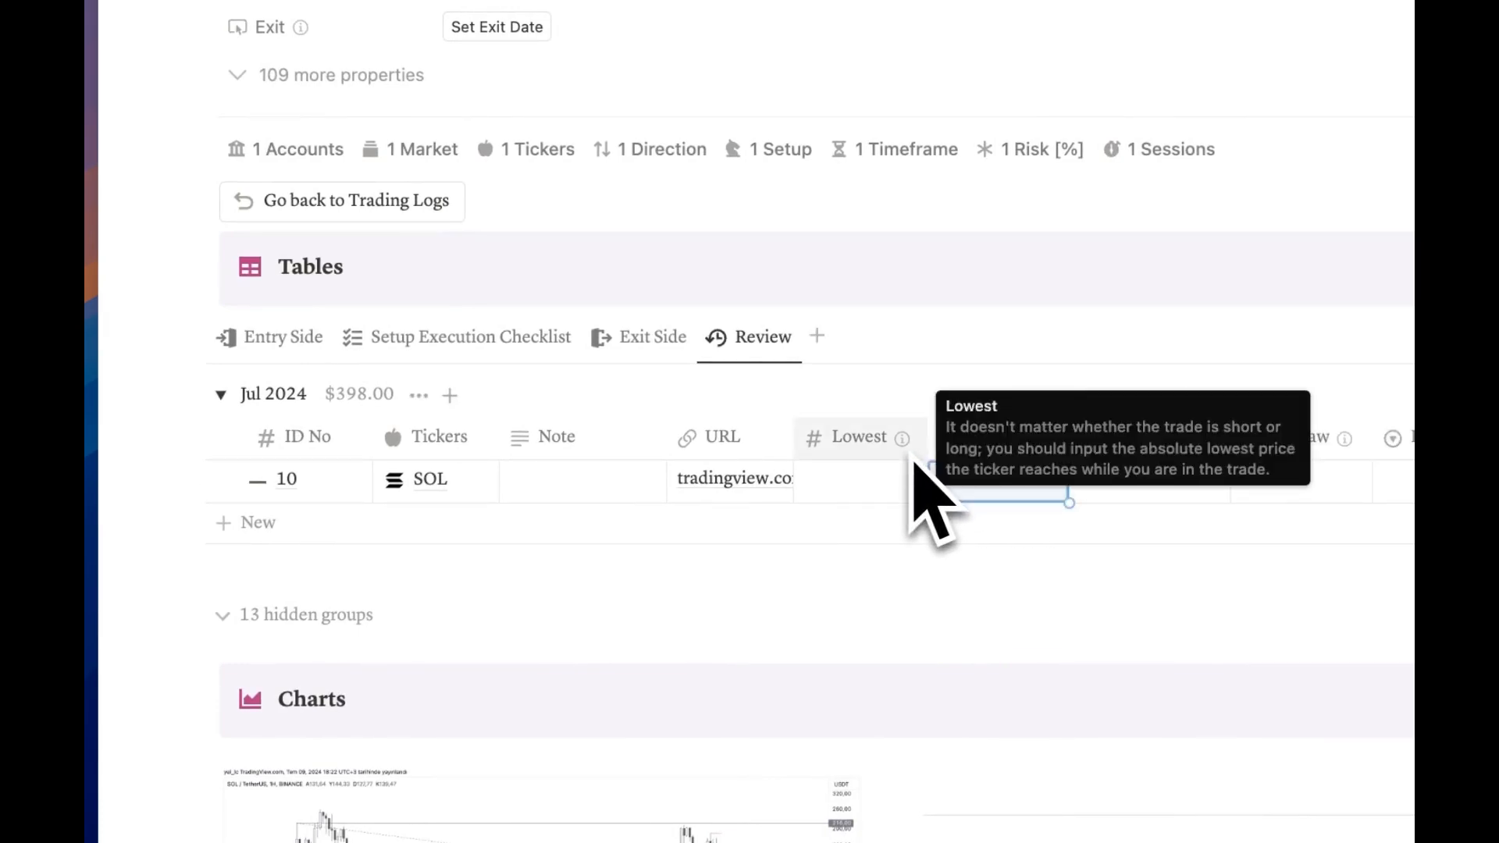
key(Escape)
key(Escape)
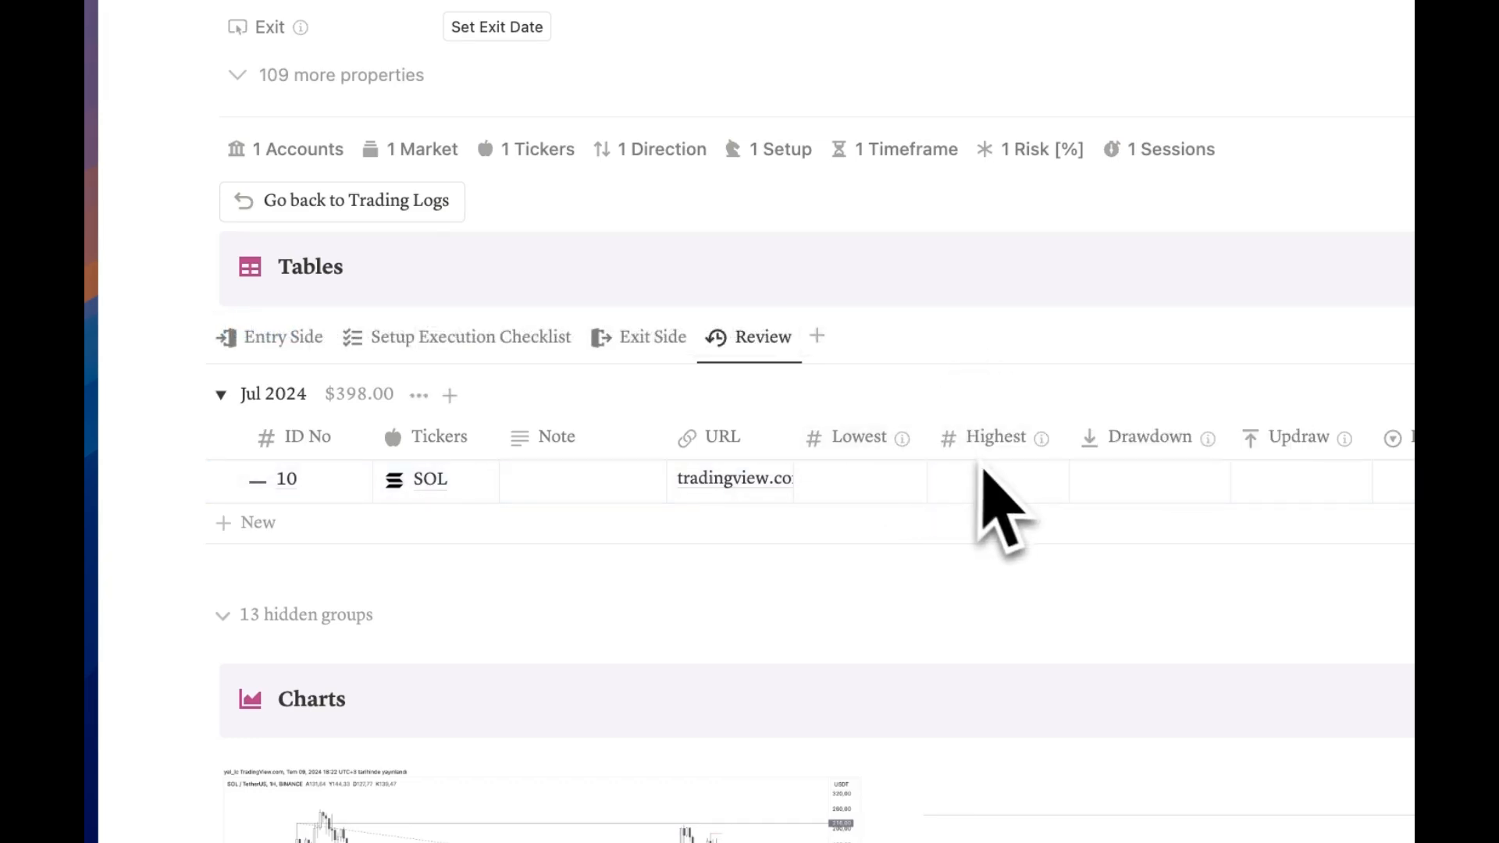
click(746, 409)
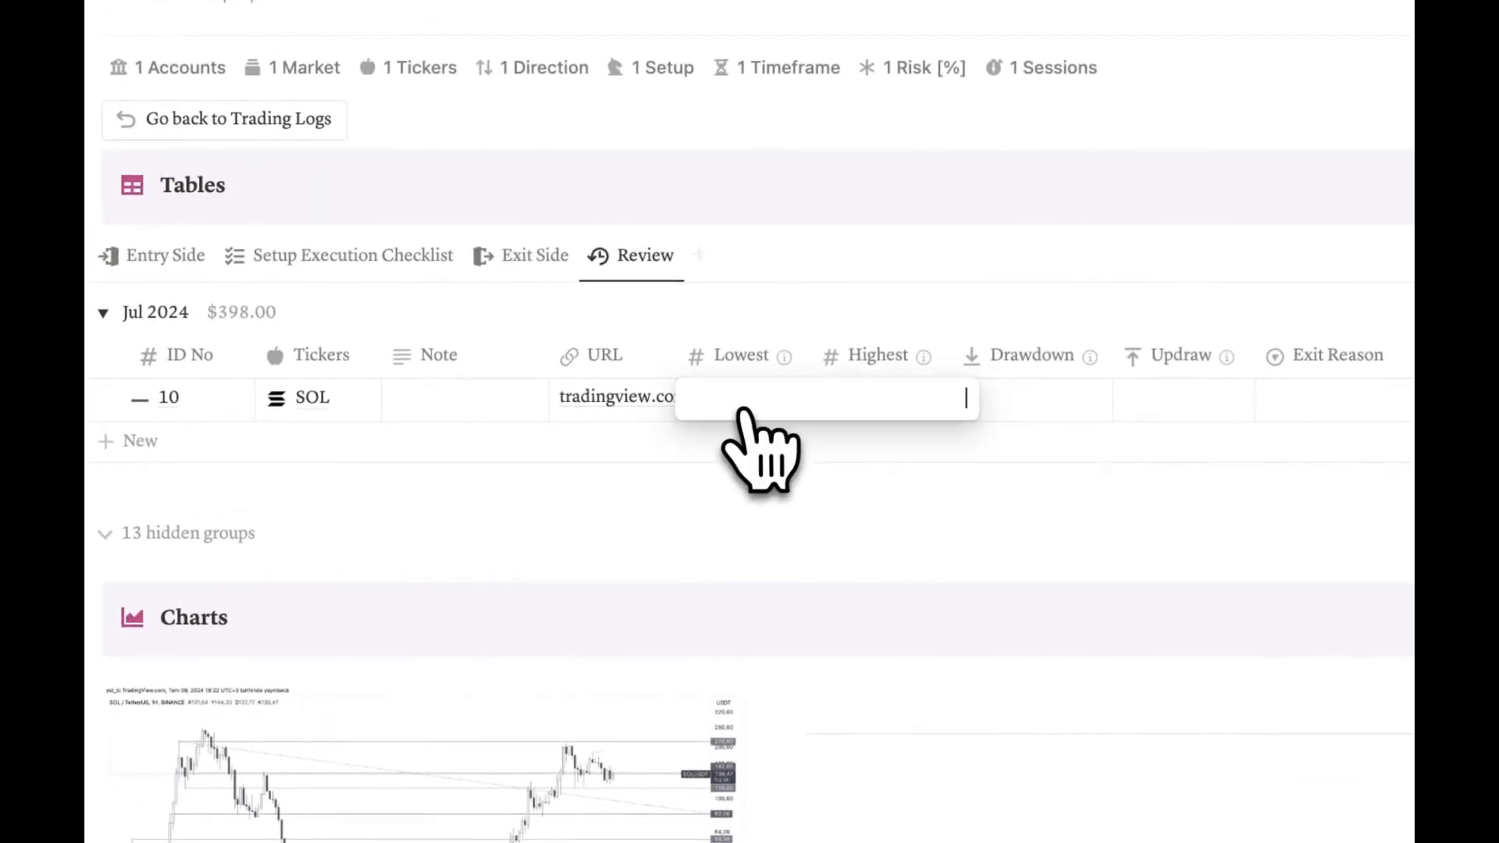
text(12)
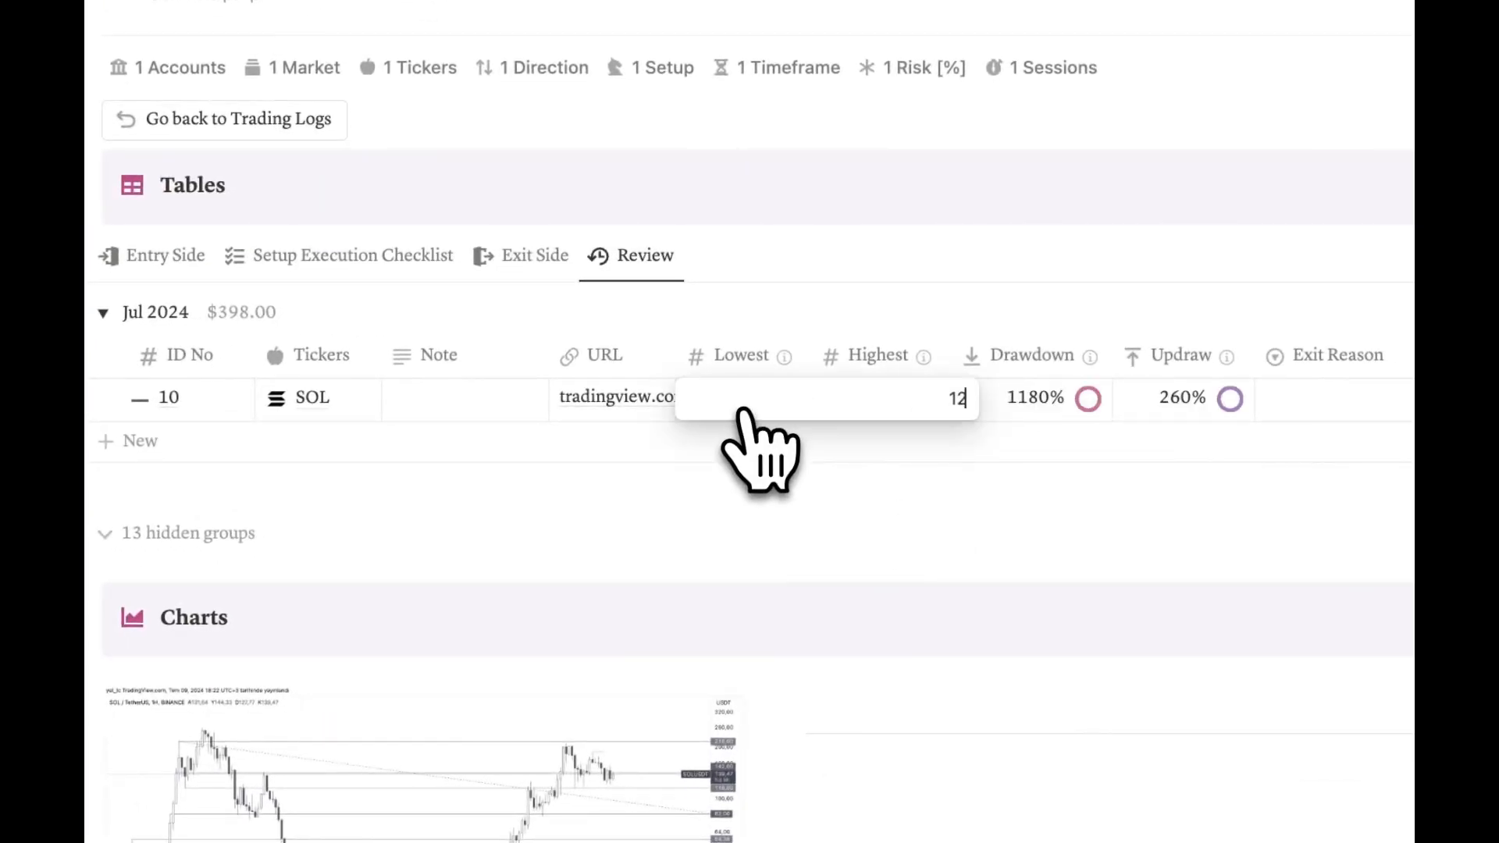
text(8)
key(Return)
click(900, 406)
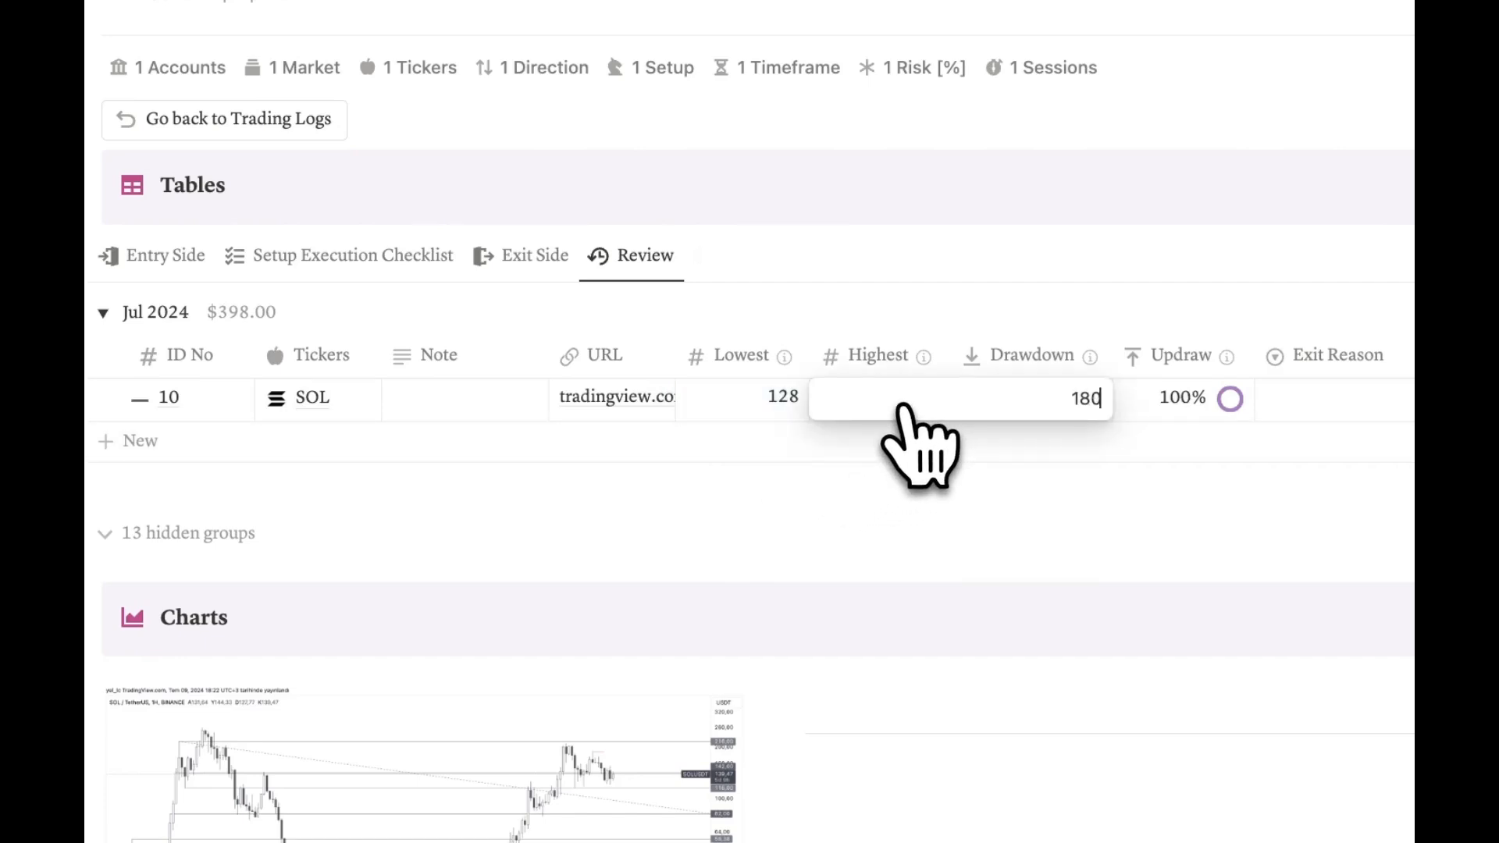
key(Return)
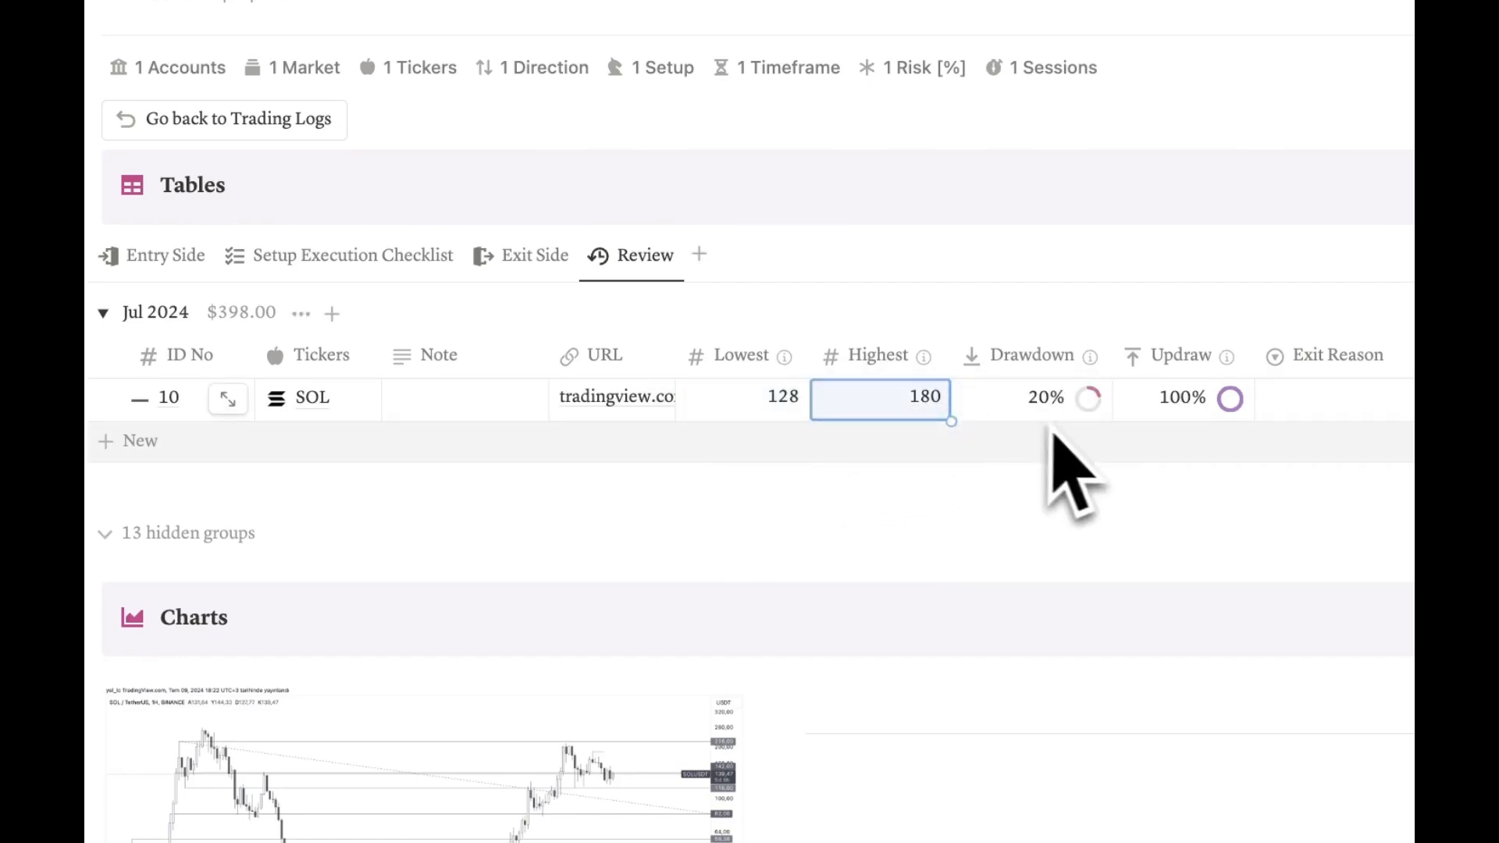
key(Escape)
key(Escape)
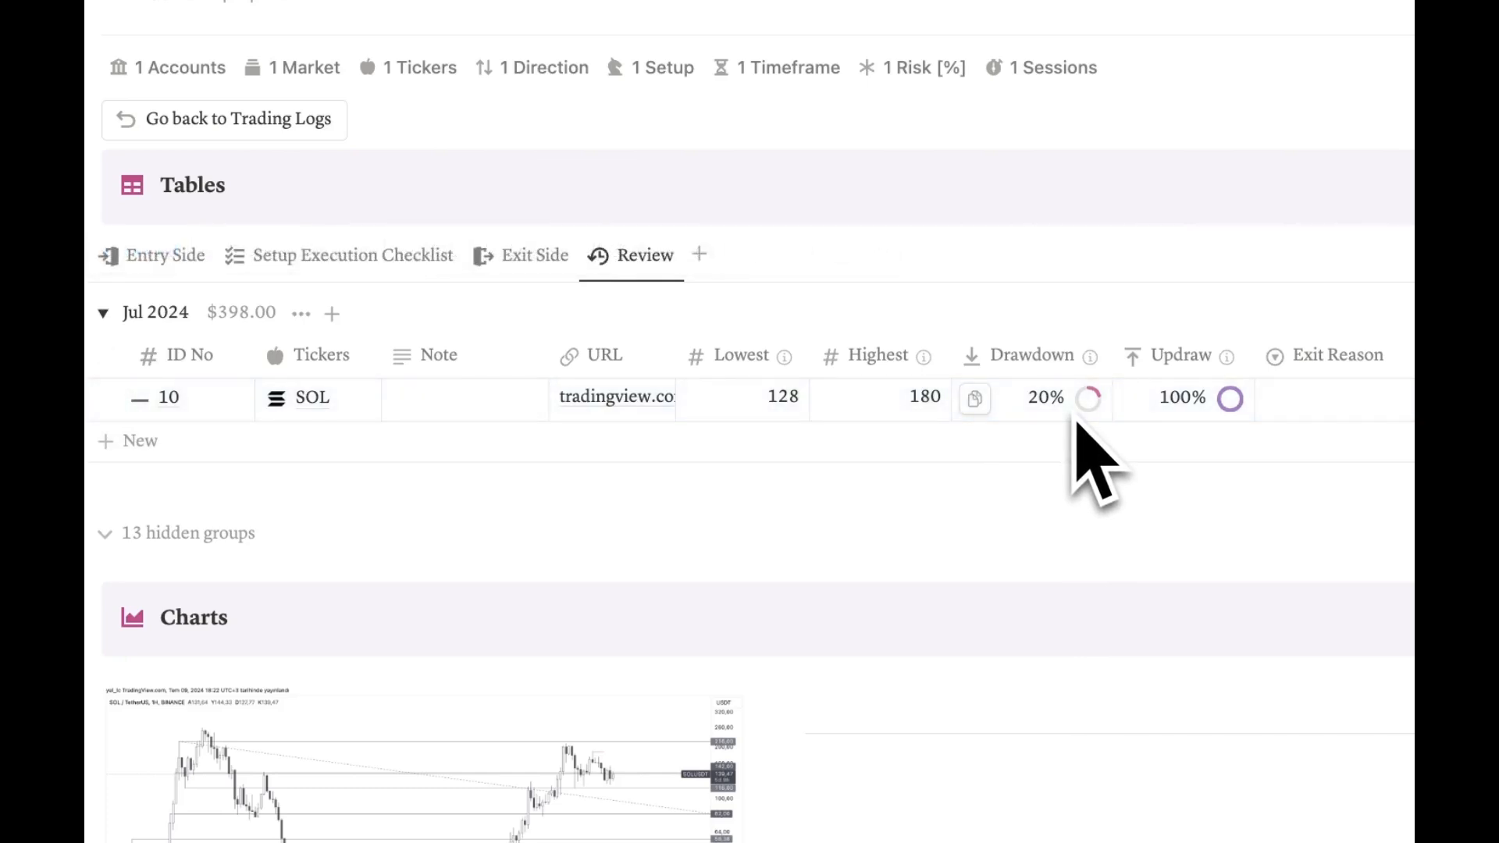
click(165, 256)
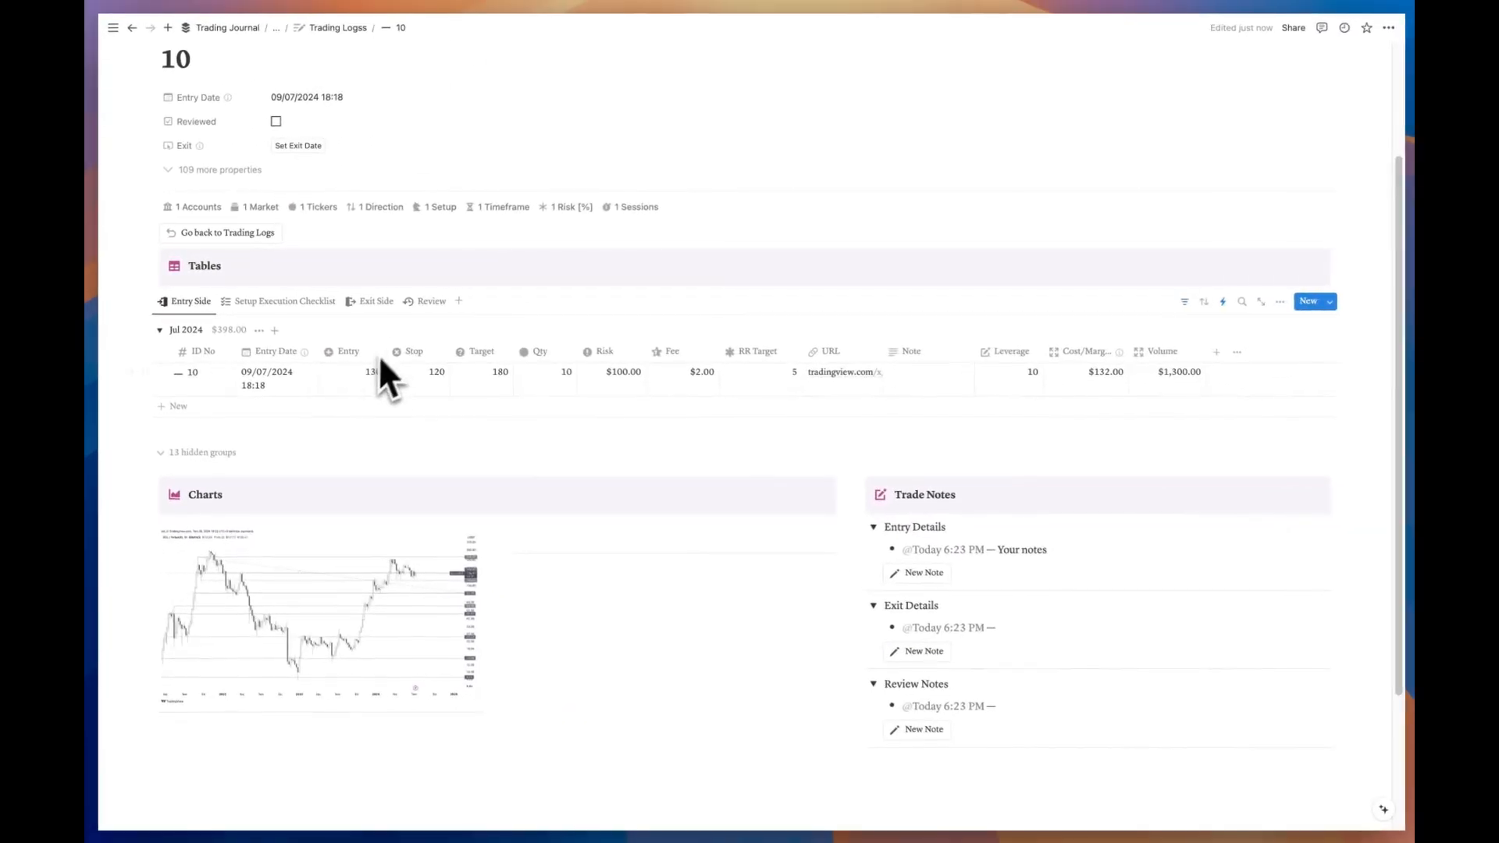
Step: Switch trade 10's table to the Review columns showing Drawdown 20% and Updraw 100%
click(424, 304)
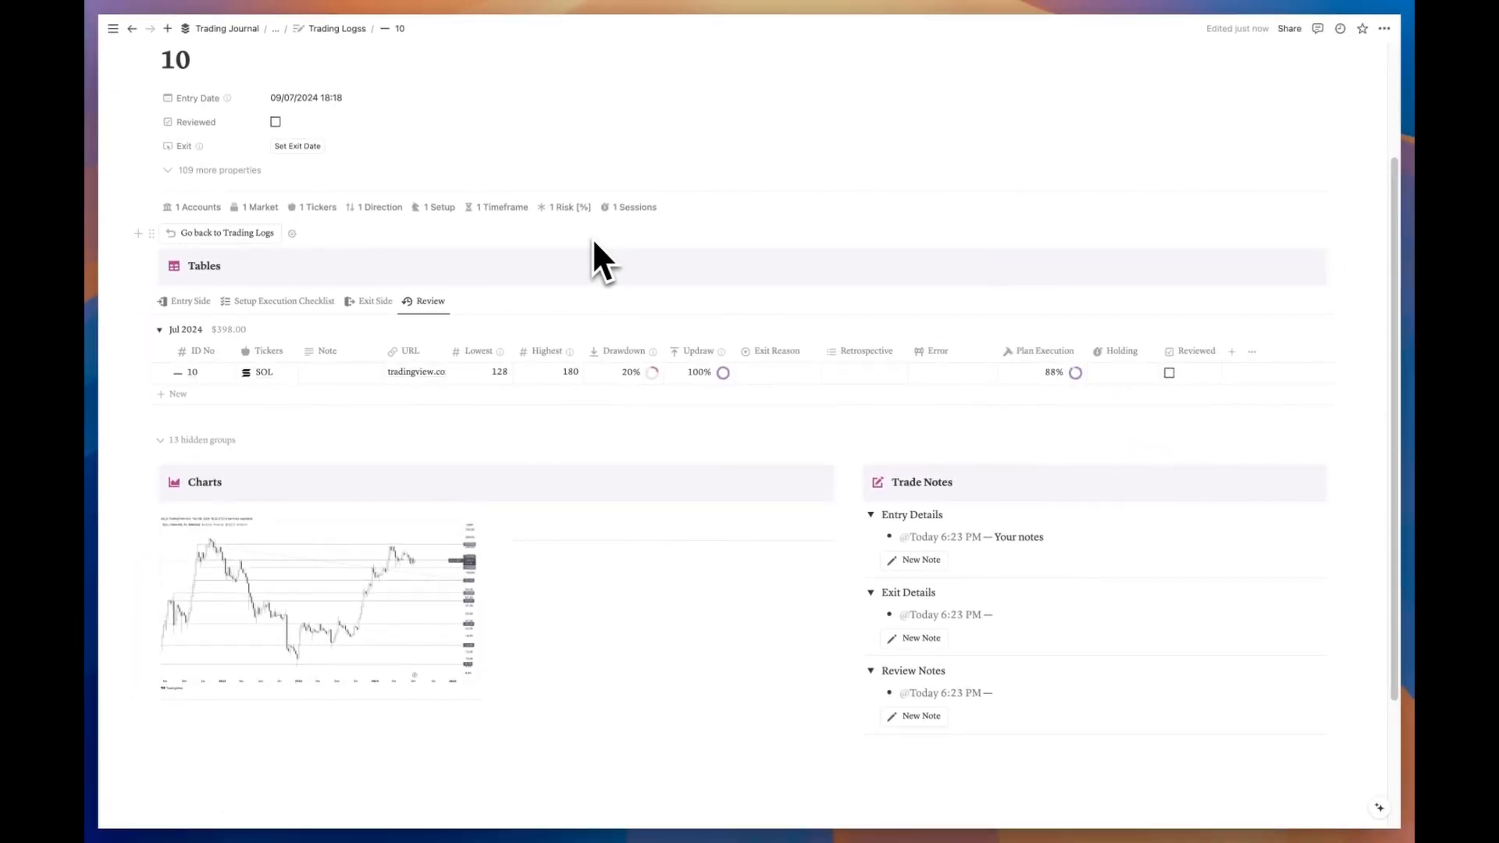
mouse_move(572, 351)
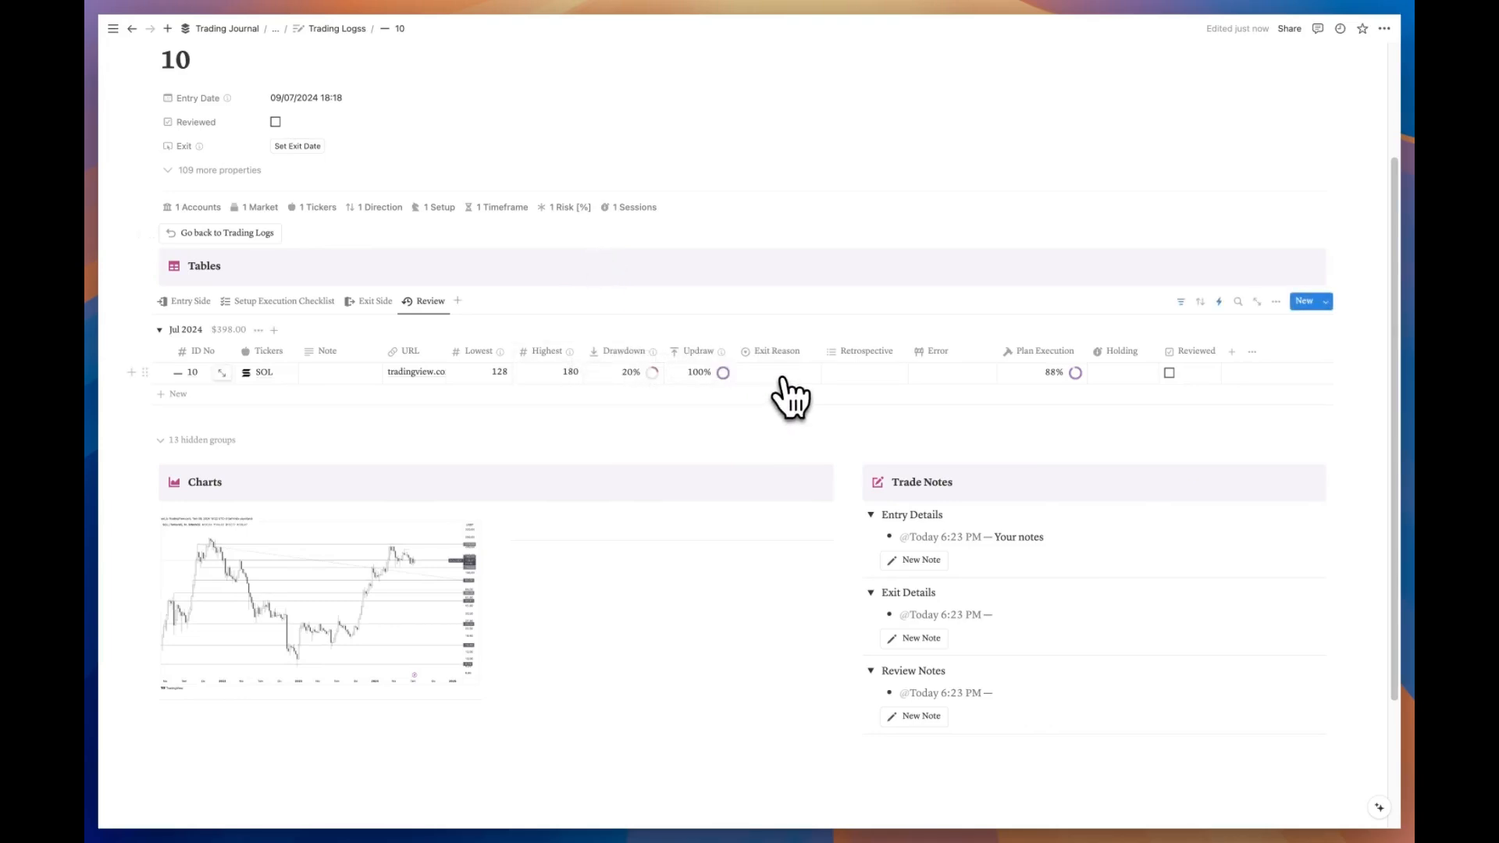
Step: Set trade 10's Exit Reason to TP and its Retrospective to Setup Worked
click(782, 374)
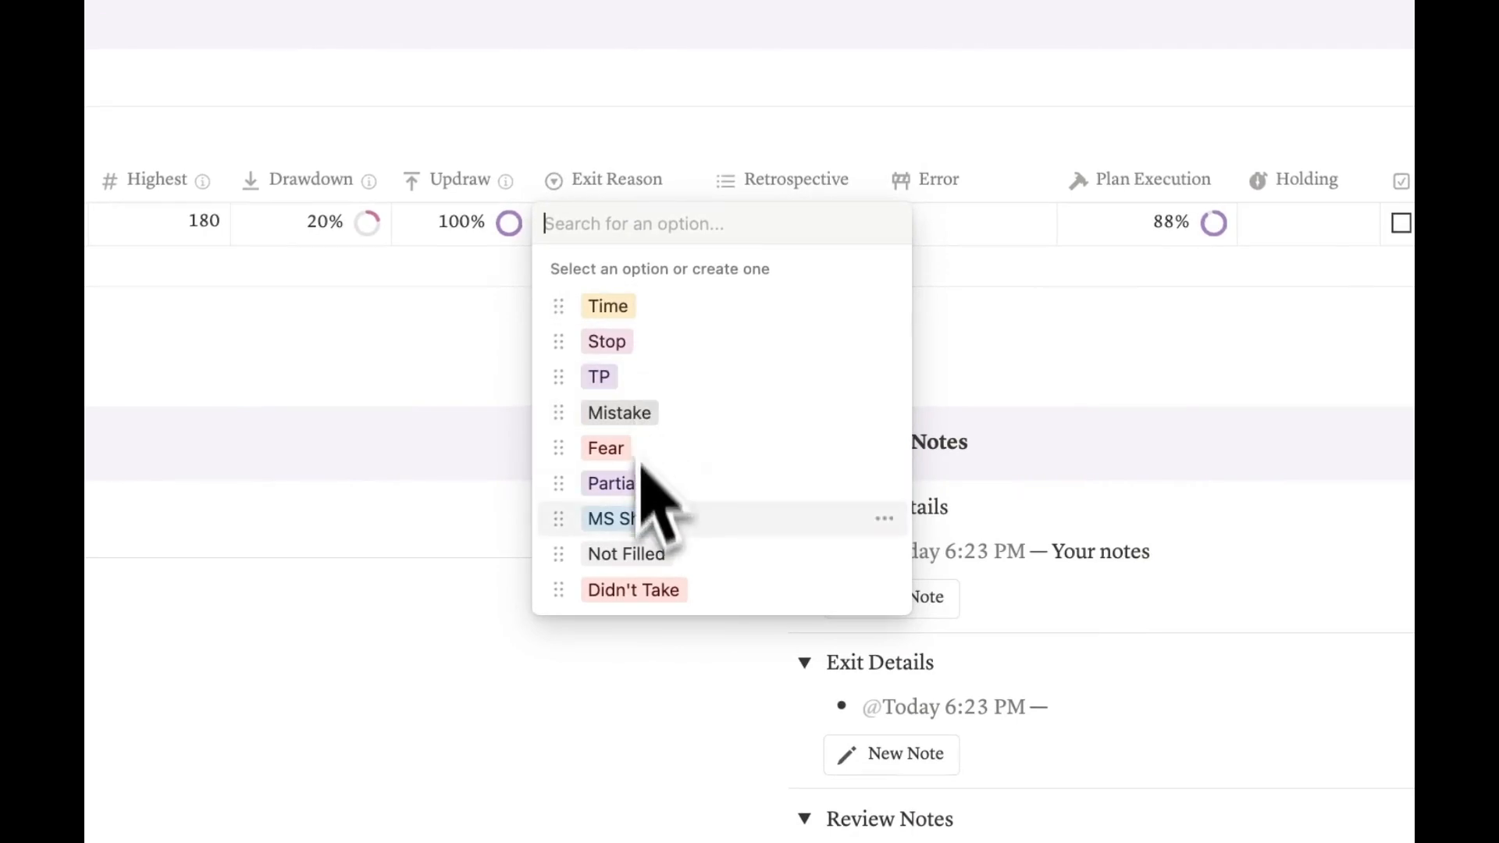
click(645, 387)
key(Right)
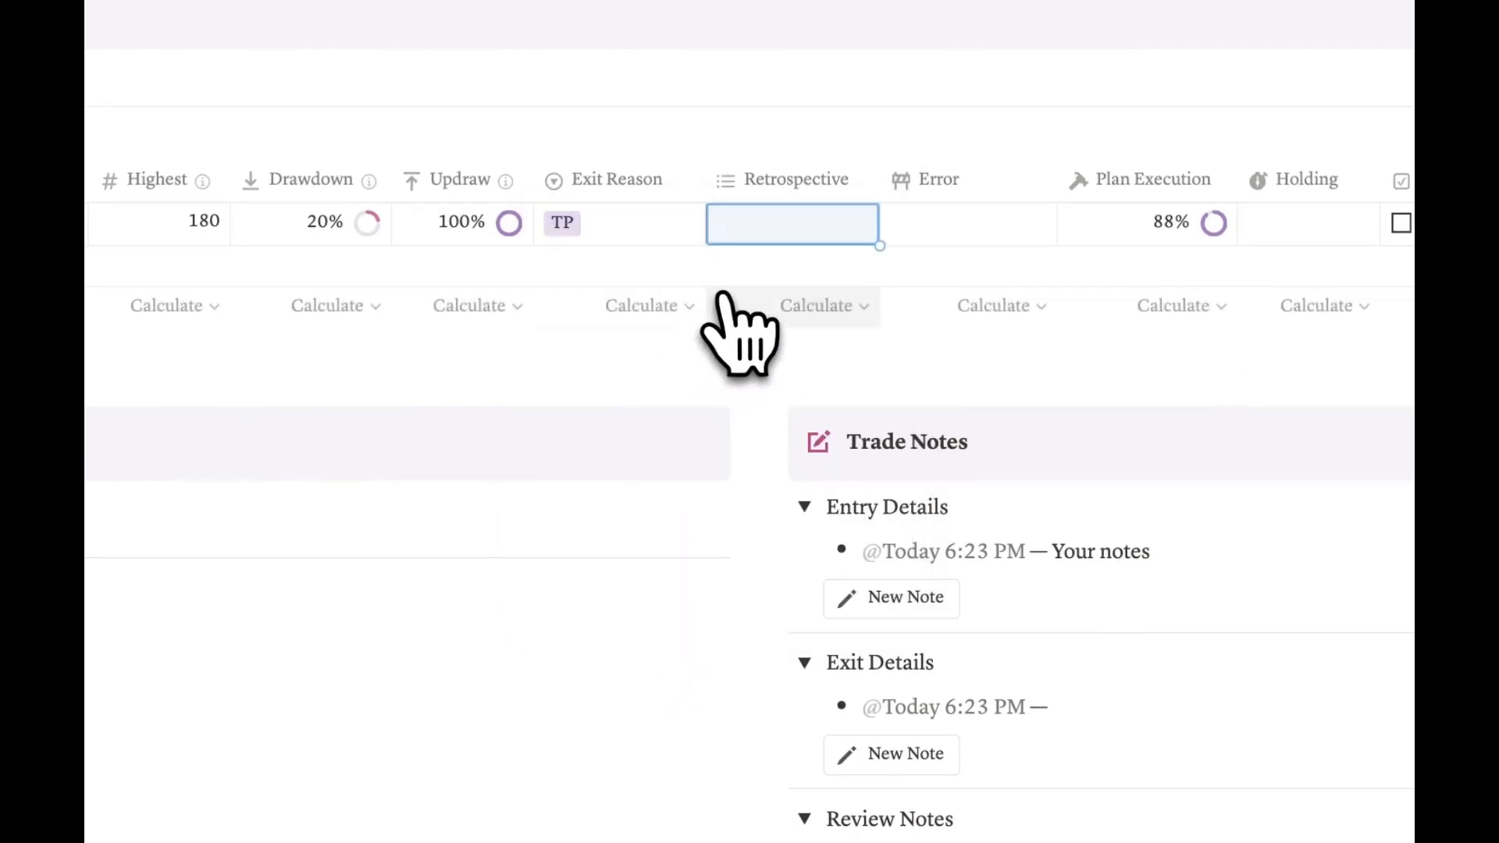
click(806, 235)
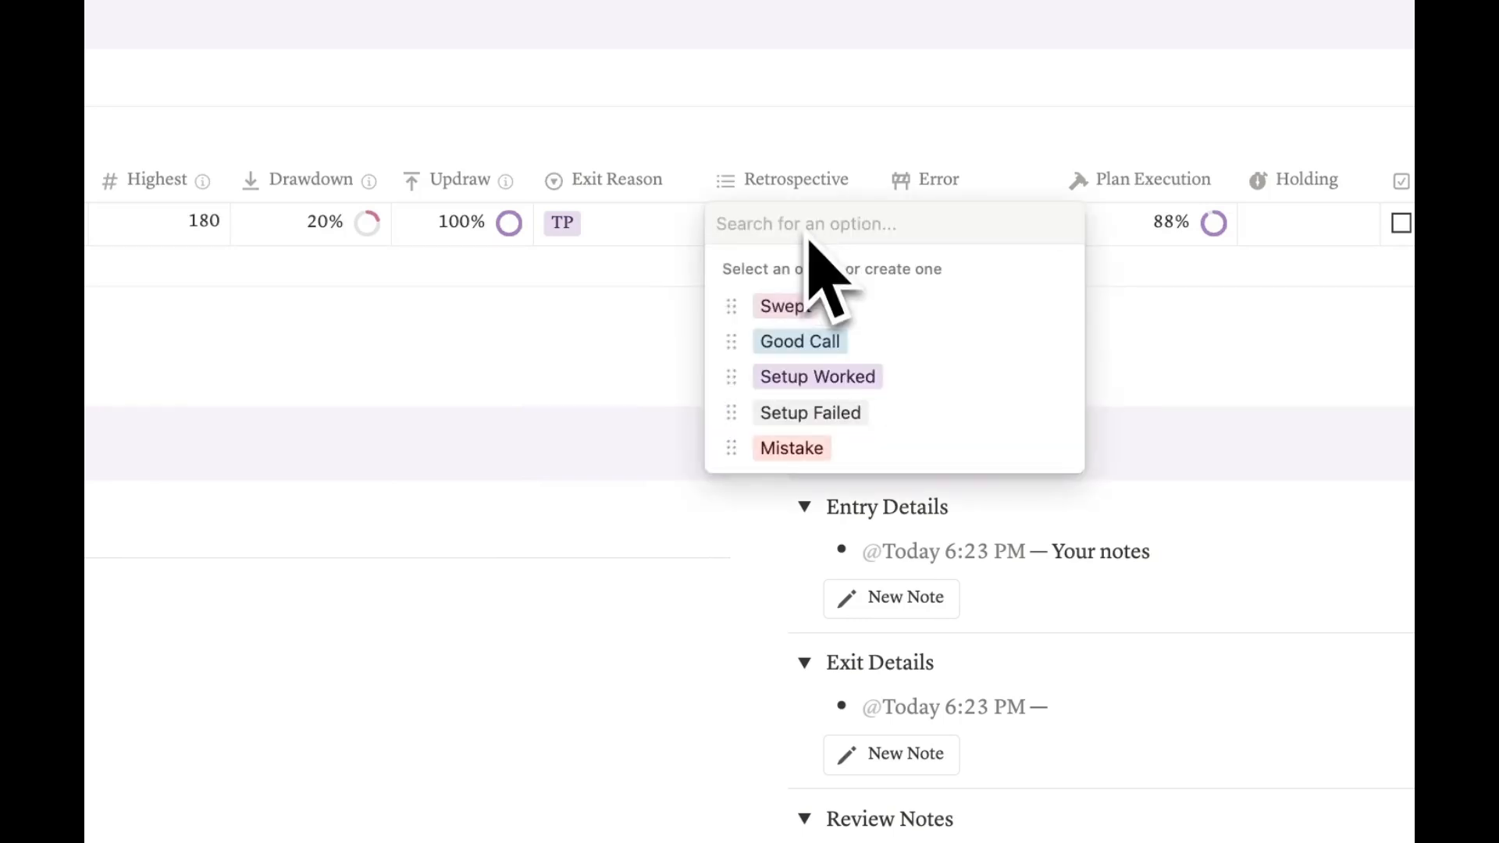
click(876, 381)
key(Escape)
key(Escape)
key(Escape)
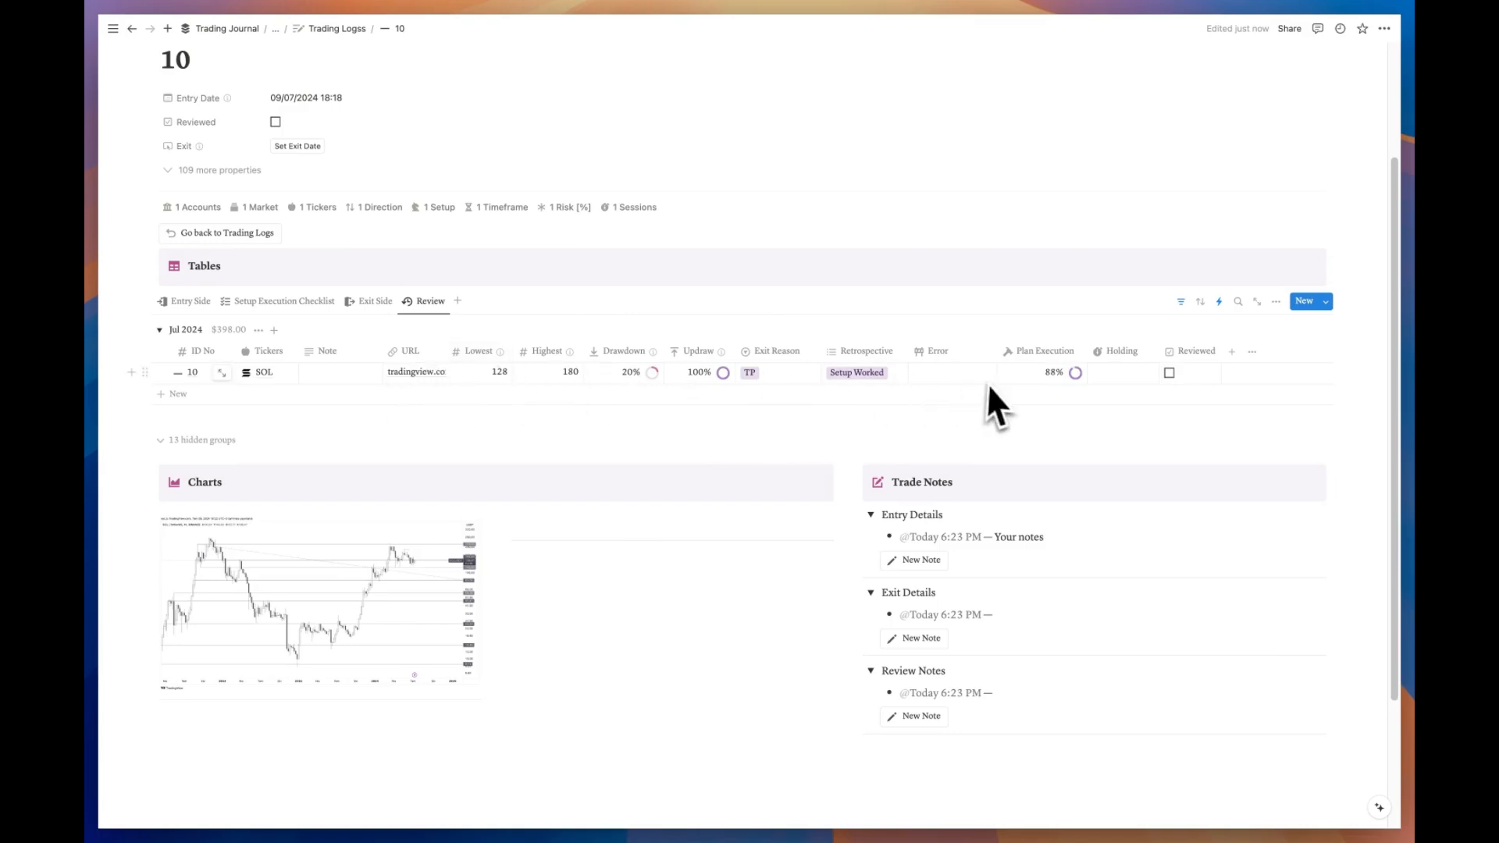
Step: Choose Exited too Late from the Error relation list for trade 10
click(959, 381)
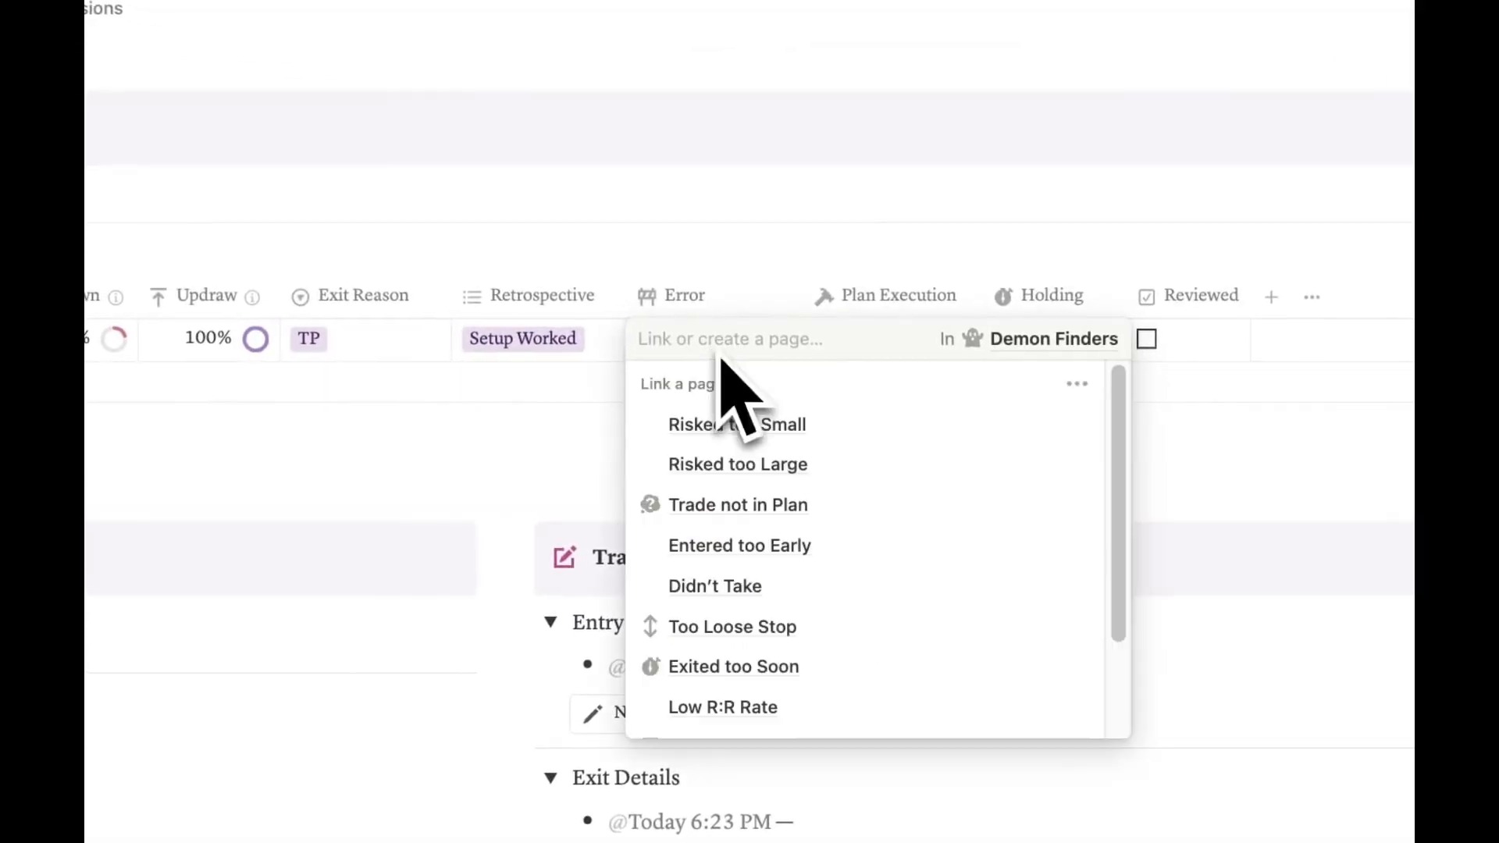
scroll(780, 493, down, 3)
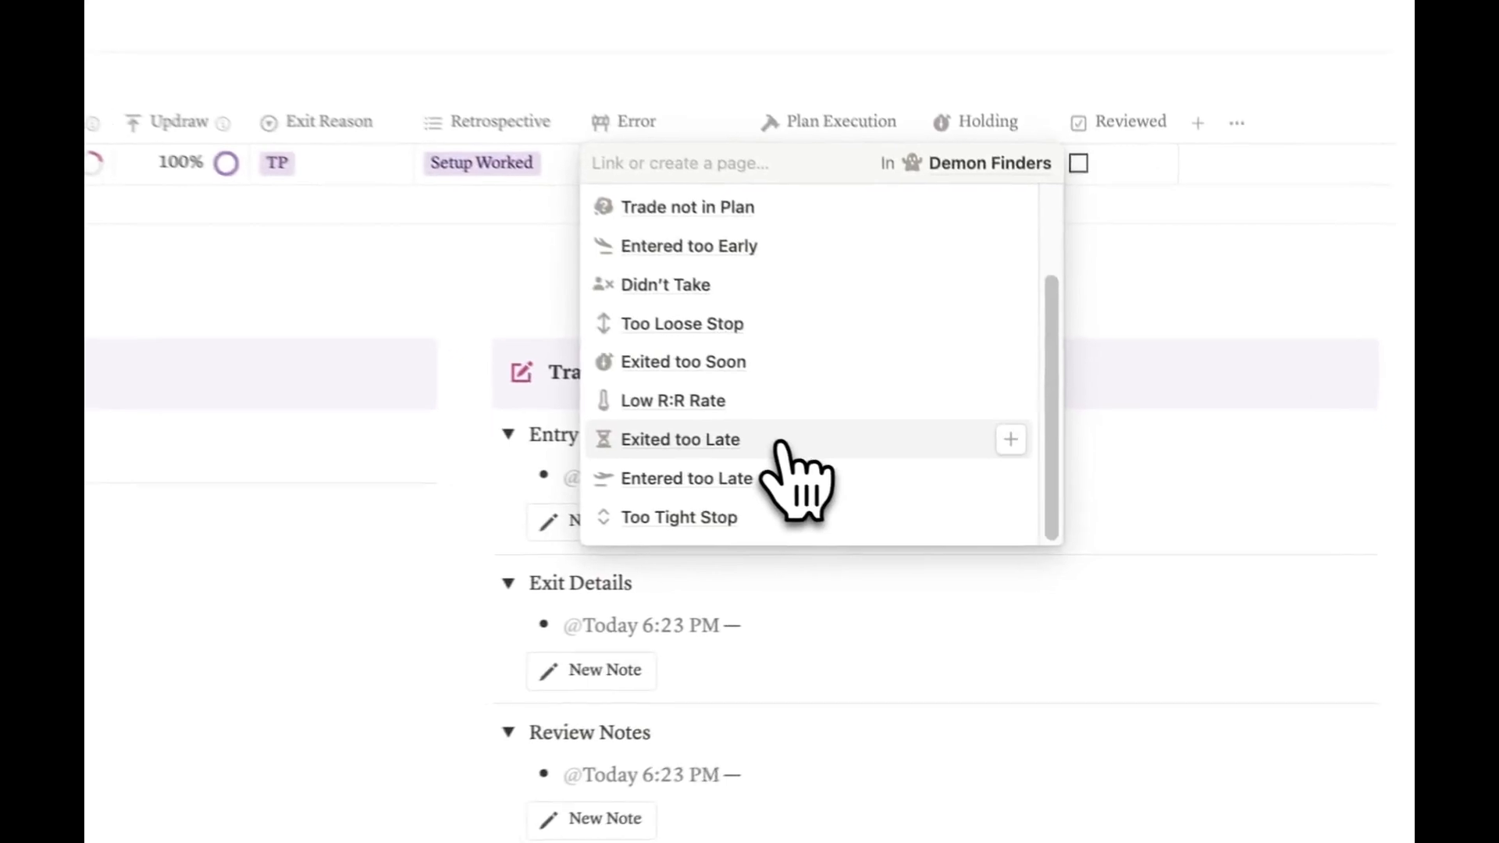
click(756, 437)
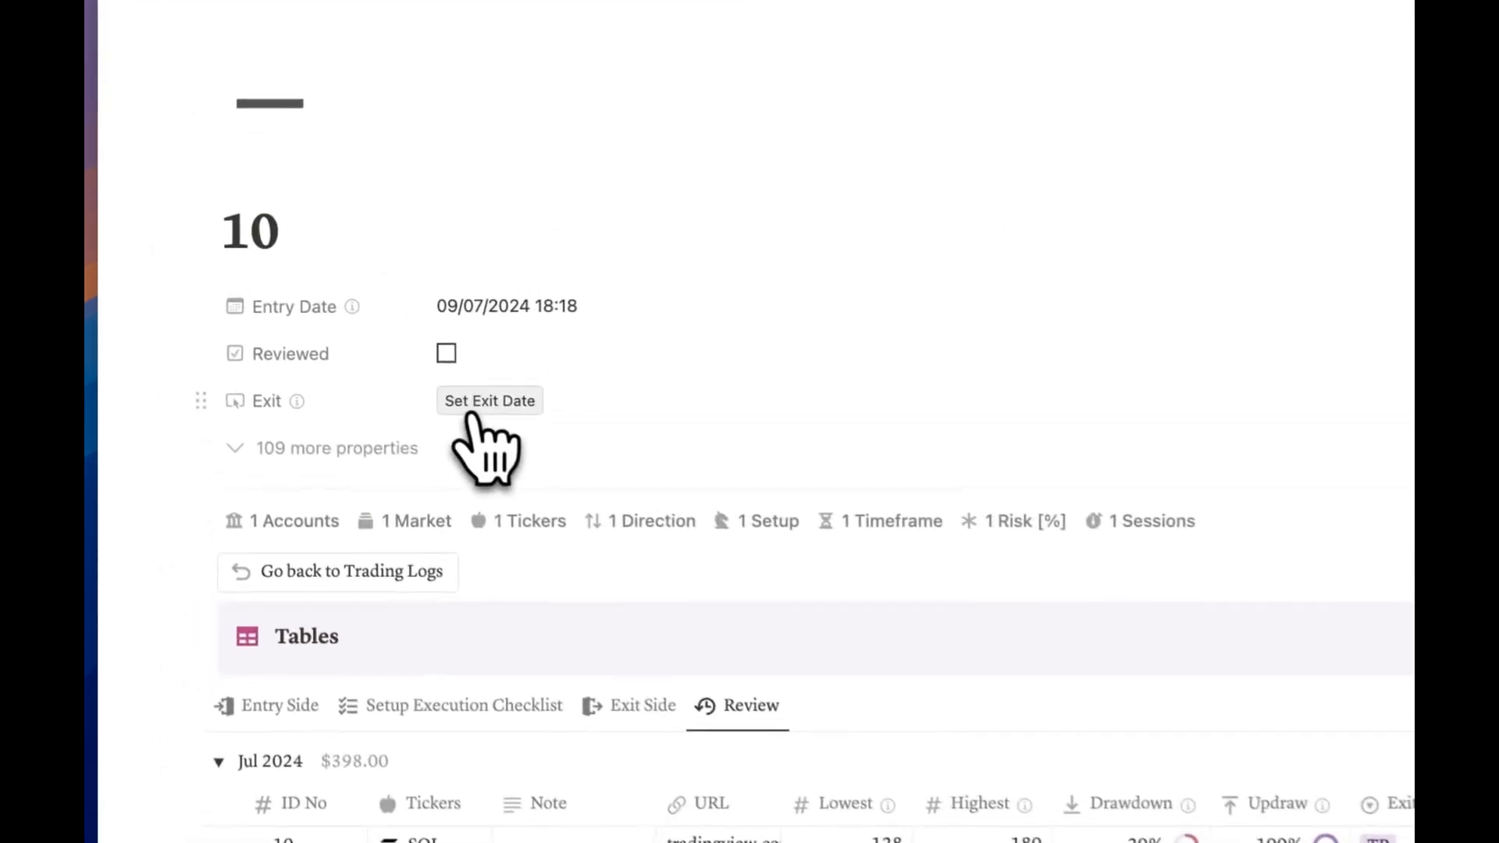
Step: Set trade 10's exit date to 09/07/2024 18:30, then return to Trading Logs
click(469, 414)
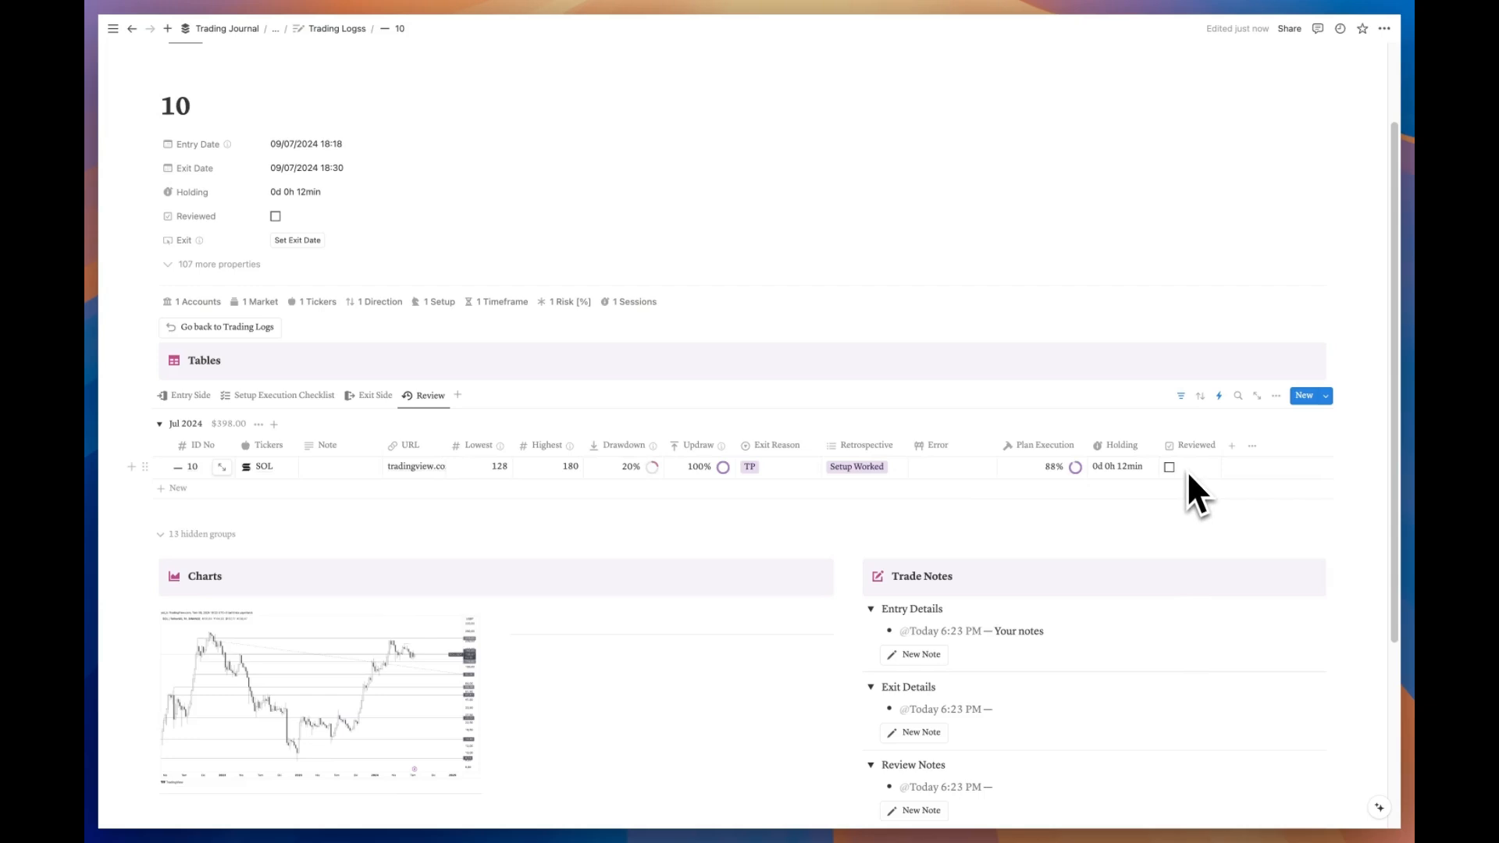
click(222, 327)
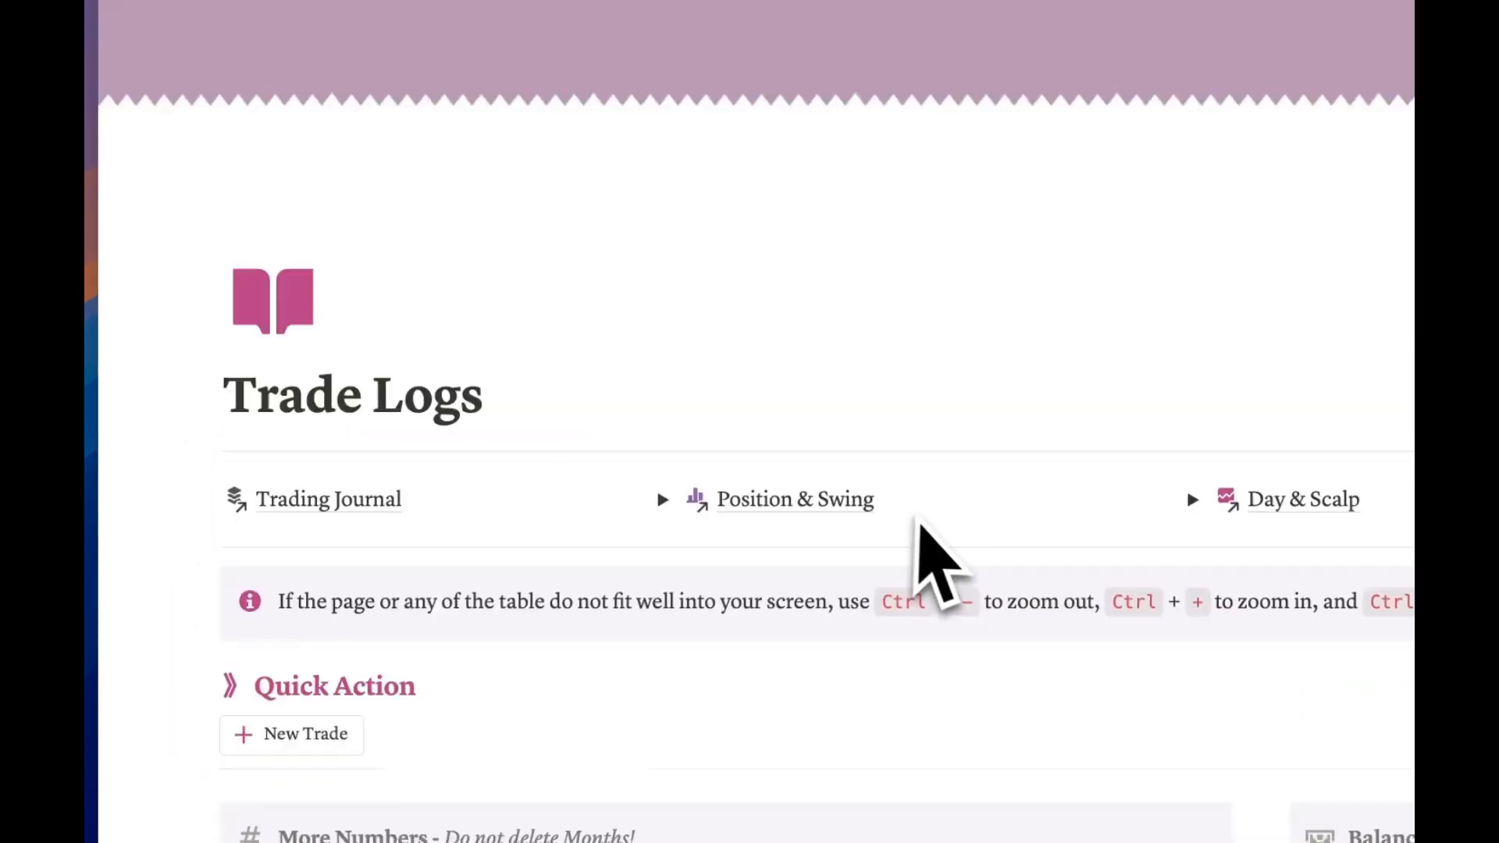
Step: Tick trade 10's Reviewed checkbox in the Review view, then switch the table to Current Month
scroll(920, 525, down, 10)
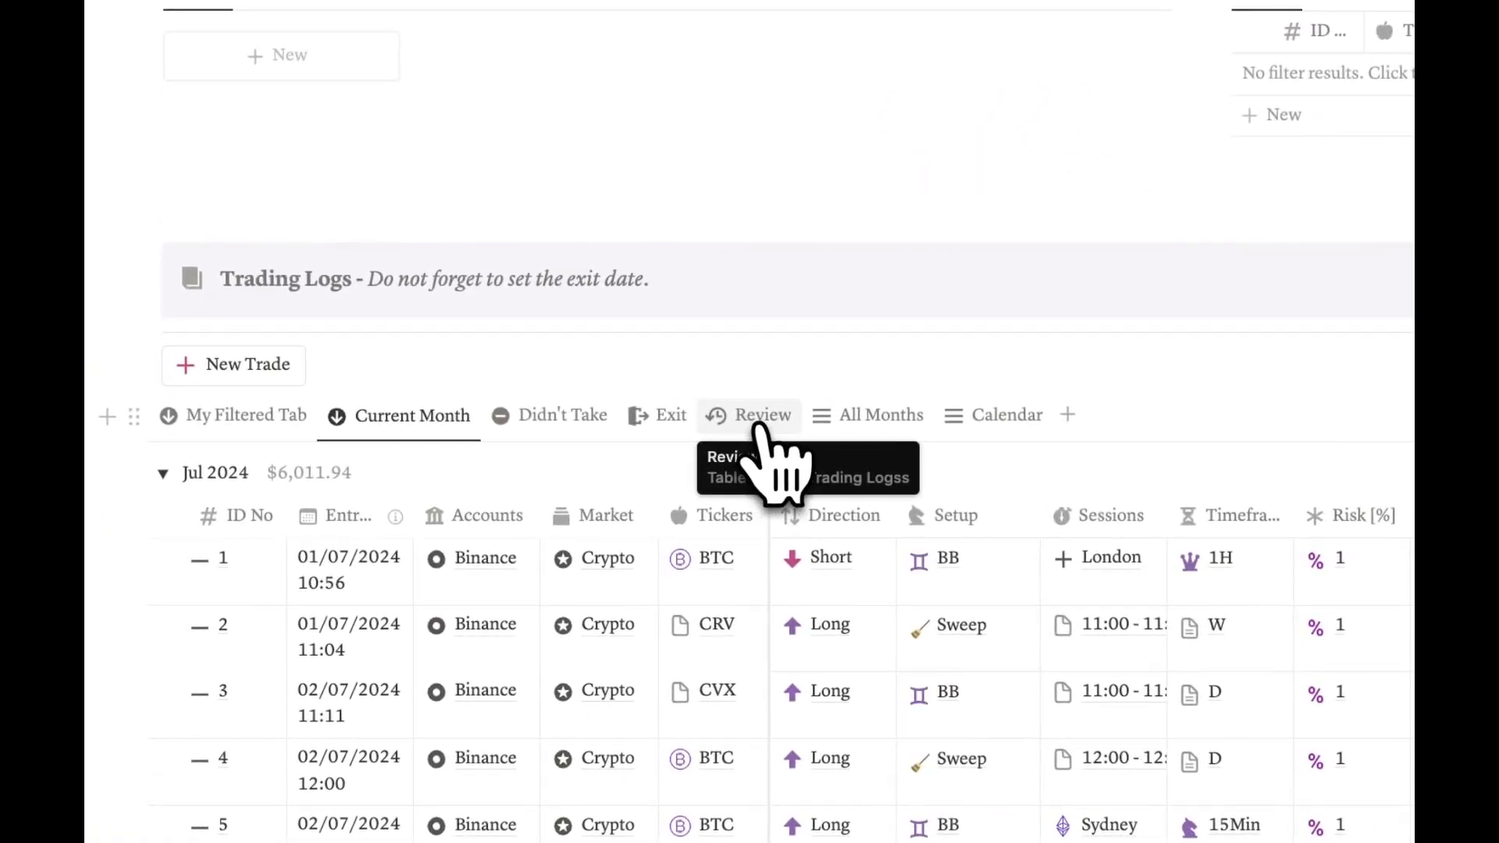
click(754, 422)
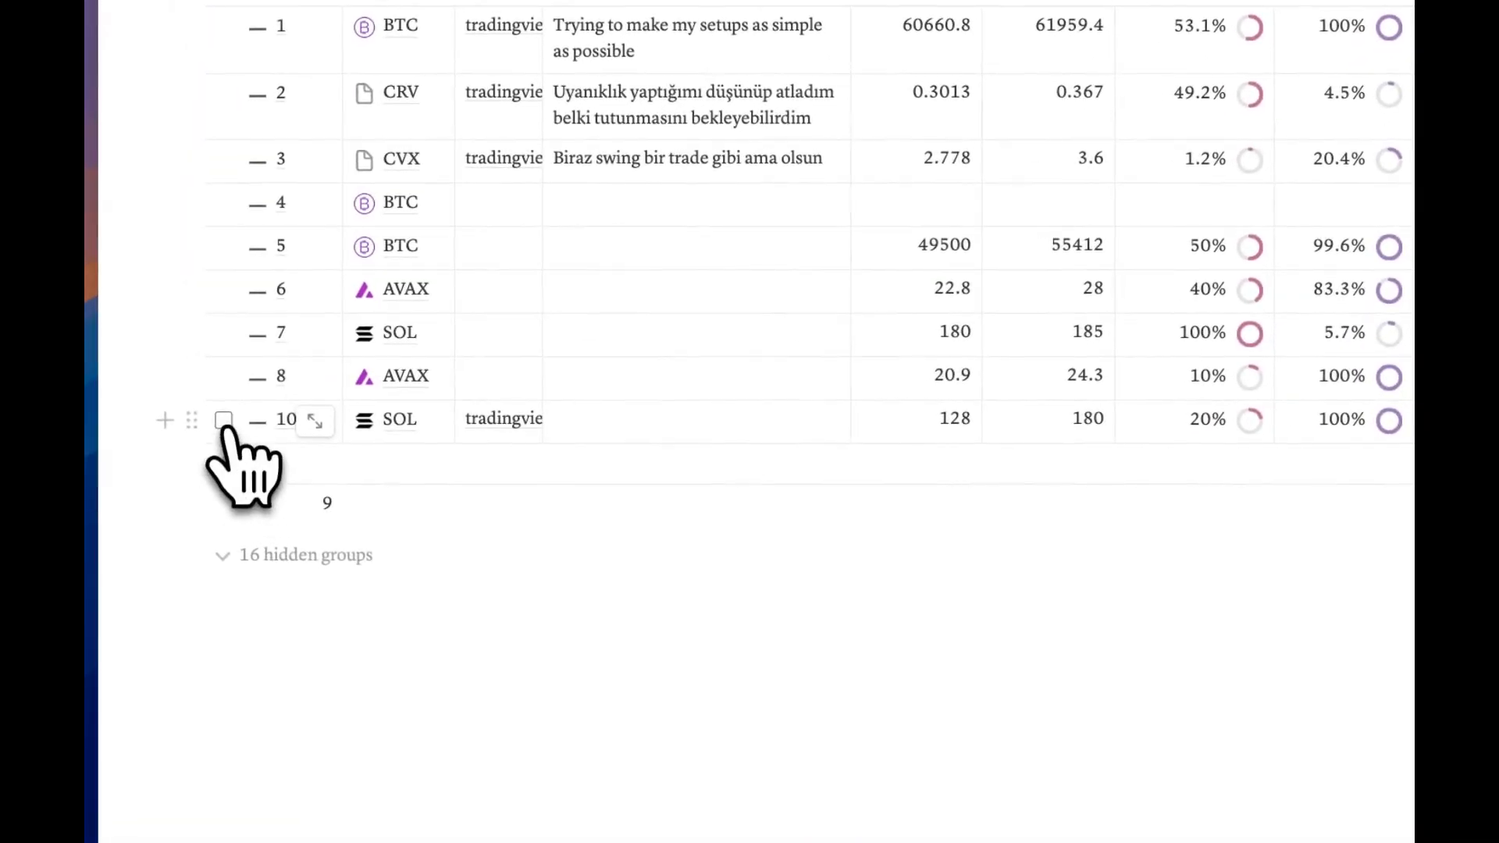
click(223, 421)
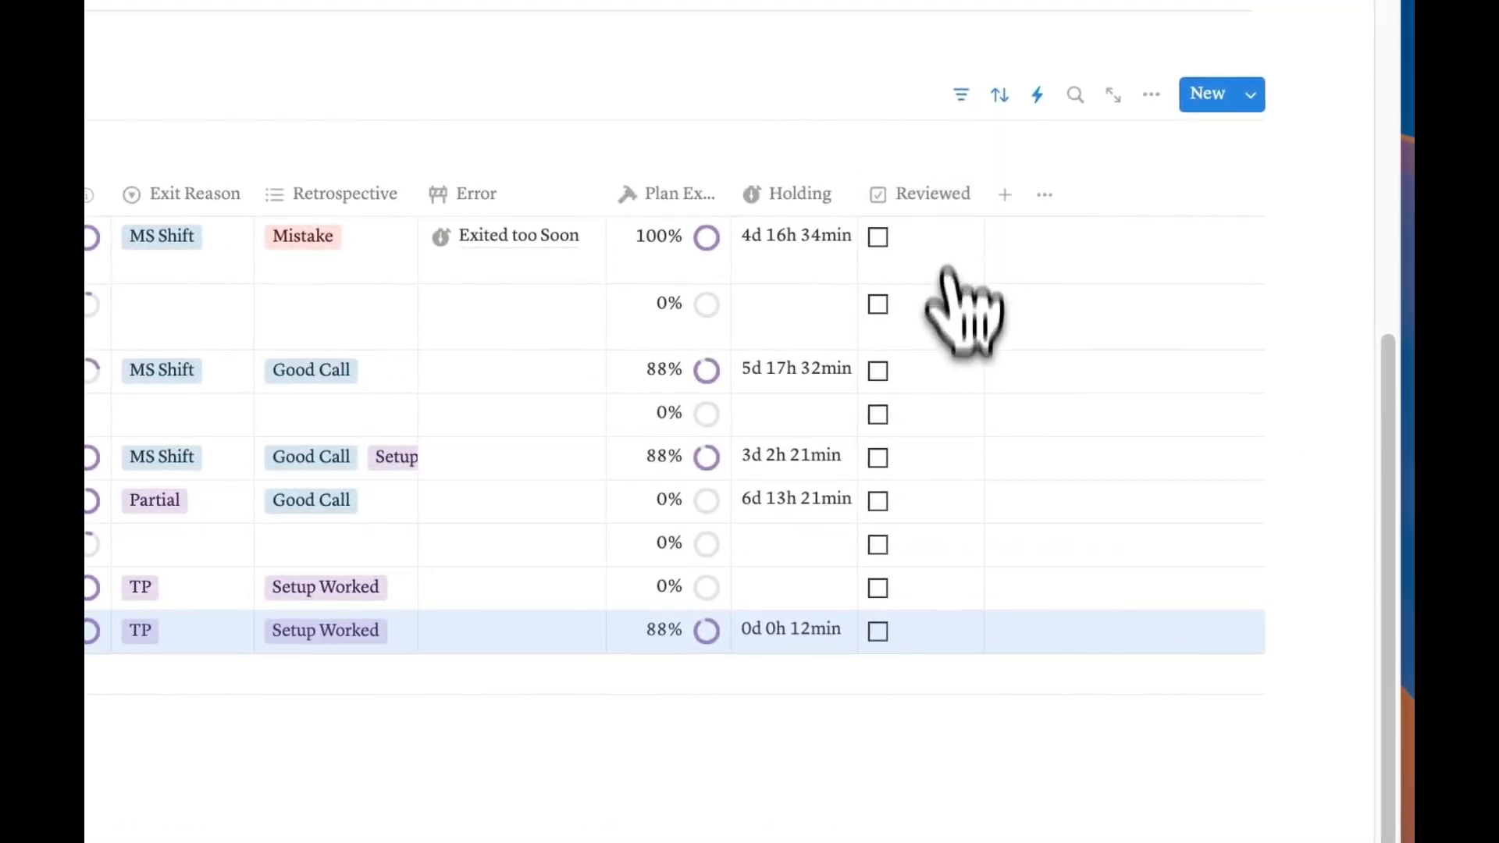
click(882, 629)
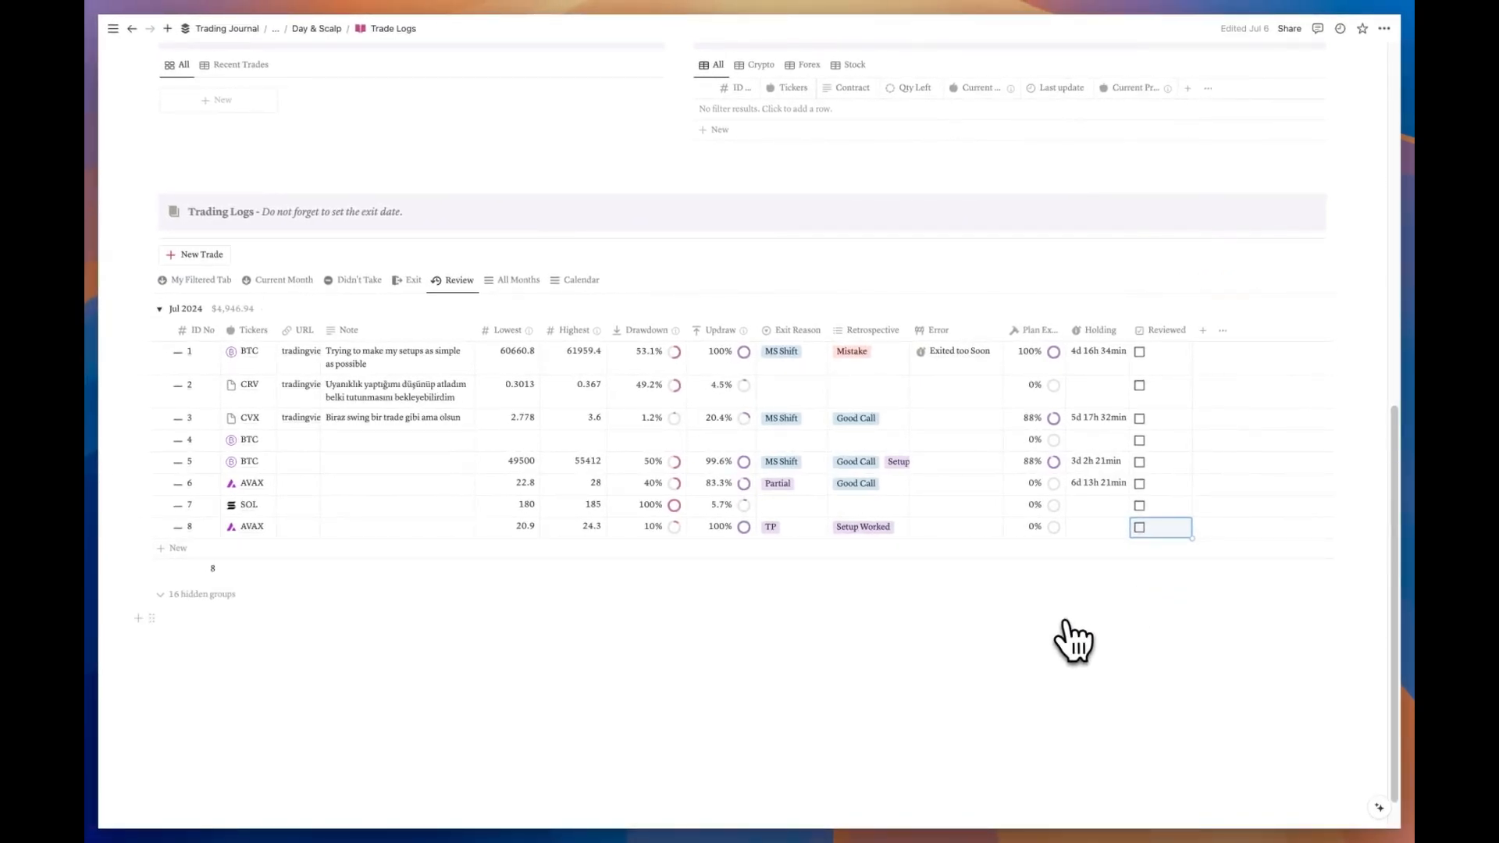
click(258, 283)
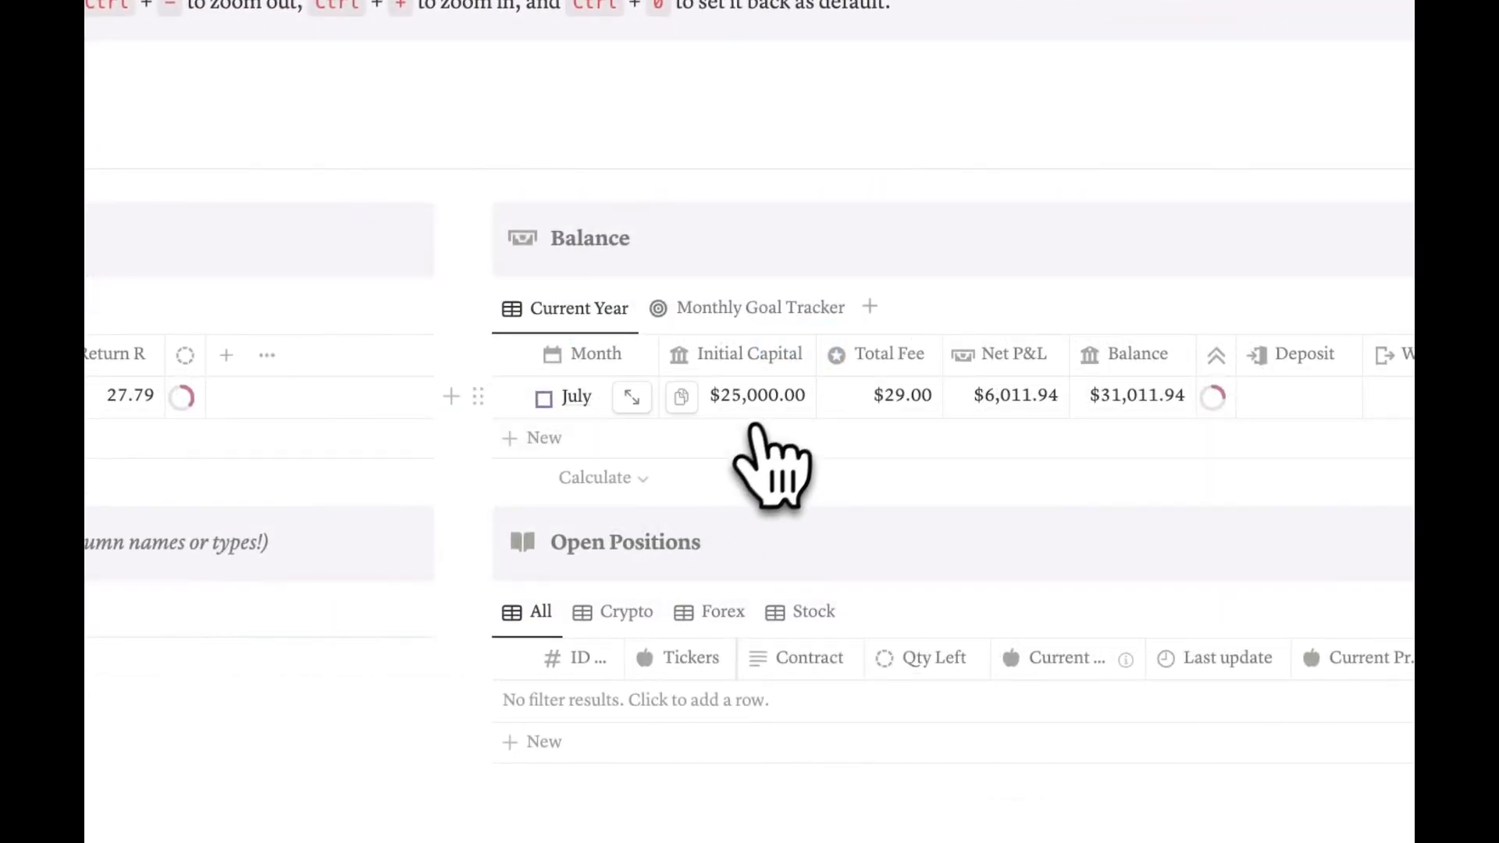
Step: Switch the Balance to the Monthly Goal Tracker, showing July's $40,000.00 goal at 40%
click(777, 398)
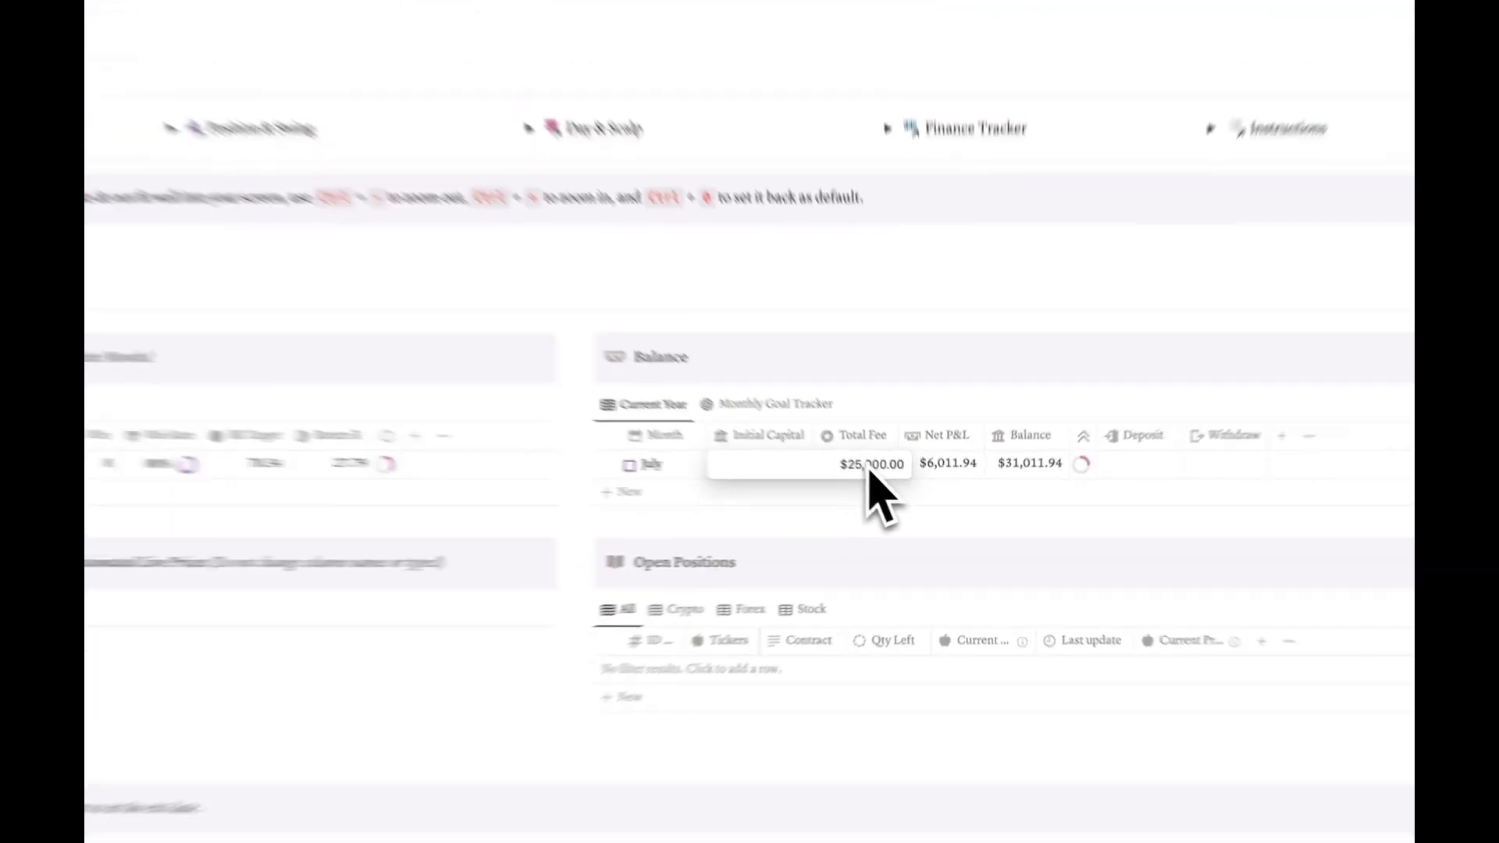
key(Escape)
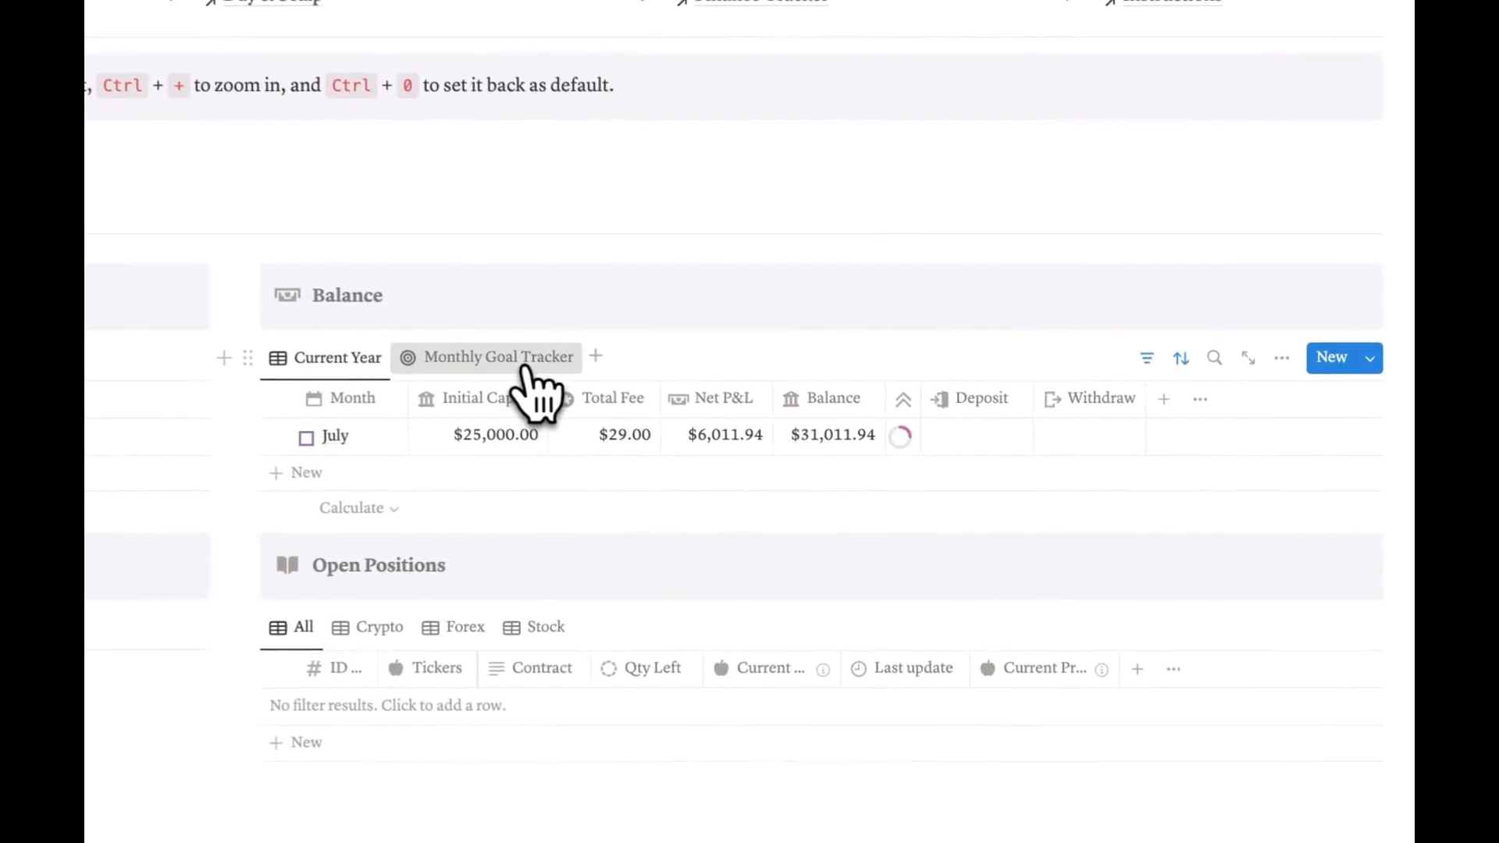
click(621, 382)
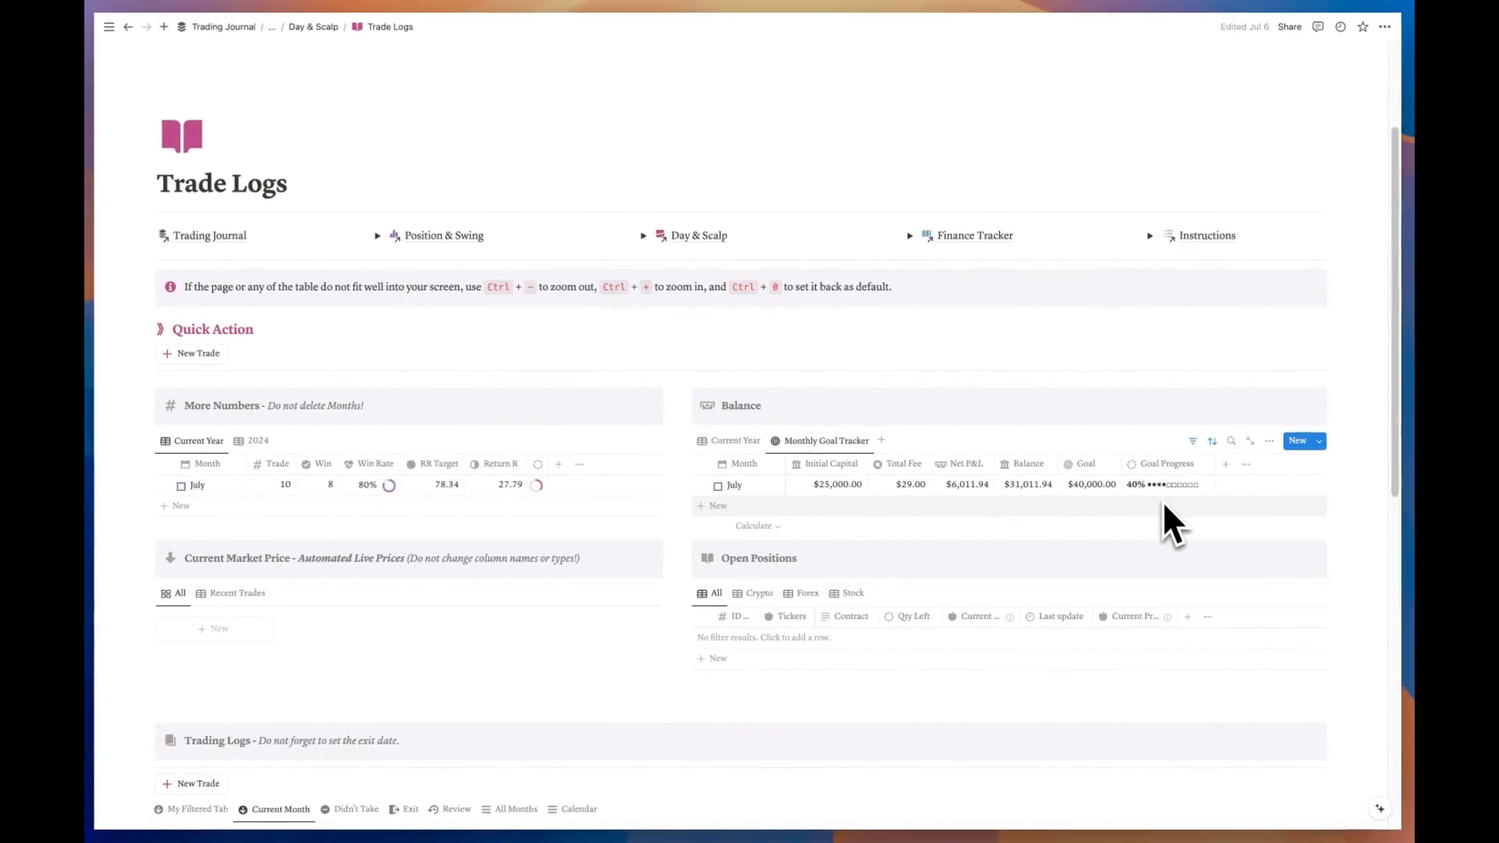
scroll(236, 366, up, 3)
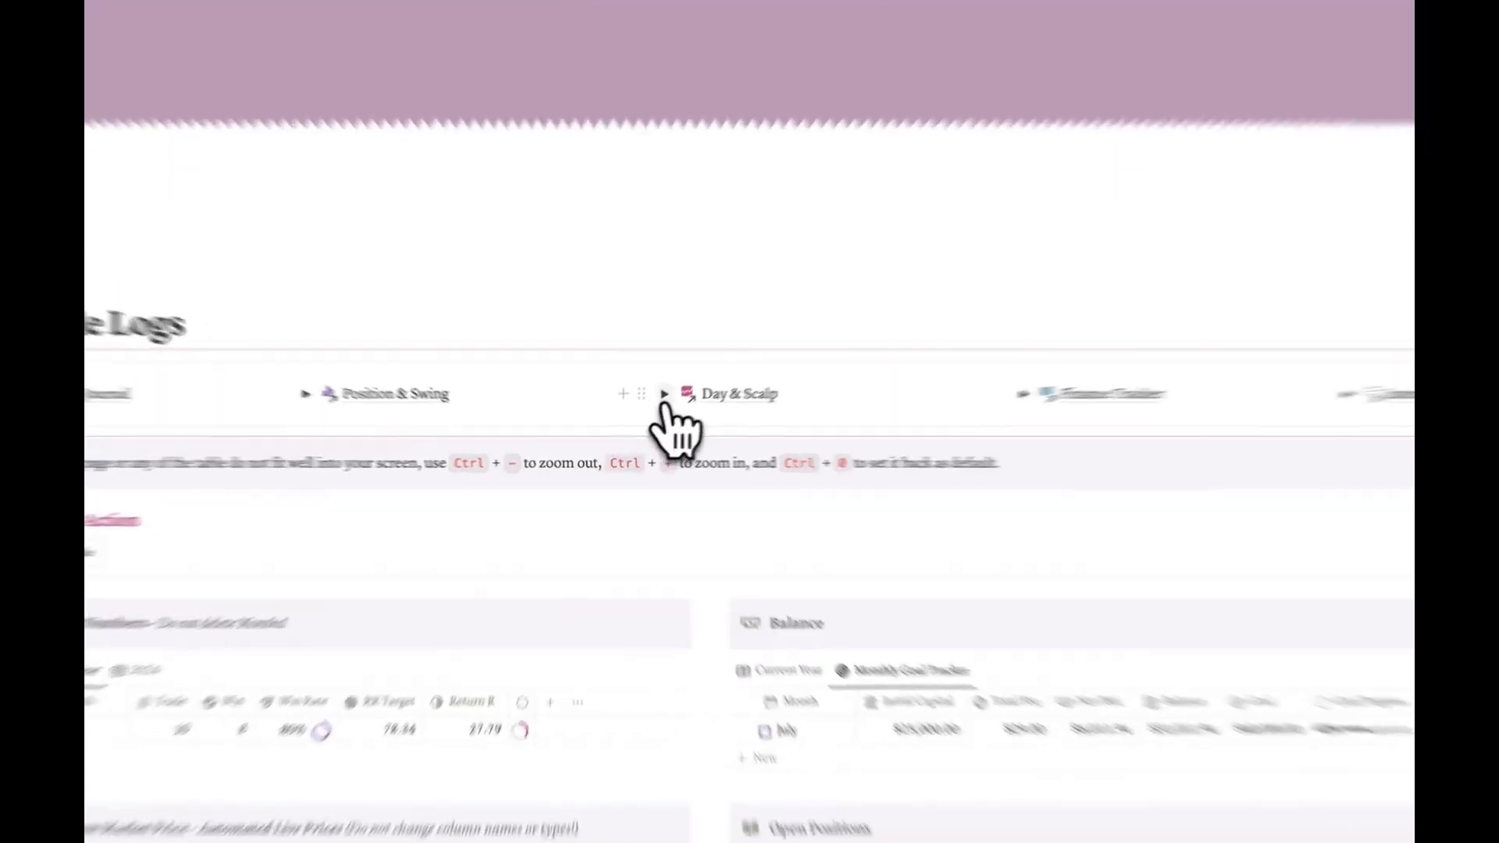
click(645, 412)
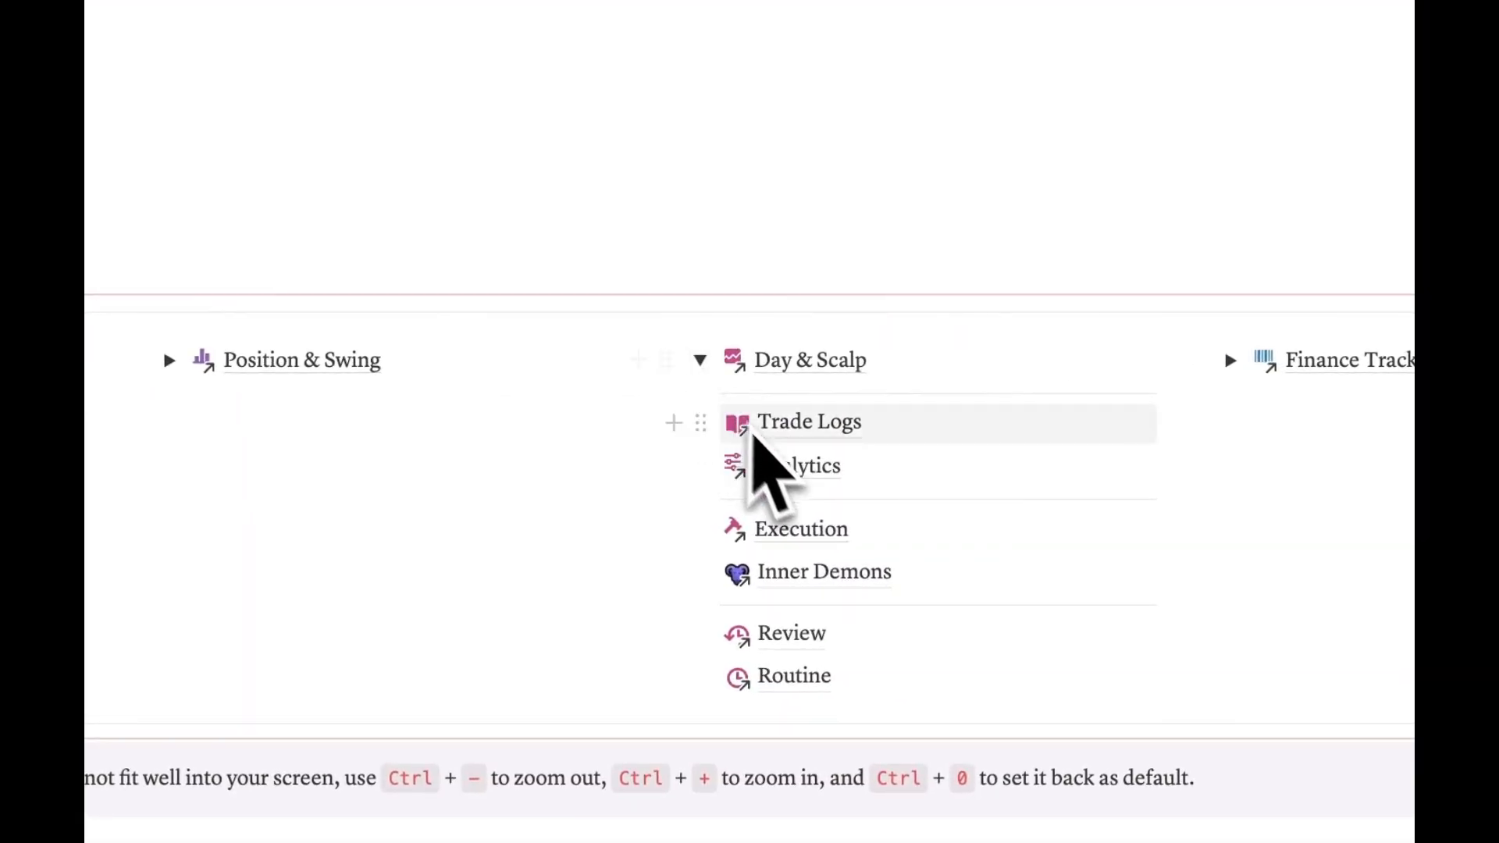
mouse_move(804, 476)
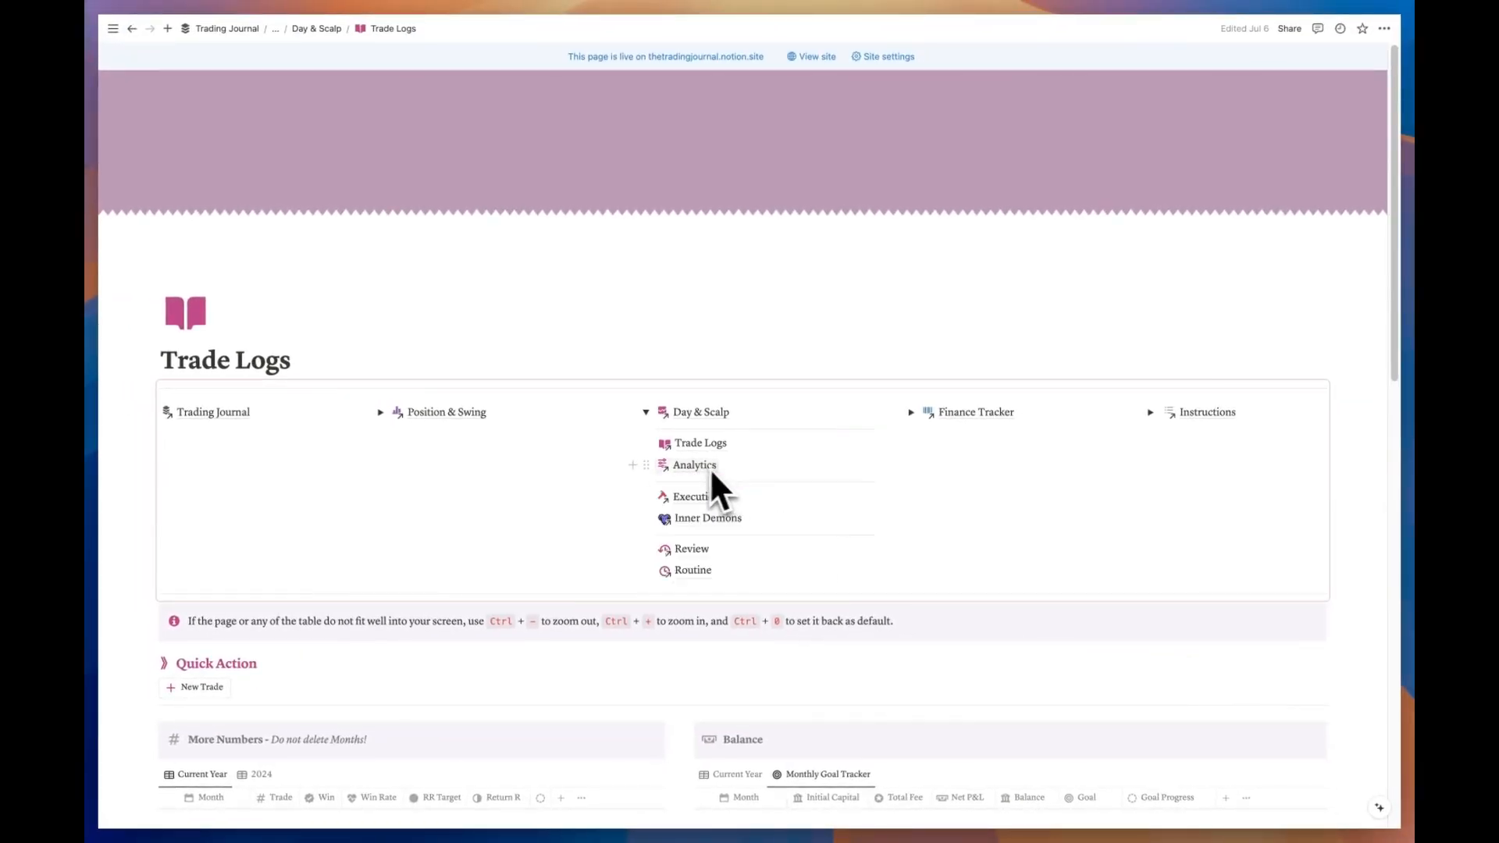
mouse_move(712, 419)
click(645, 412)
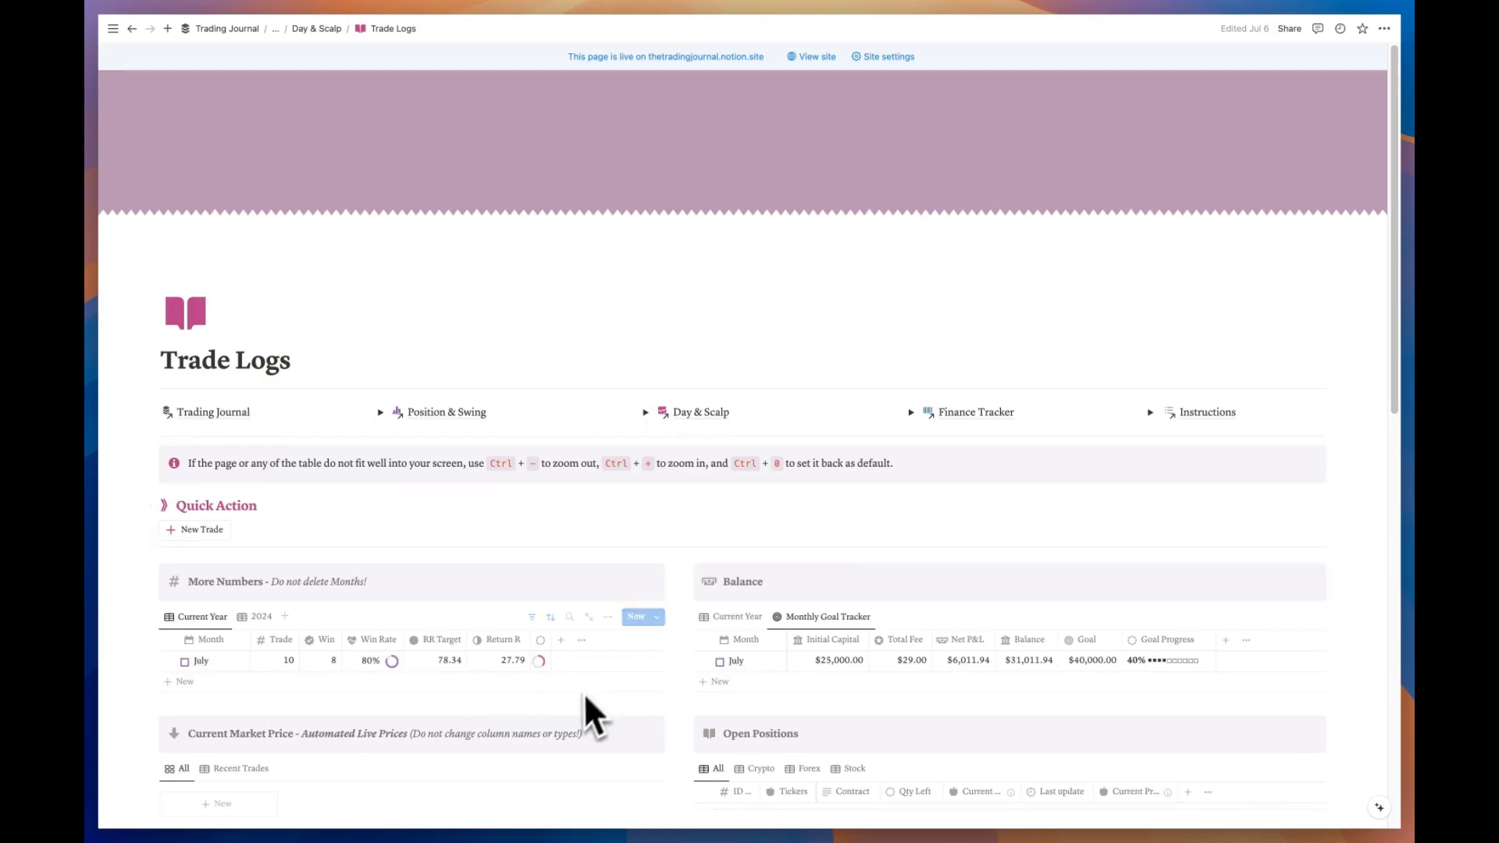